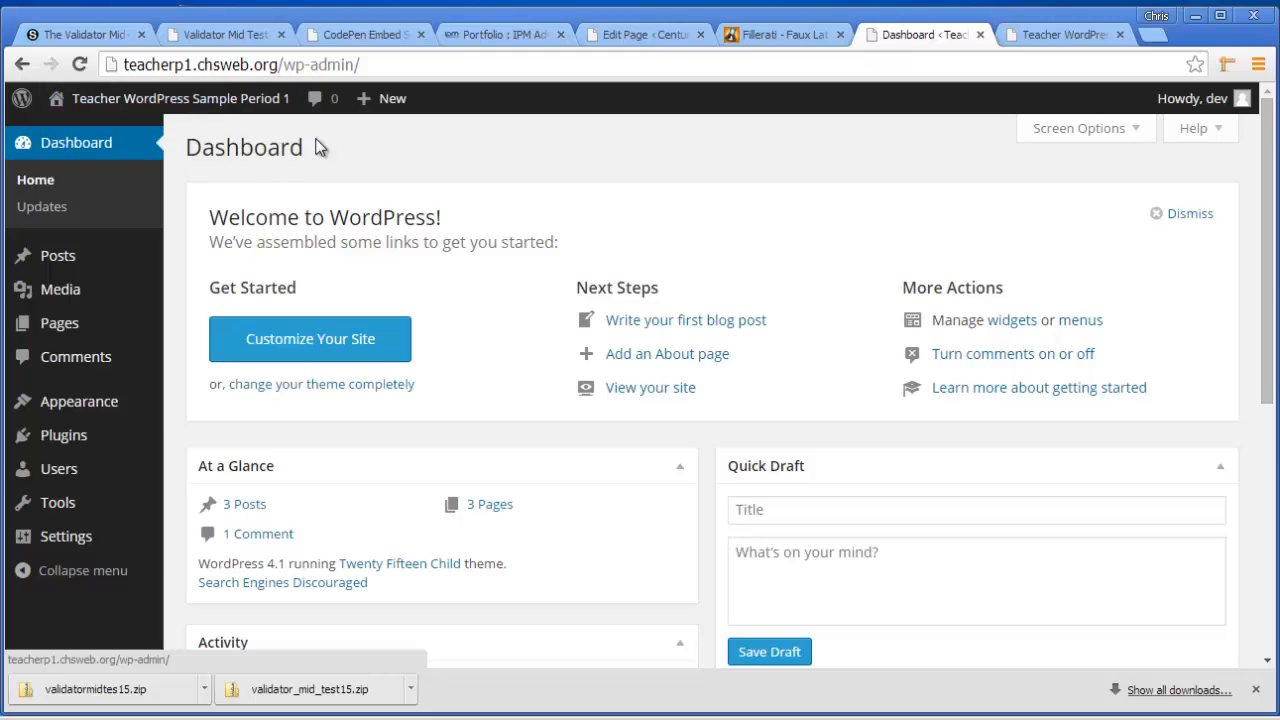
- View the sample site's front page and return to its admin dashboard
left_click(213, 100)
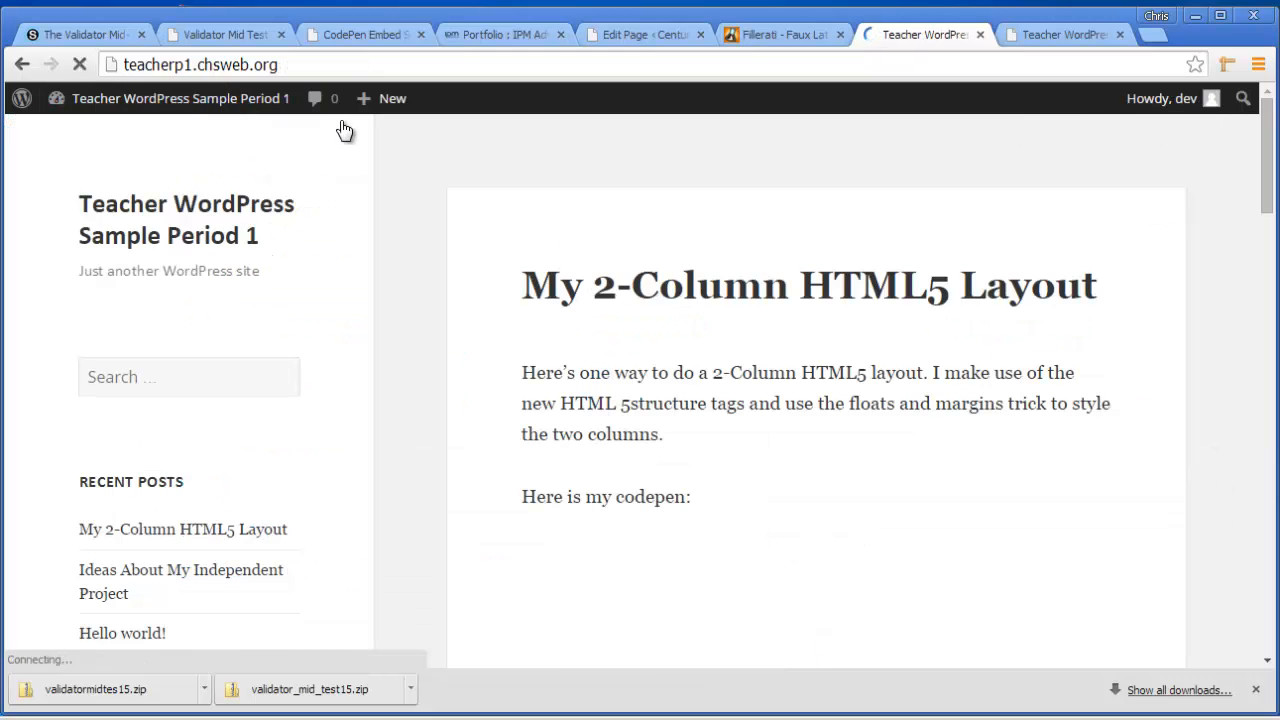
mouse_move(177, 103)
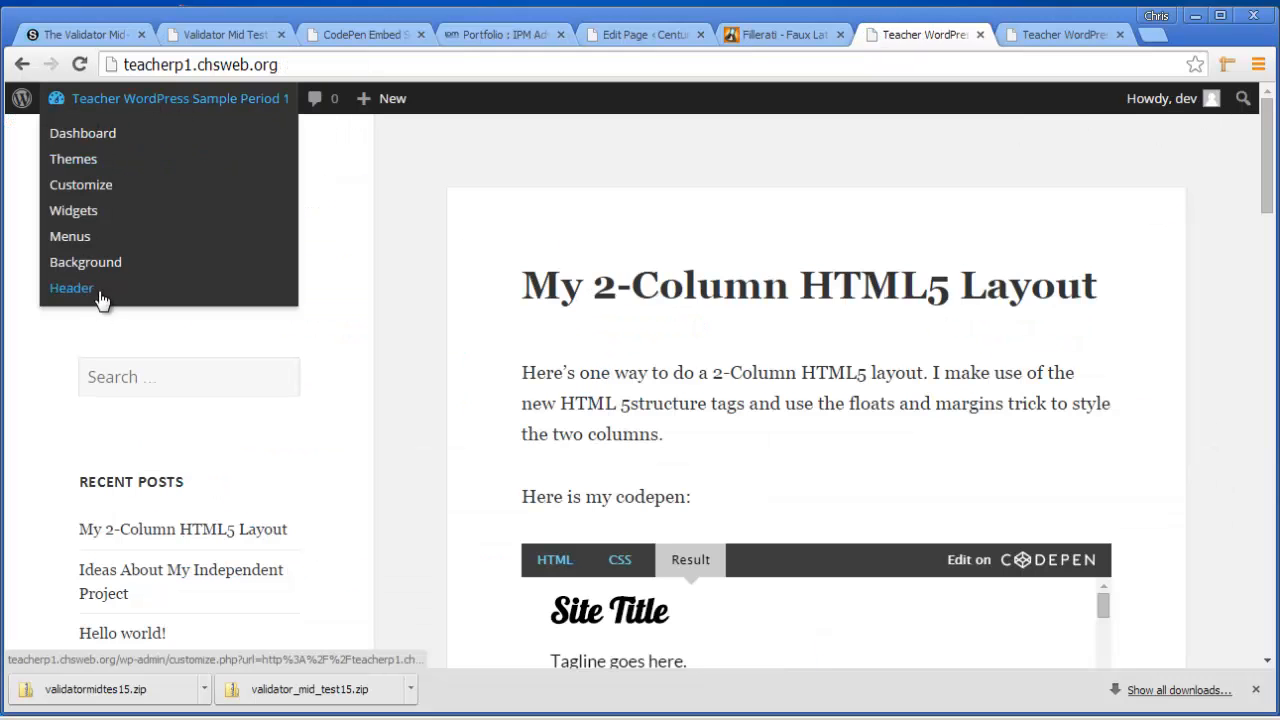
left_click(96, 135)
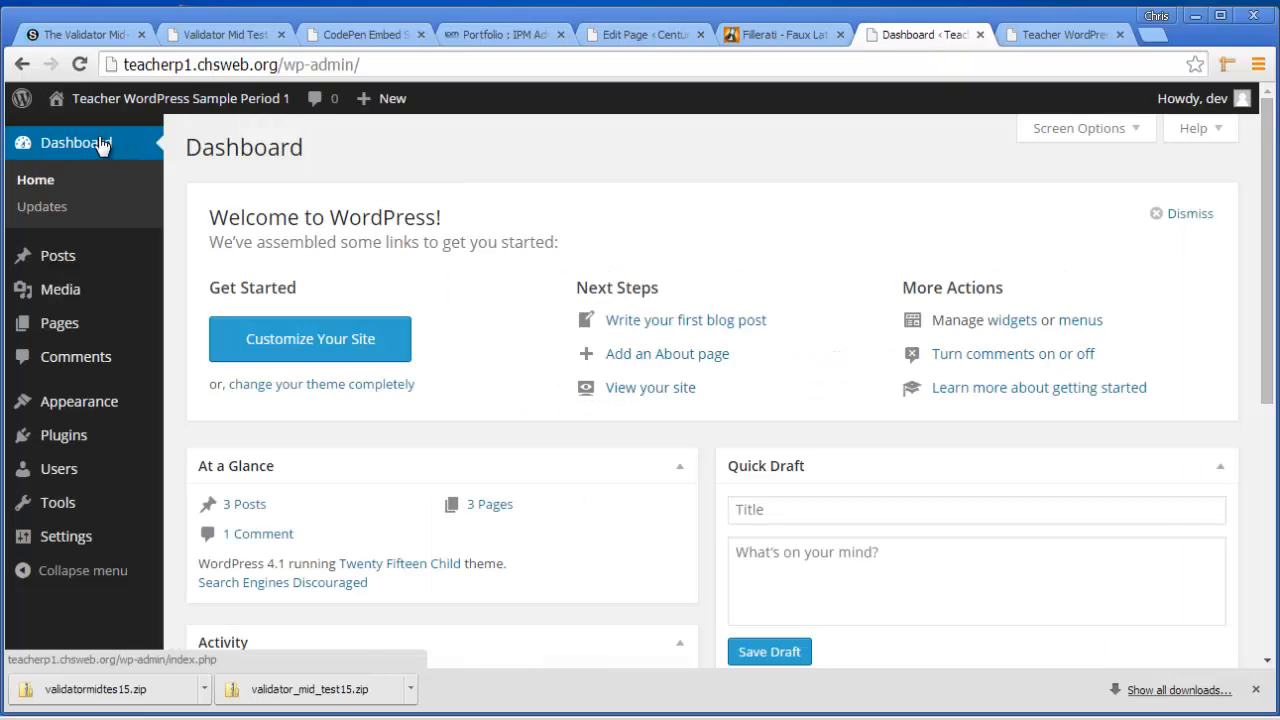
- Open the list of all posts in the sample site's admin area
mouse_move(63, 268)
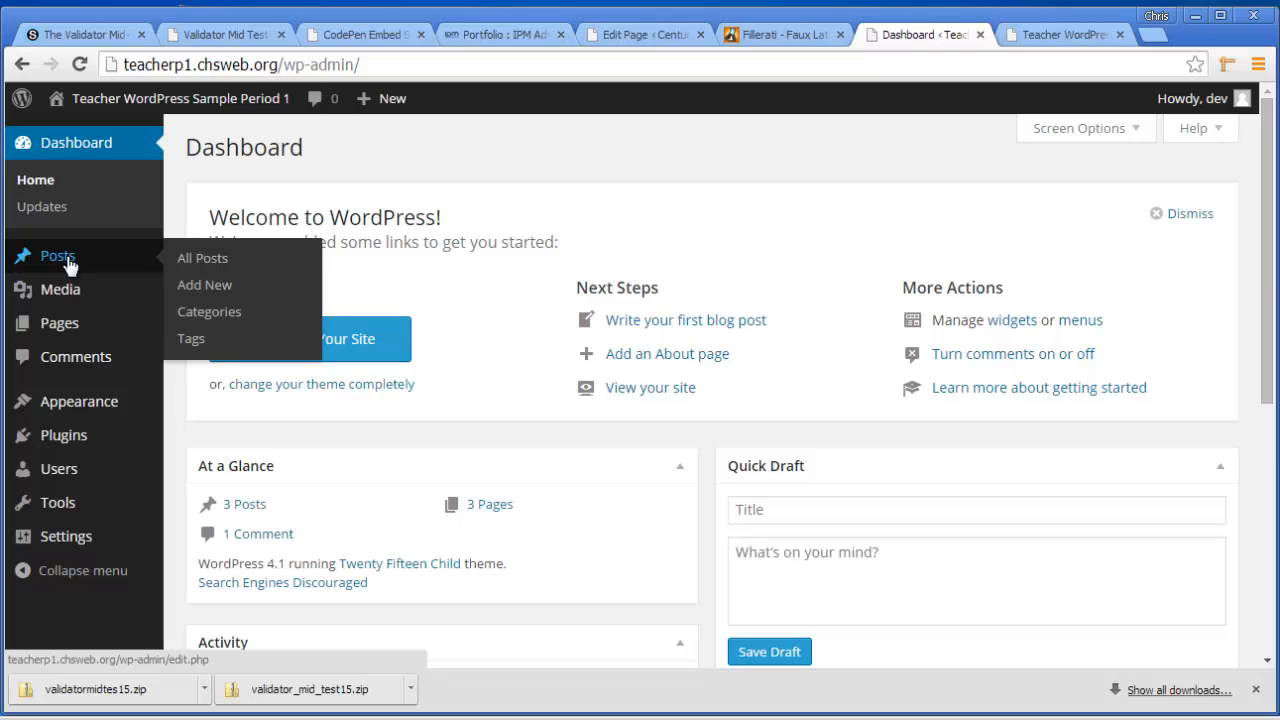
left_click(221, 259)
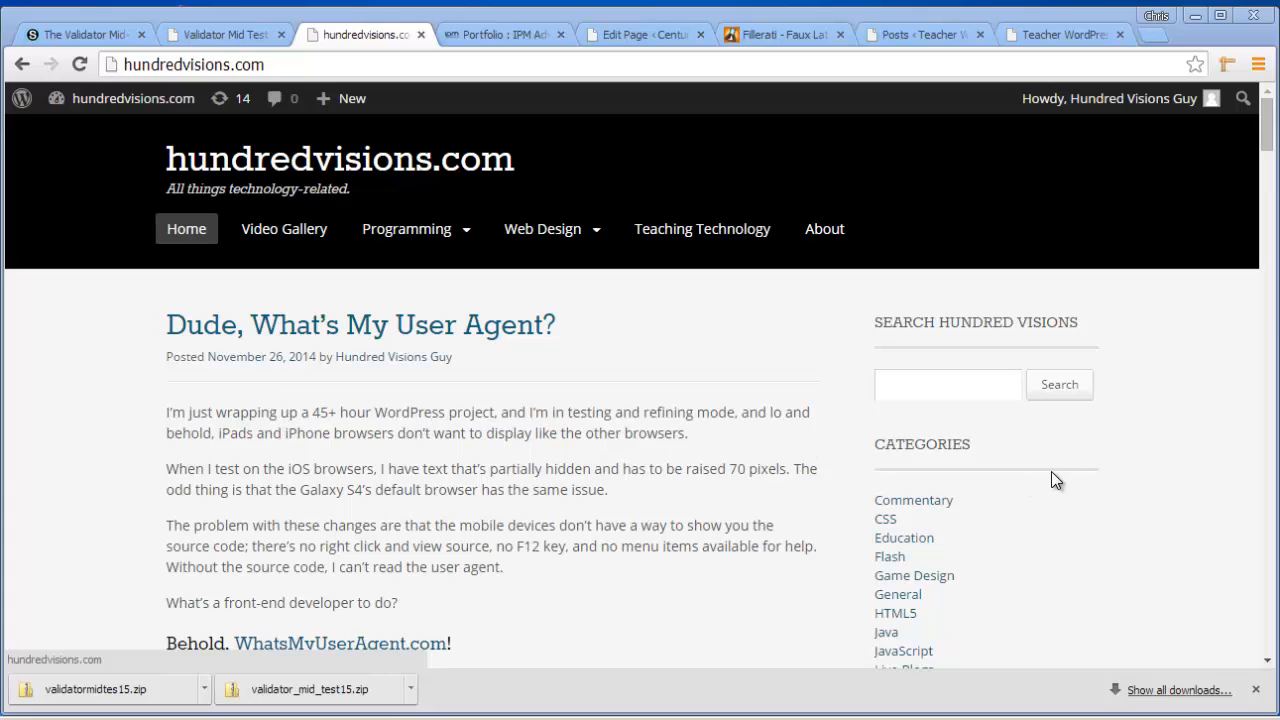
- On the hundredvisions.com blog, open the Photoshop category archive and look through its posts
scroll(1147, 486, "down", 3)
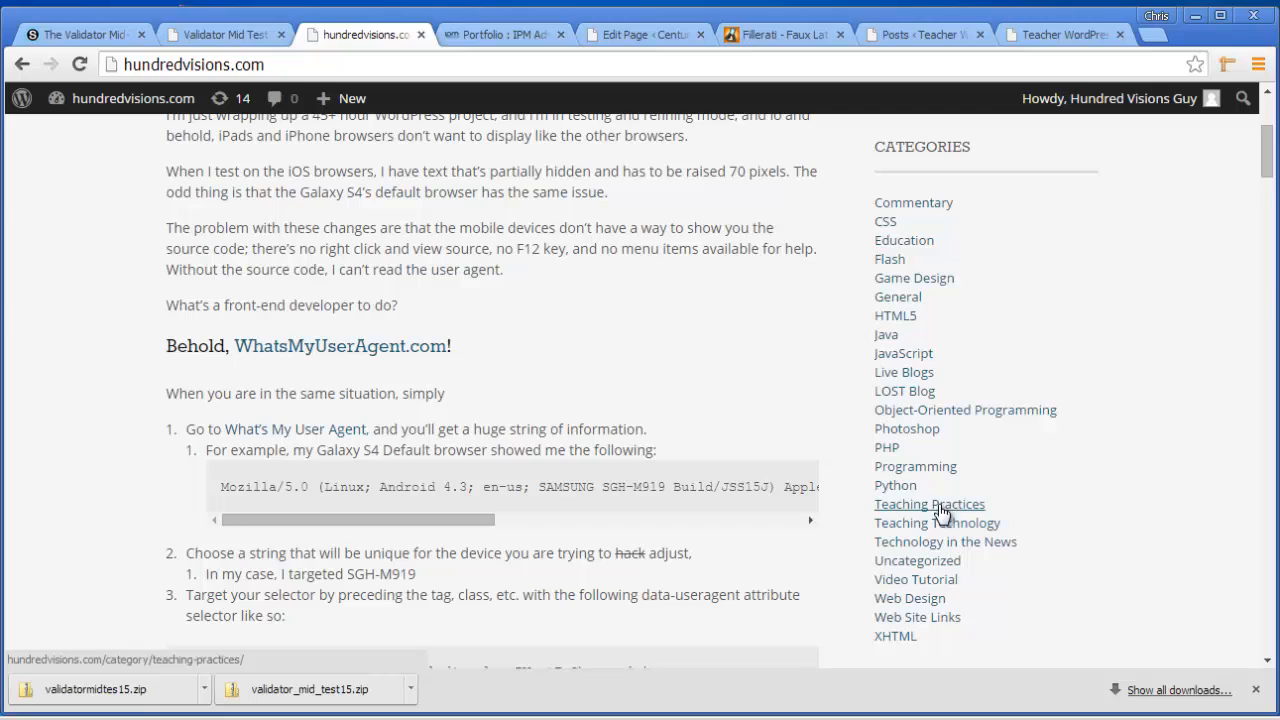
left_click(903, 440)
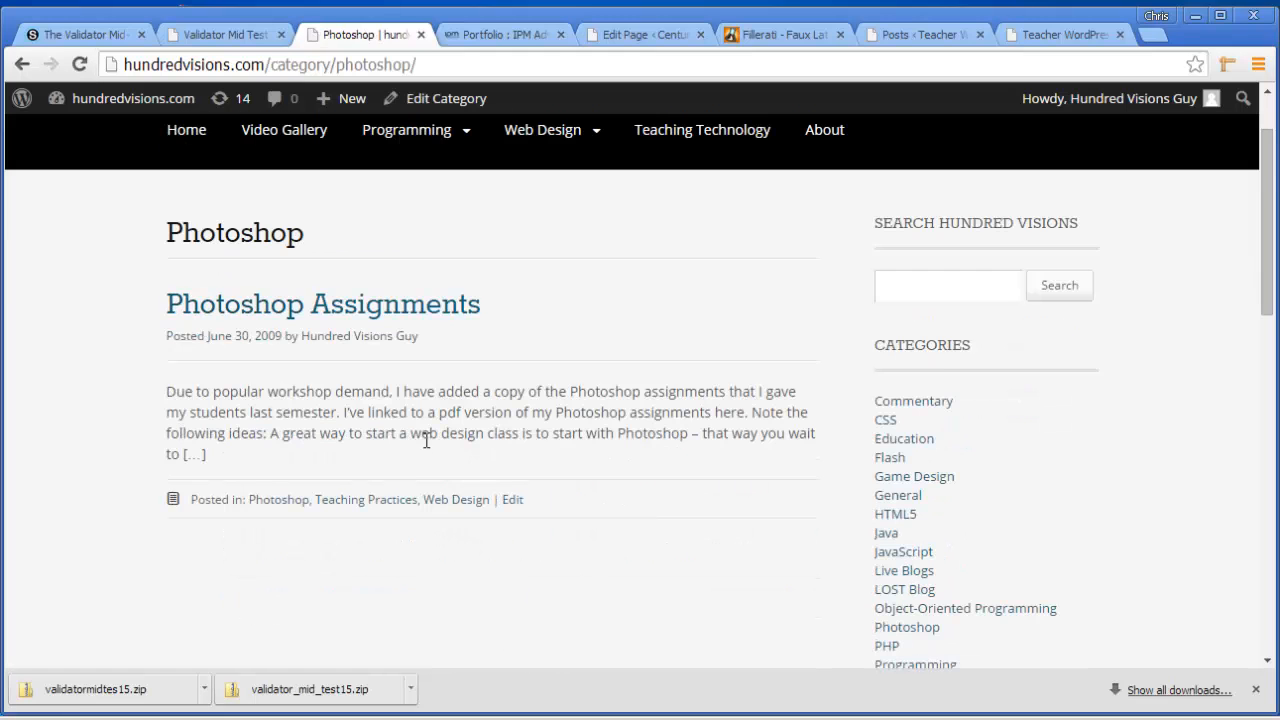
scroll(429, 449, "down", 5)
scroll(446, 446, "up", 5)
- Open the blog's Education category archive and examine its post titles, dates and excerpts
left_click(900, 442)
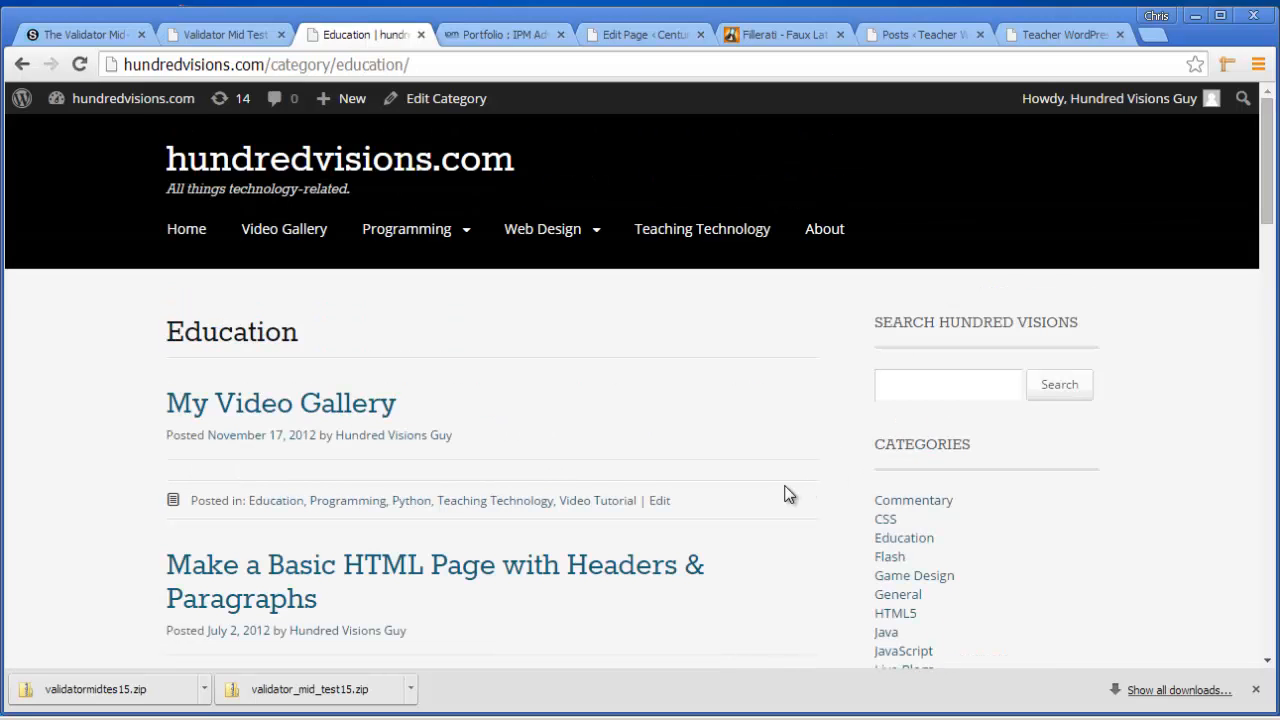
scroll(774, 487, "down", 2)
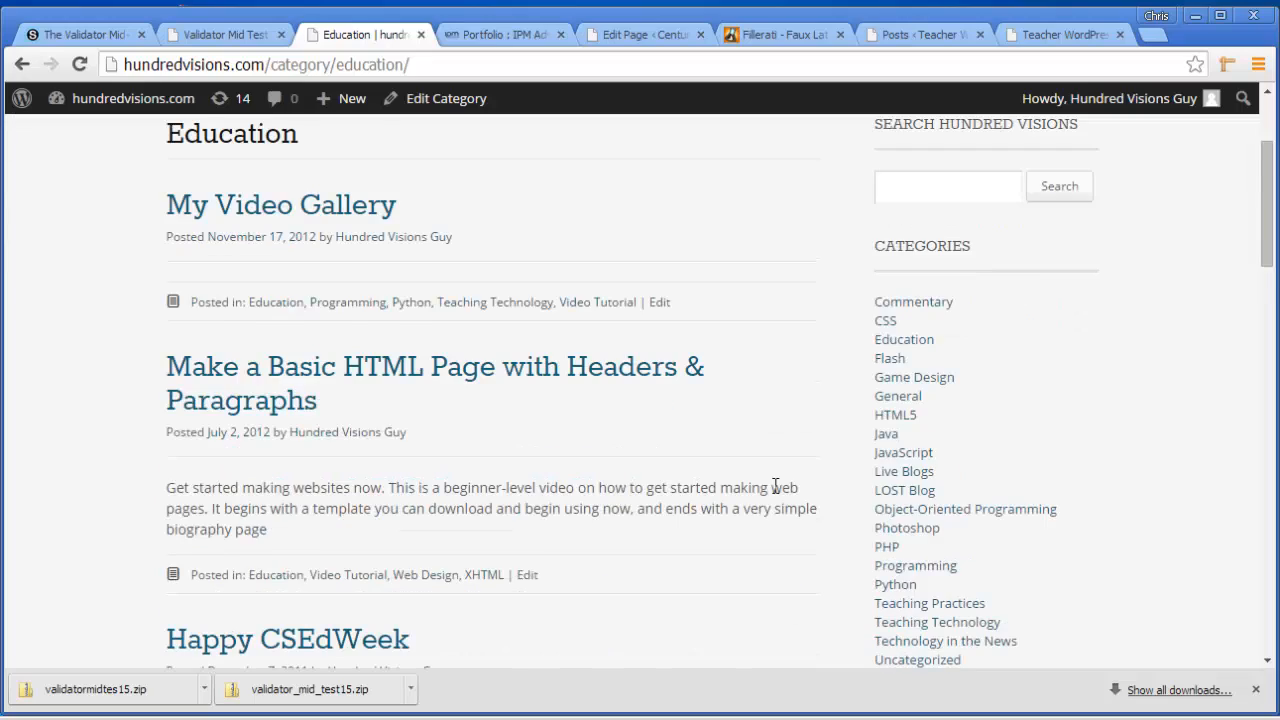
scroll(774, 487, "down", 9)
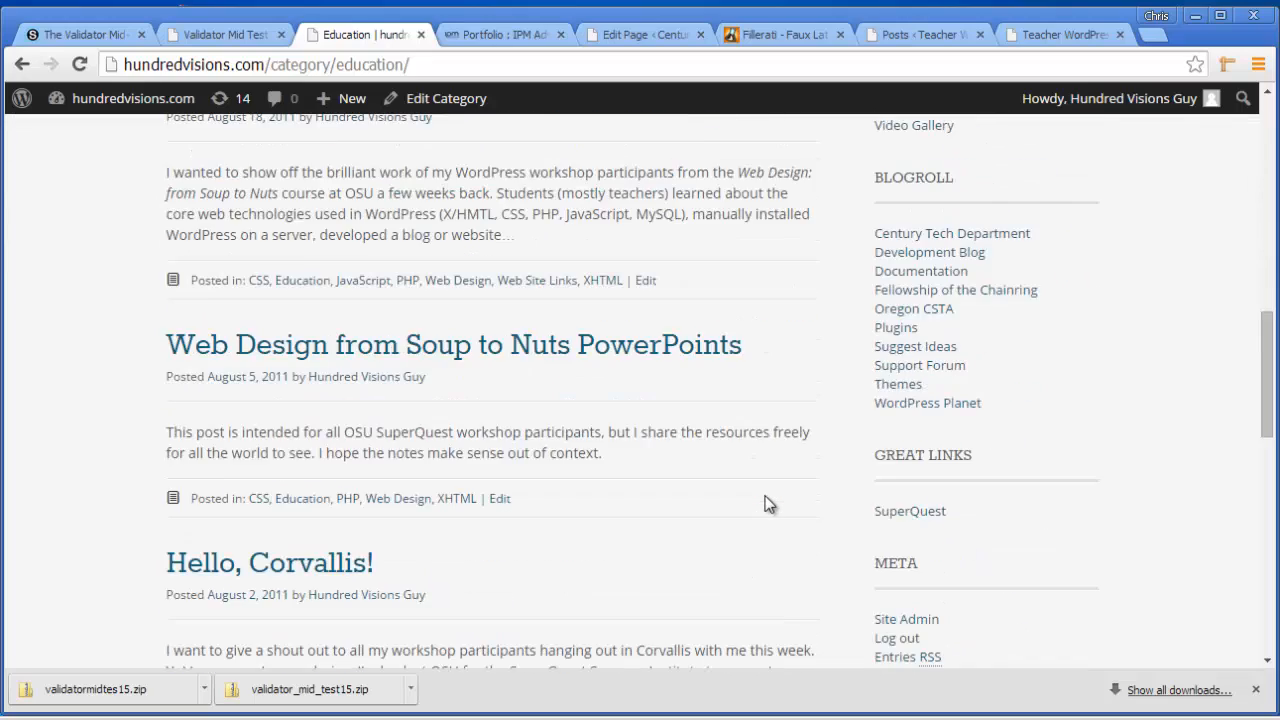
scroll(768, 503, "down", 6)
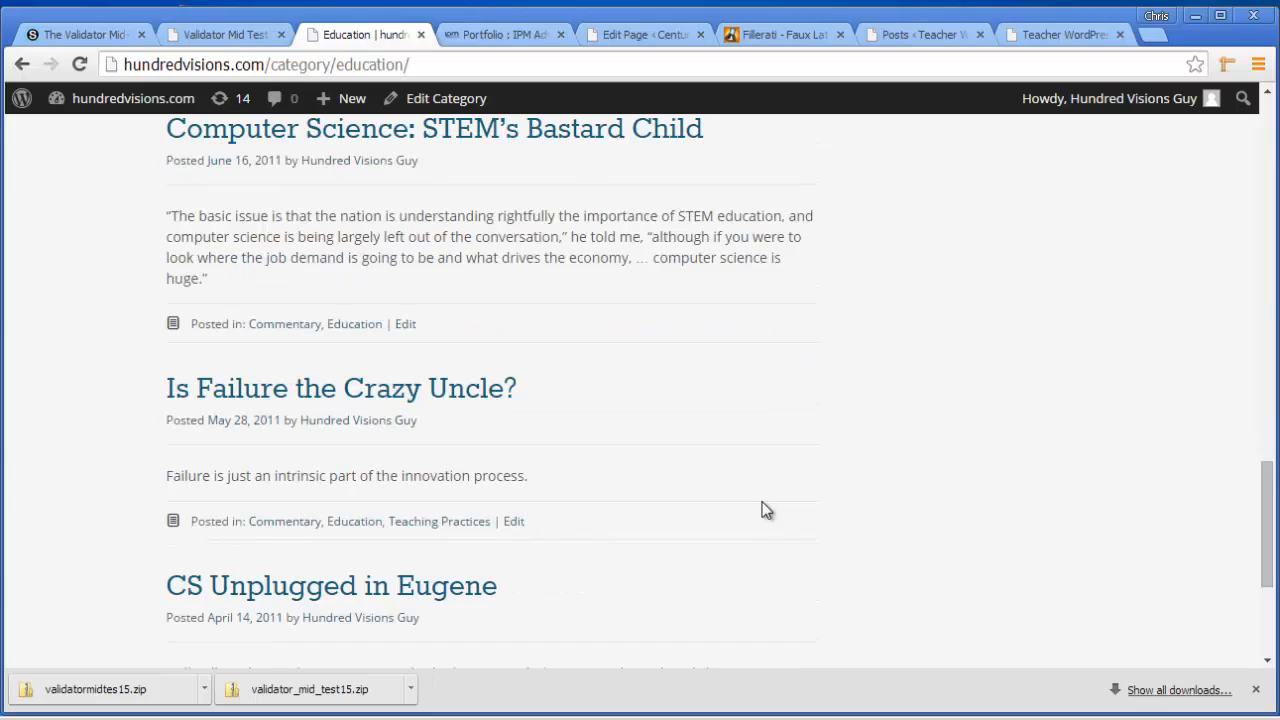
scroll(766, 510, "up", 12)
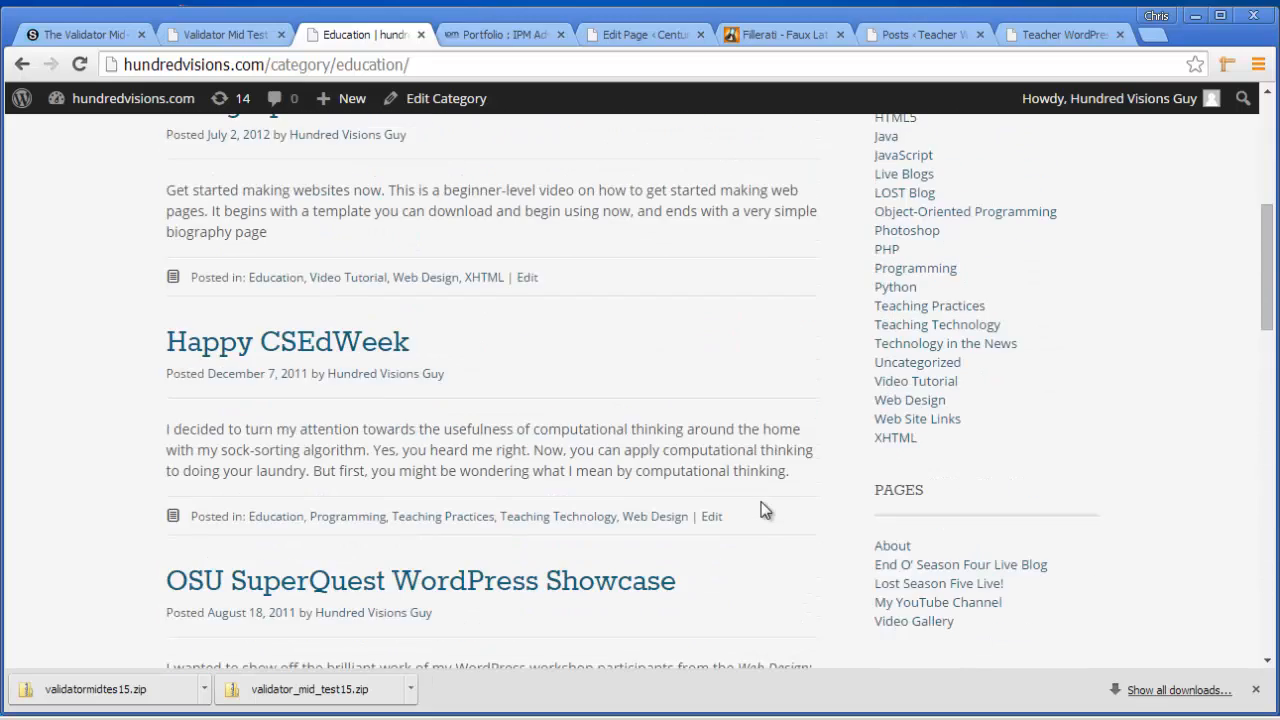
scroll(760, 510, "up", 4)
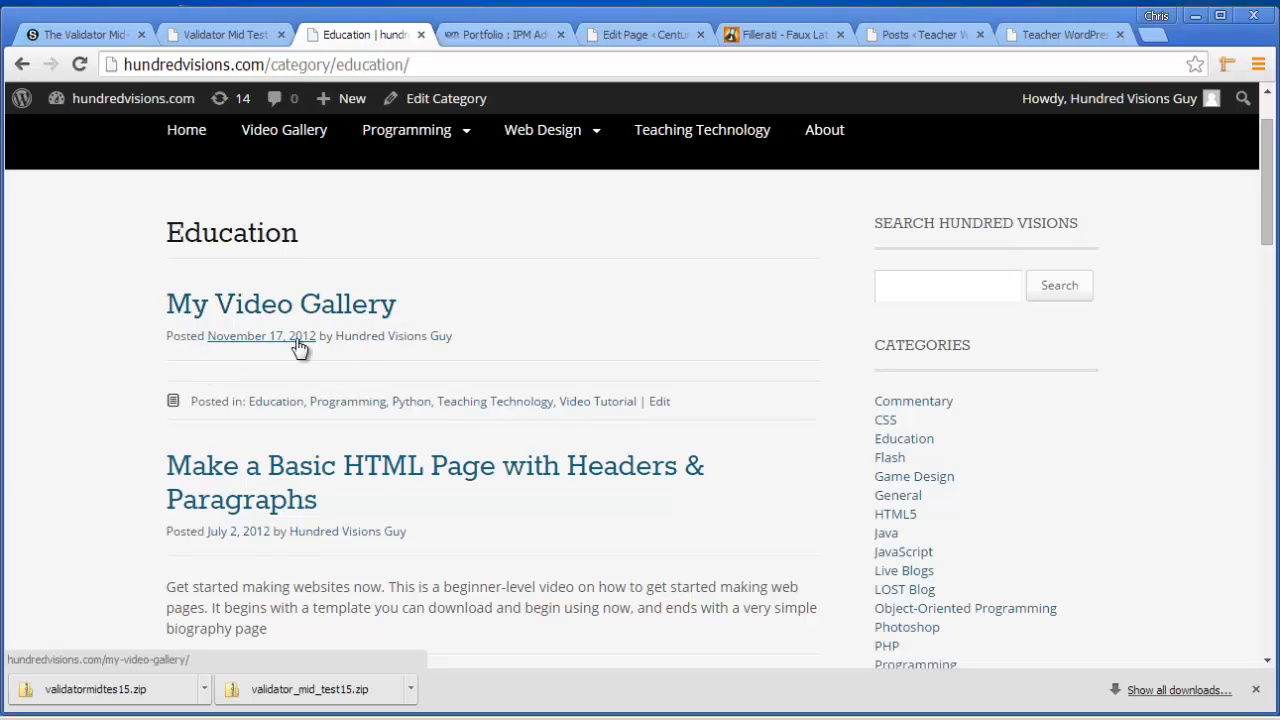
scroll(670, 468, "down", 1)
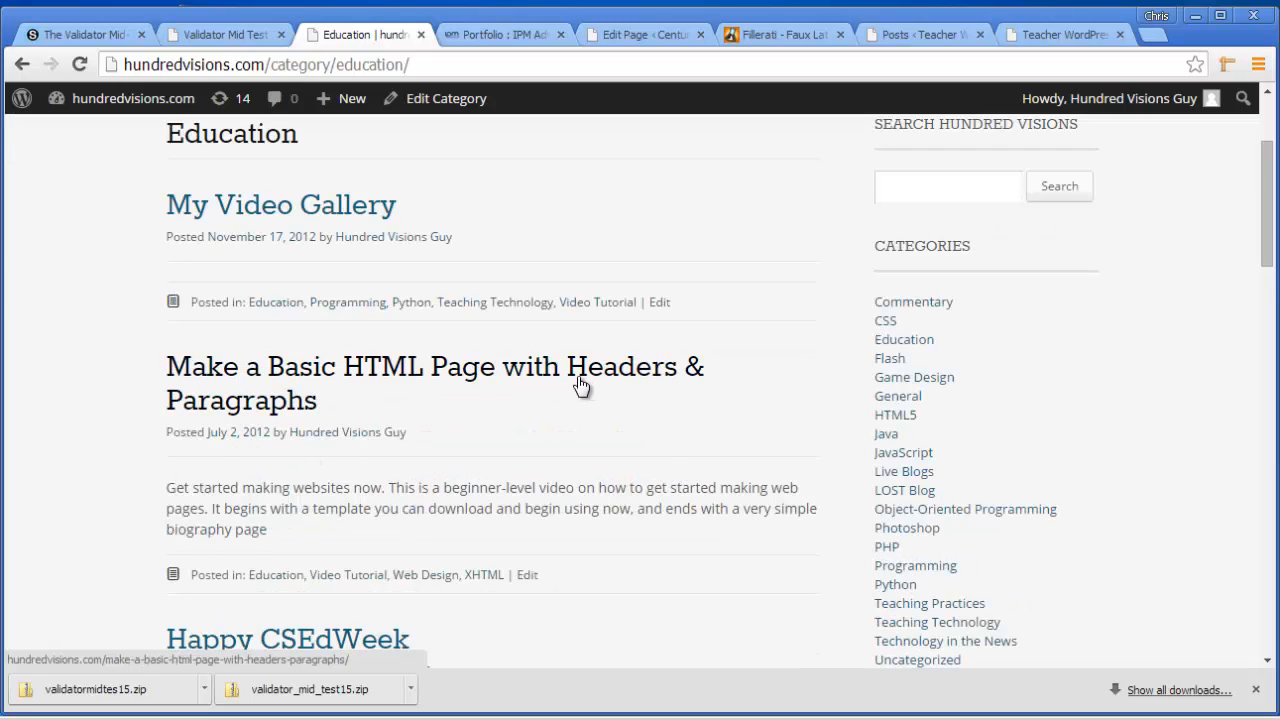
scroll(545, 435, "down", 4)
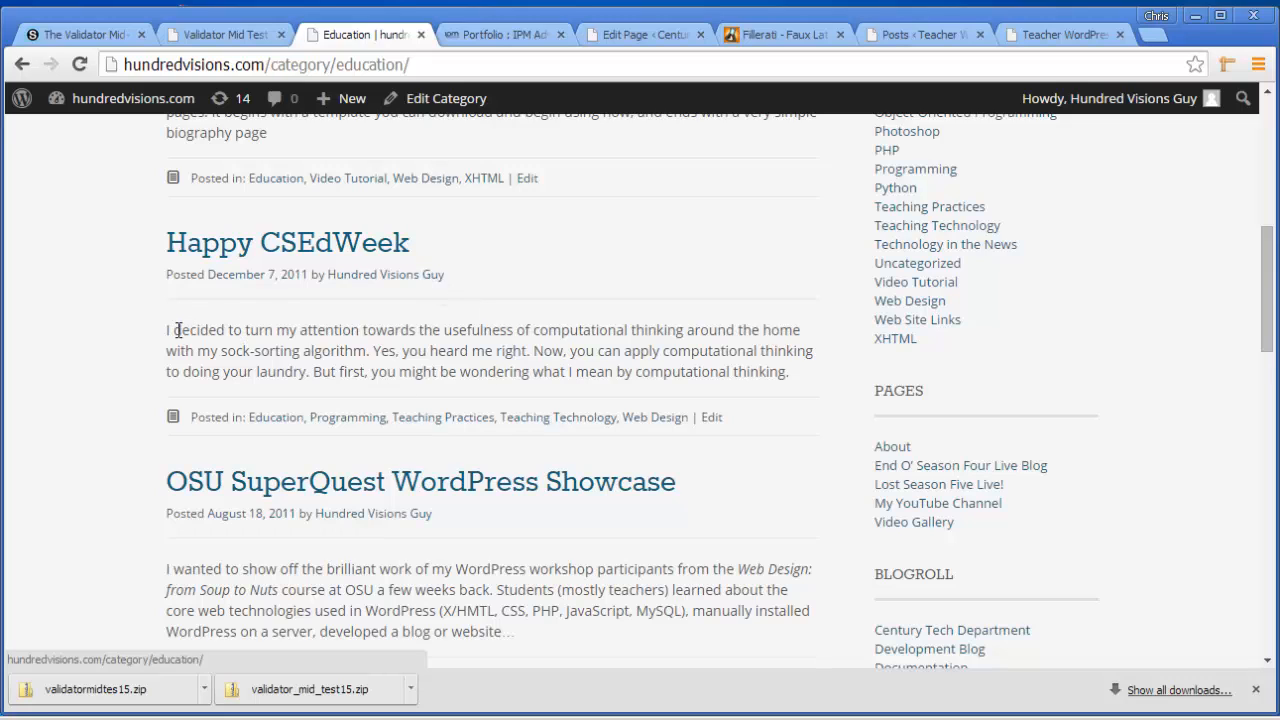
- Open the full "Happy CSEdWeek" post and look through it from beginning to end
left_click(289, 252)
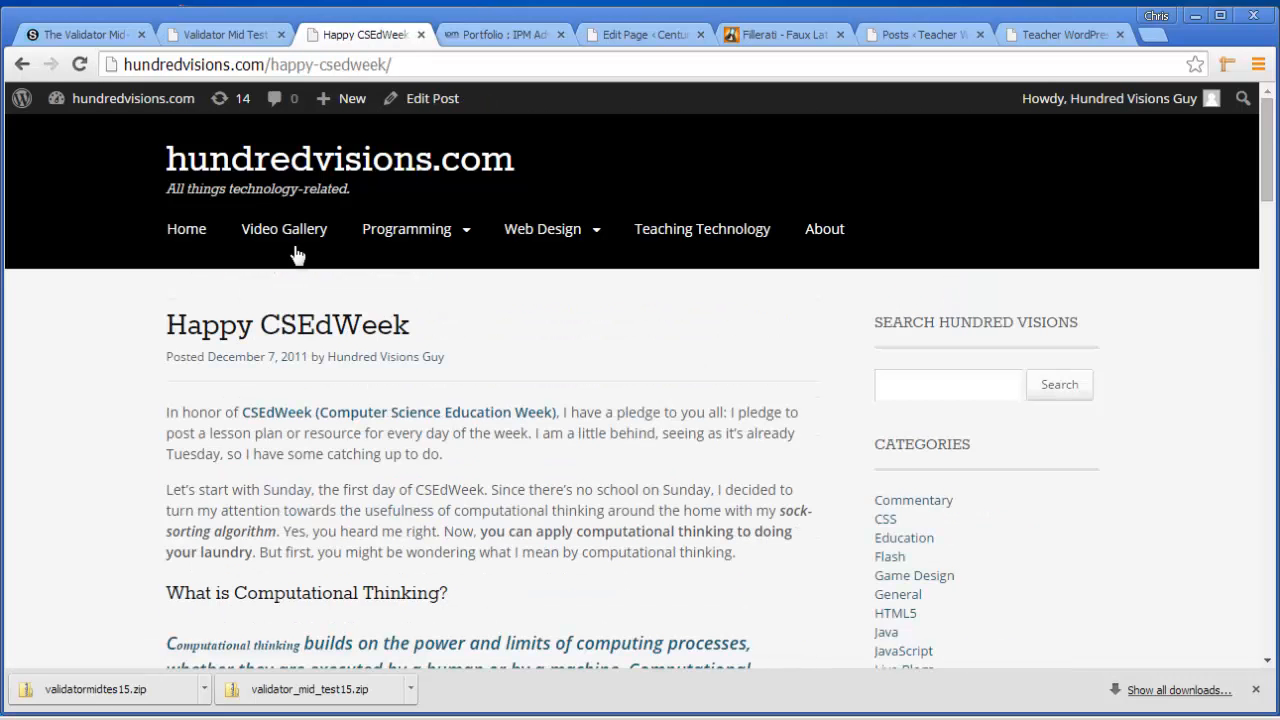
scroll(428, 371, "down", 3)
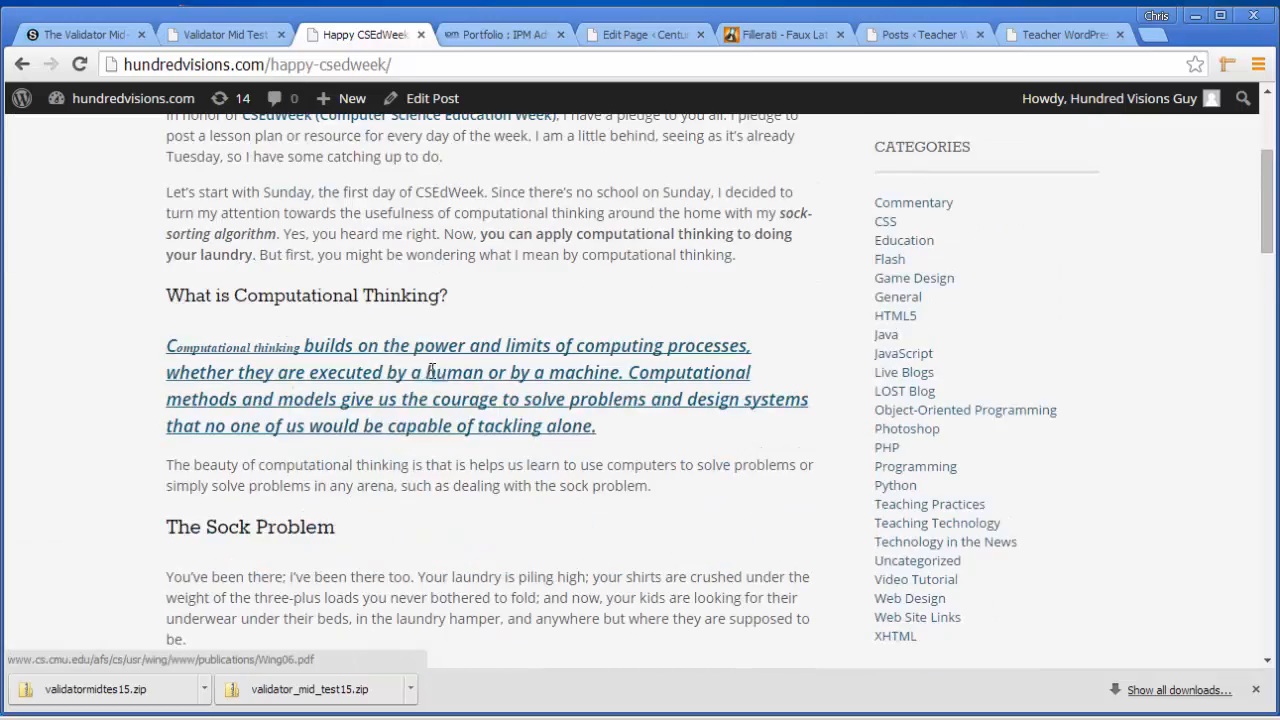
scroll(430, 371, "down", 9)
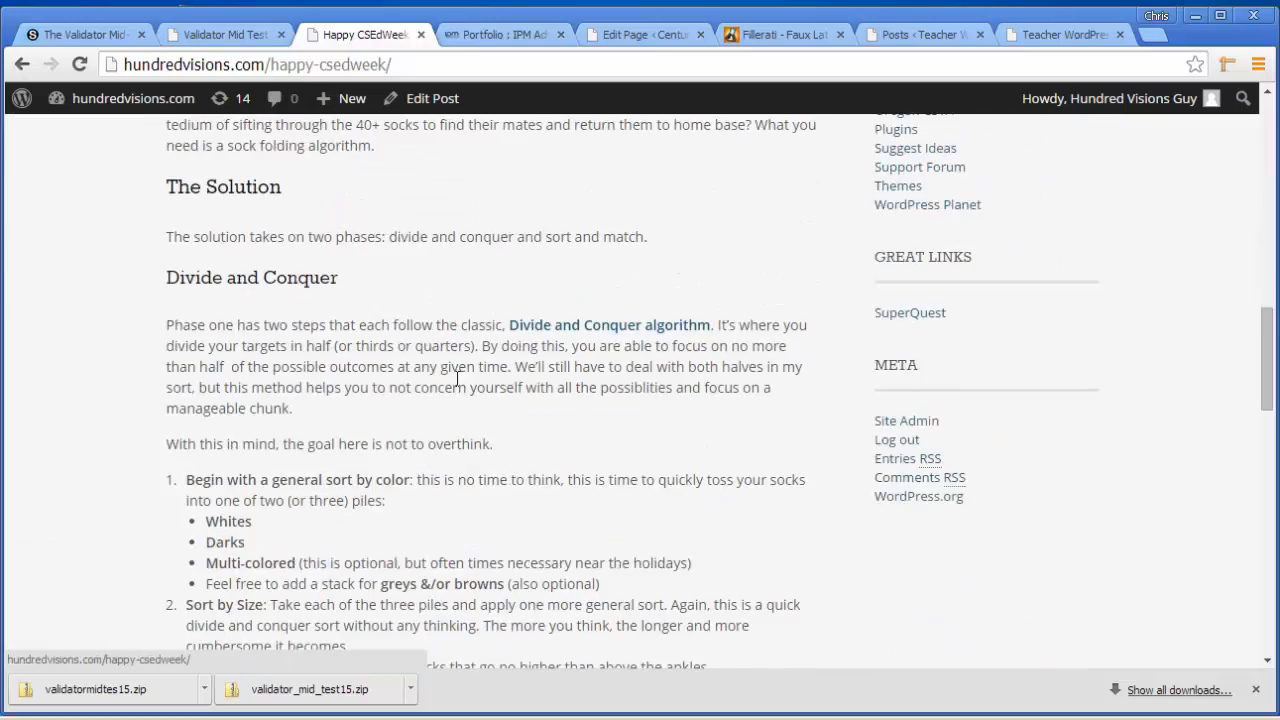
scroll(457, 380, "down", 10)
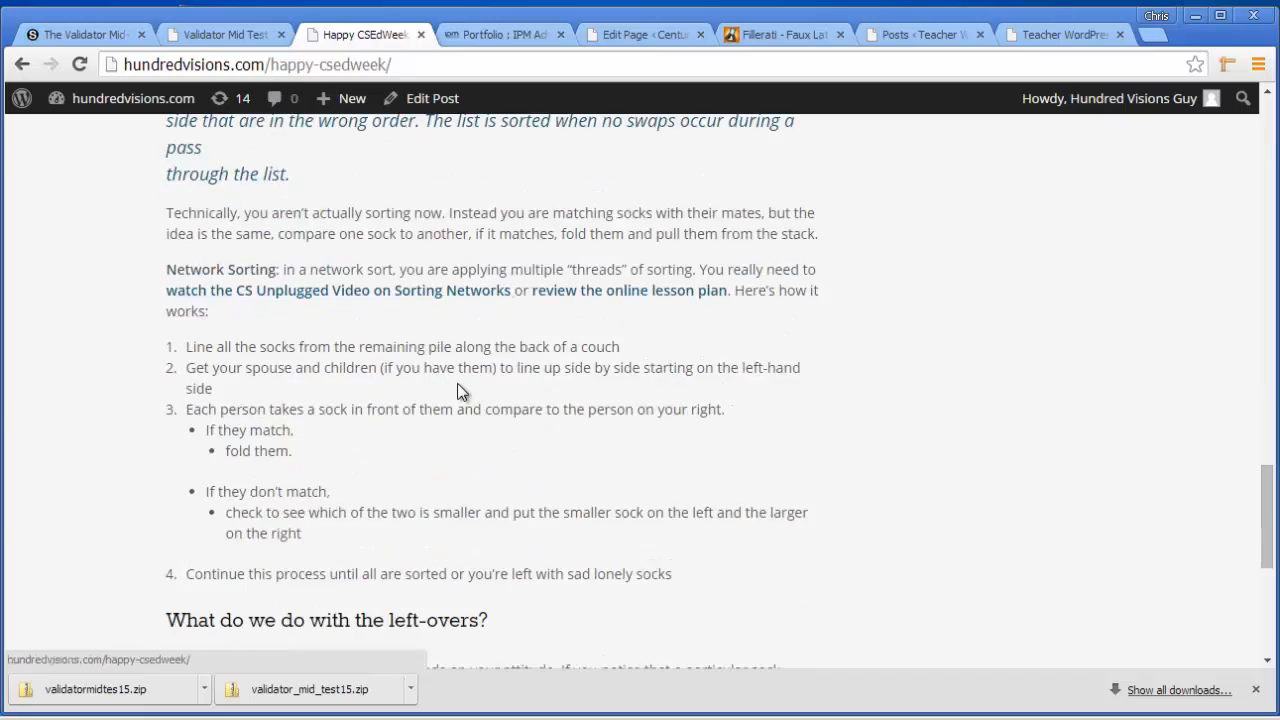
scroll(458, 388, "down", 5)
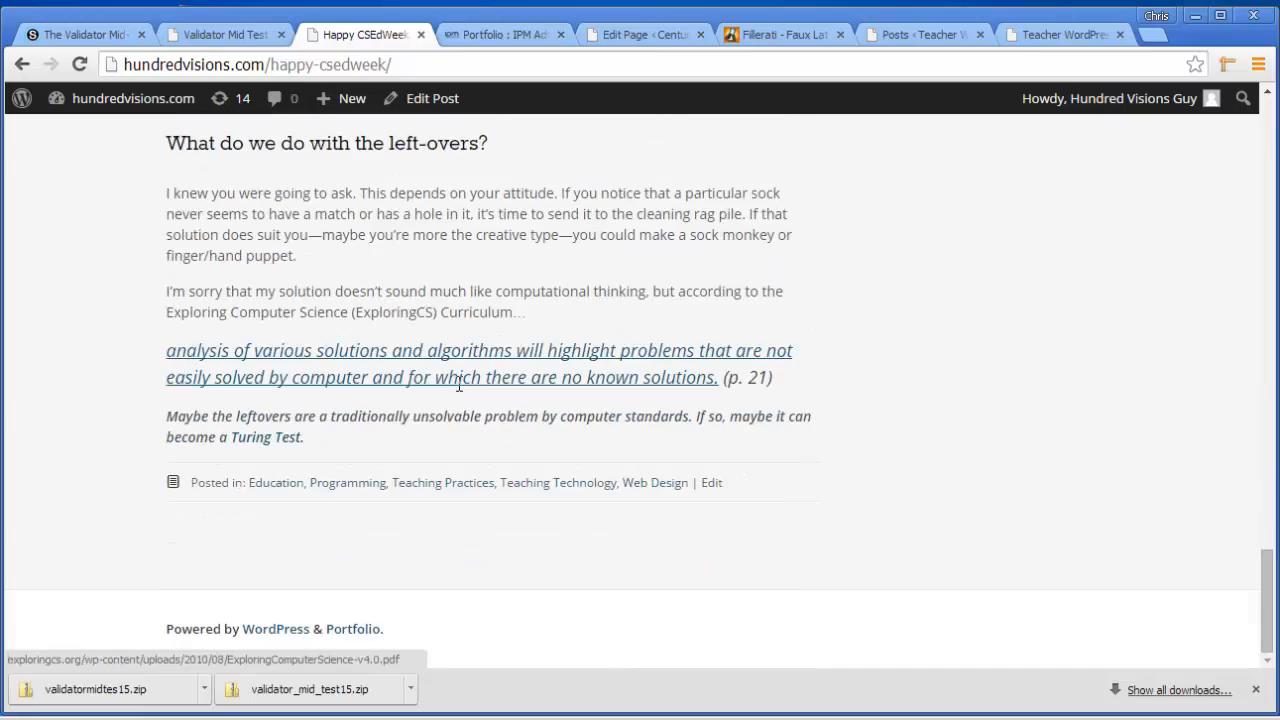
scroll(459, 385, "up", 20)
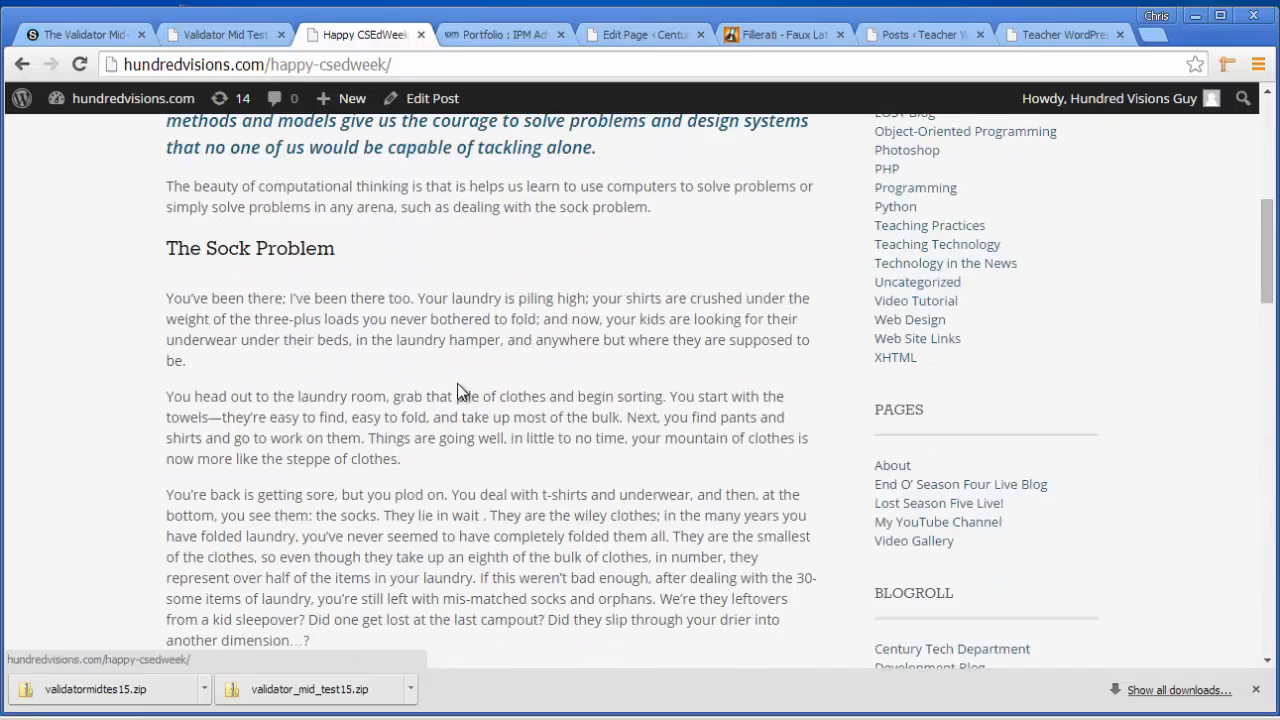
scroll(456, 386, "up", 6)
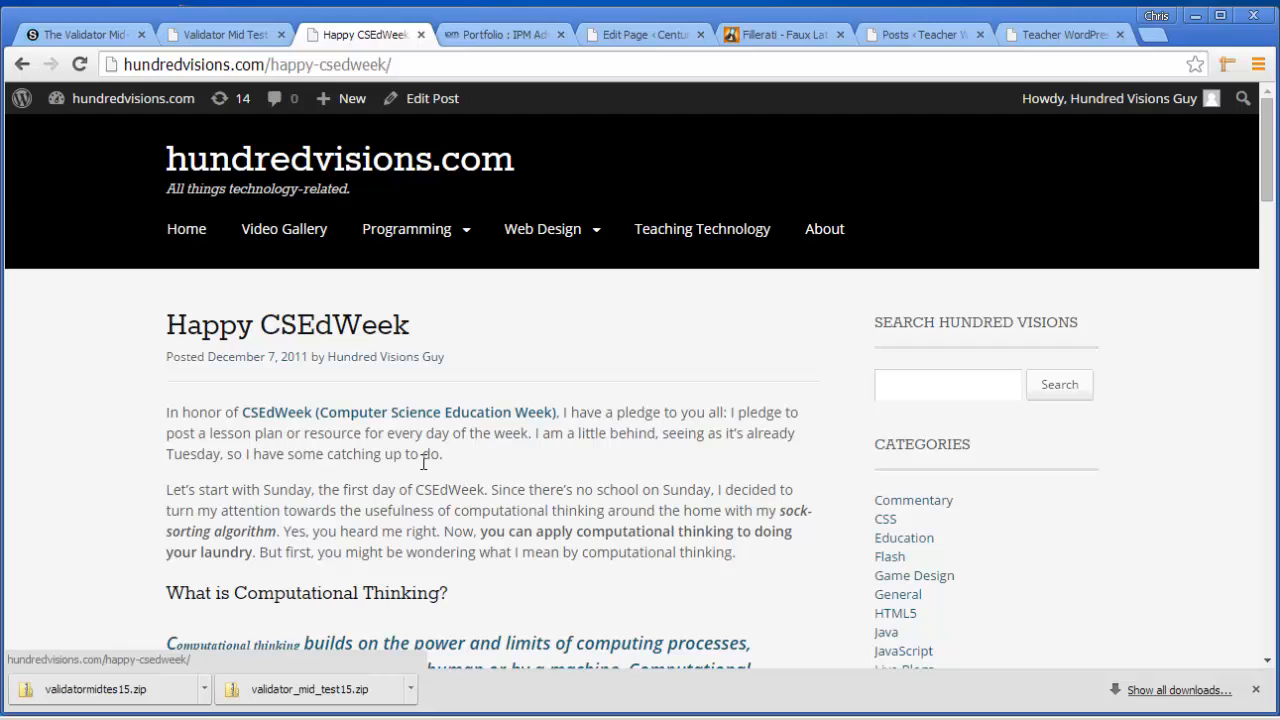
- Return to the Education archive, and from there open and review the Object-Oriented Programming category's posts
left_click(22, 66)
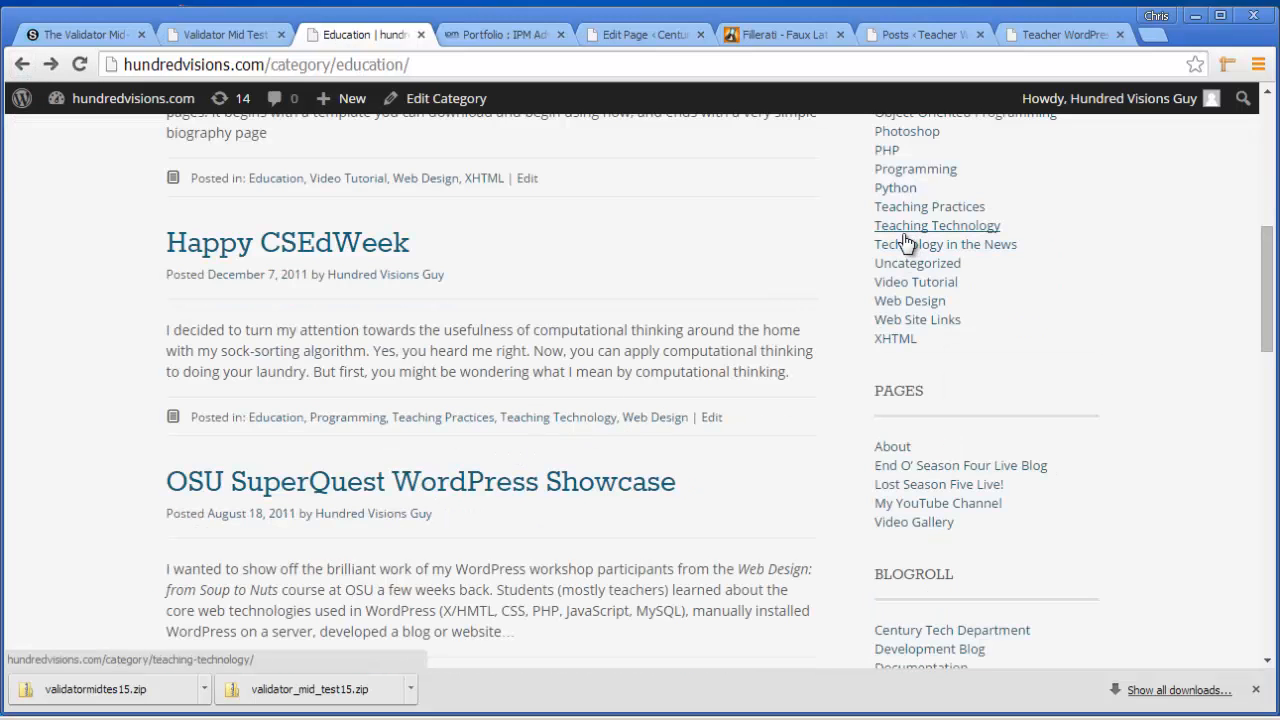
scroll(790, 405, "up", 2)
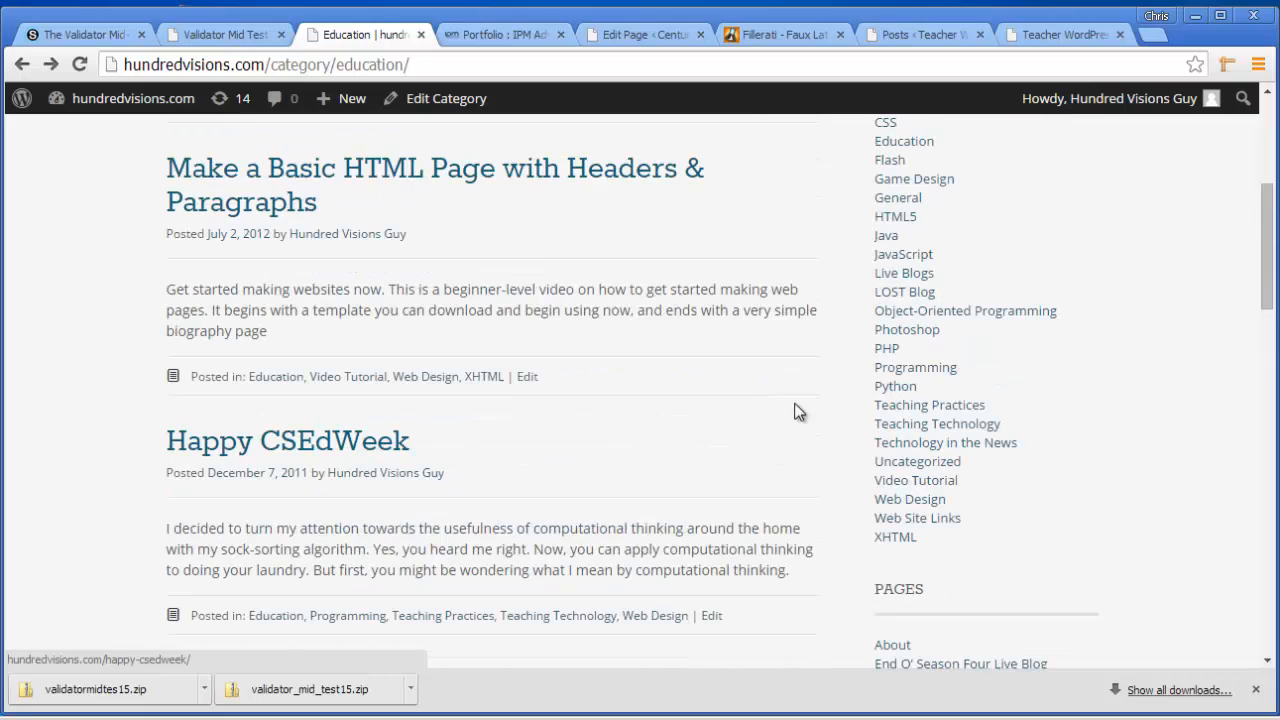
left_click(960, 313)
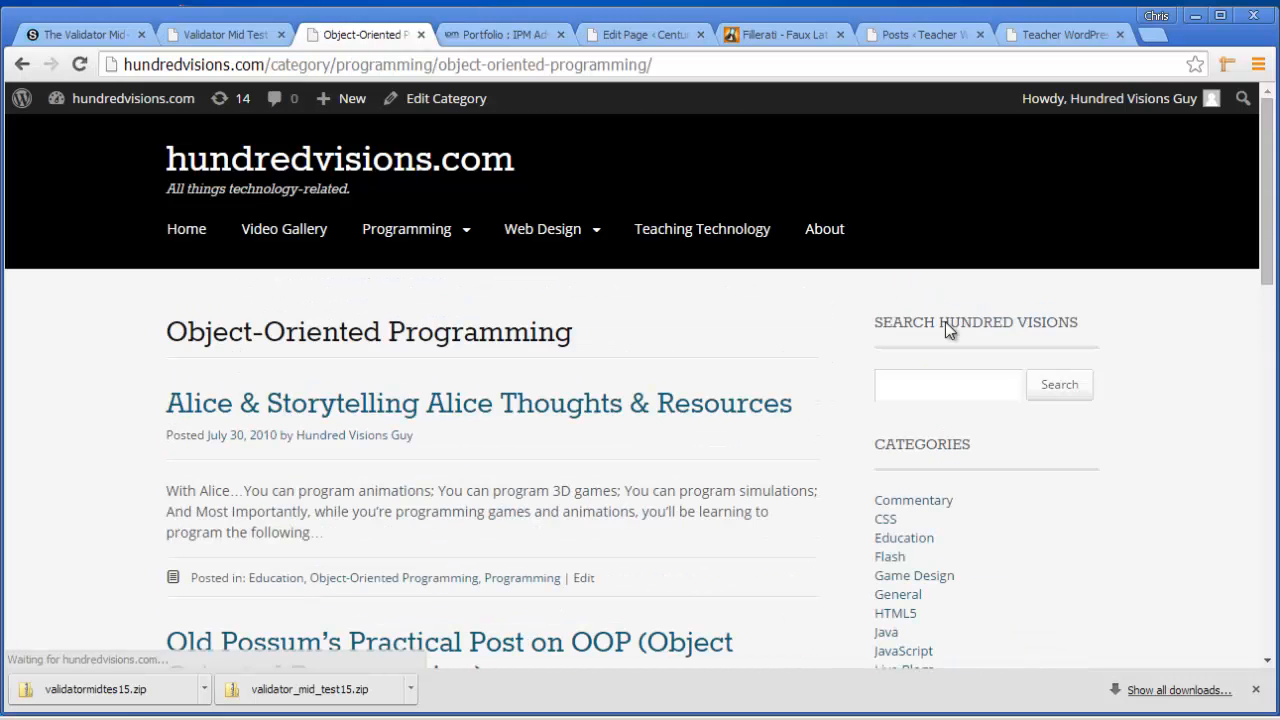
scroll(477, 540, "down", 5)
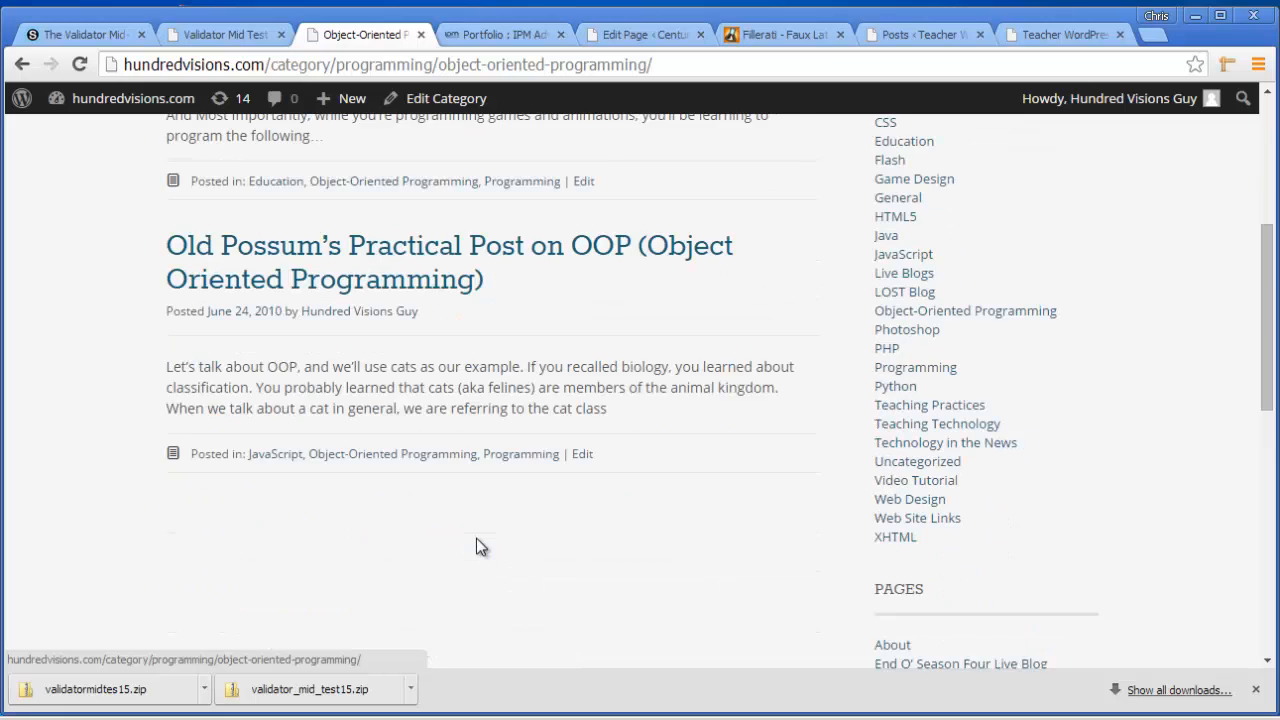
scroll(477, 540, "up", 5)
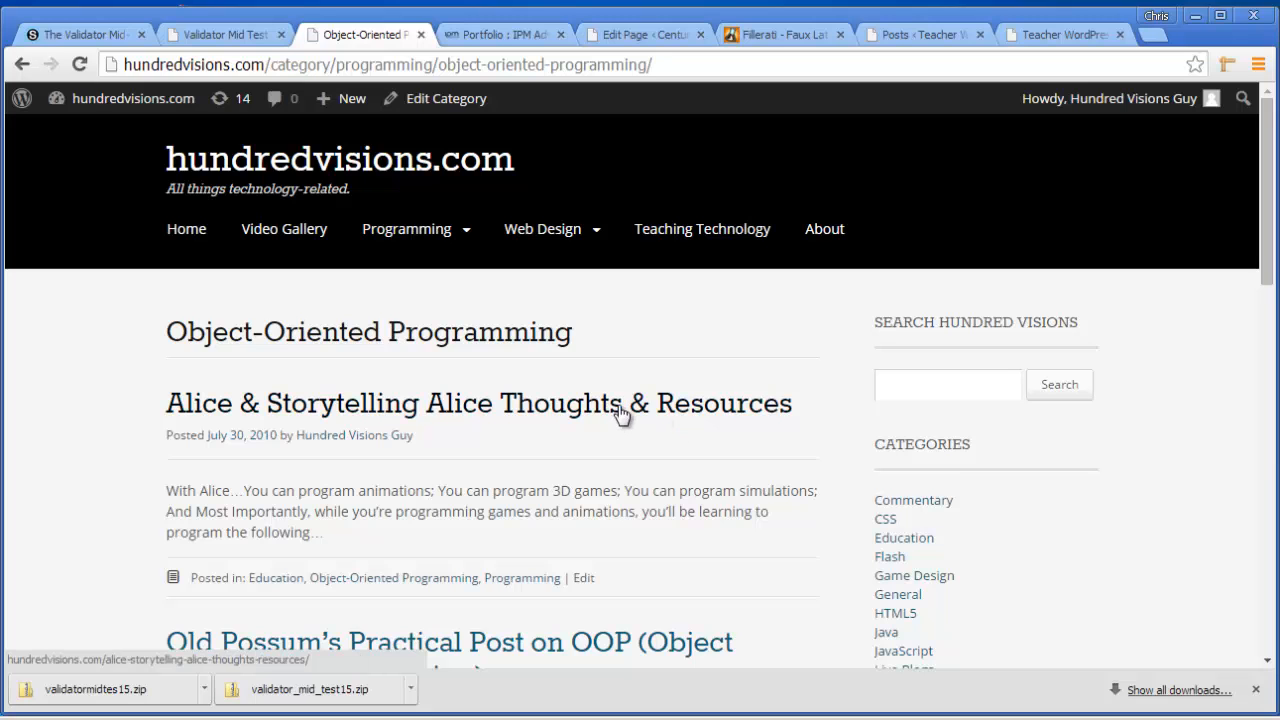
- Check the sample site's Posts list, and compare it with the post excerpts in the blog's Object-Oriented Programming archive
left_click(916, 34)
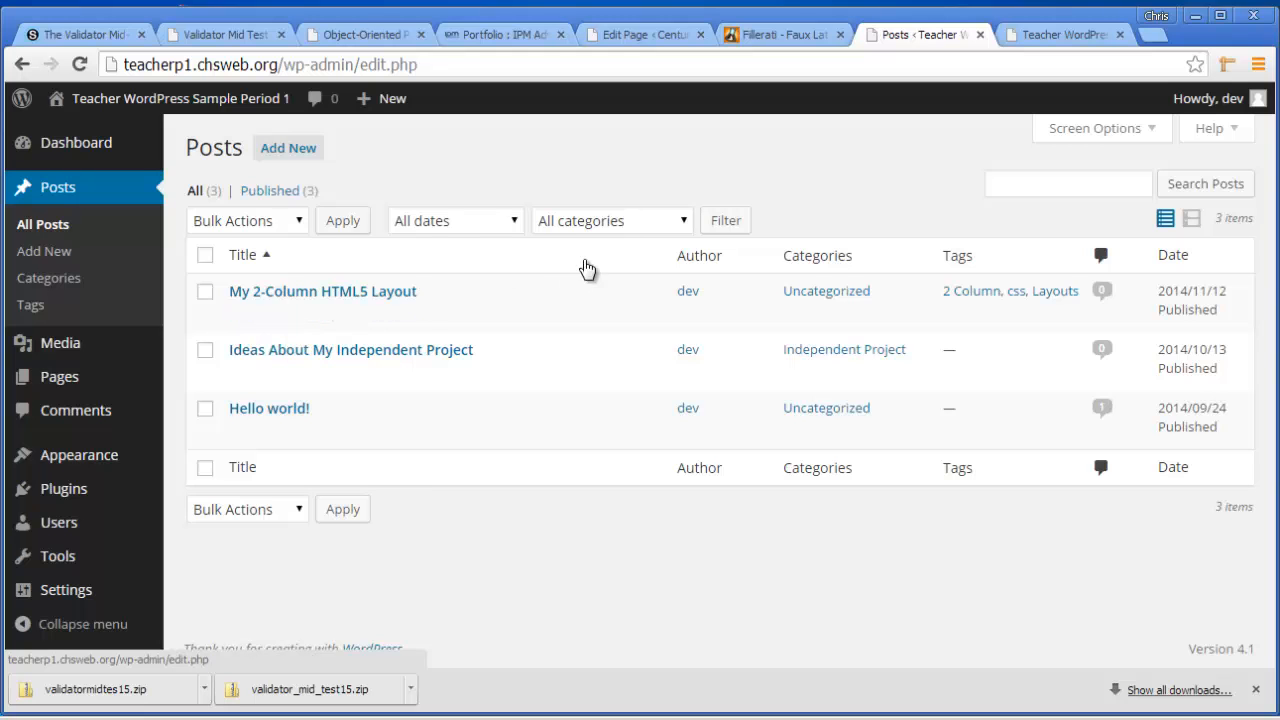
left_click(377, 35)
scroll(128, 447, "down", 2)
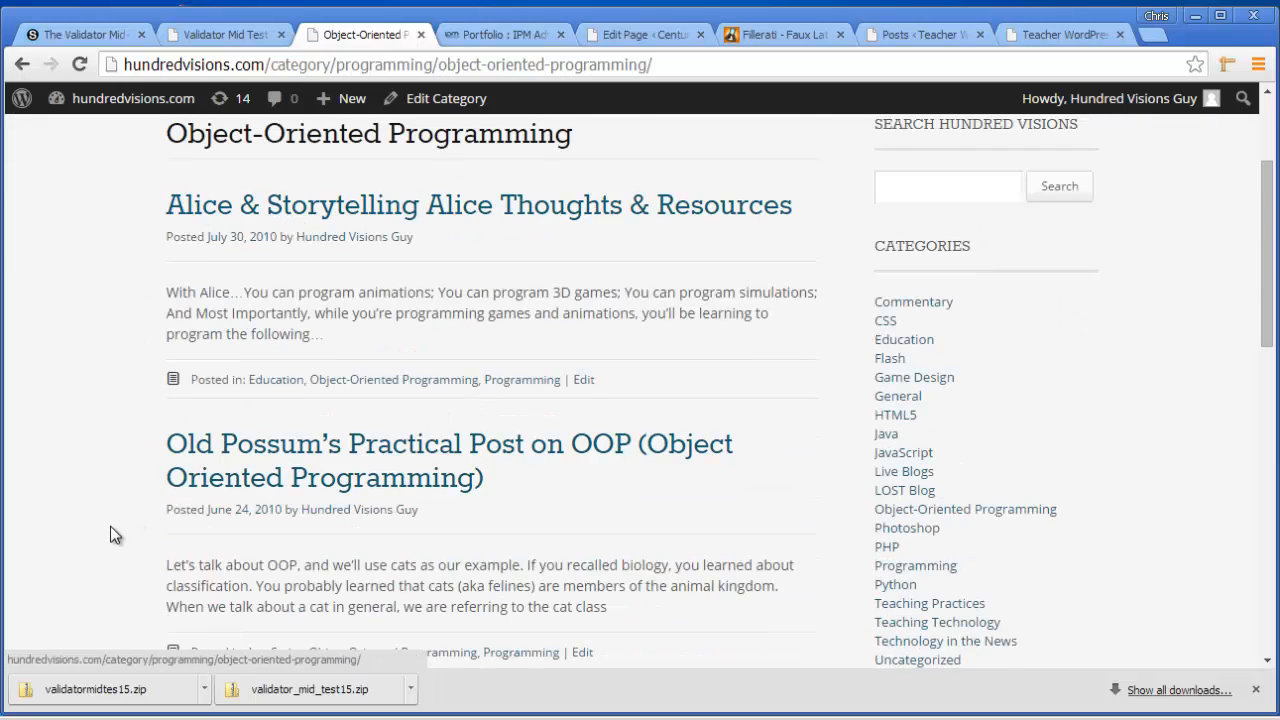
scroll(110, 526, "down", 3)
scroll(110, 526, "up", 3)
scroll(110, 526, "down", 1)
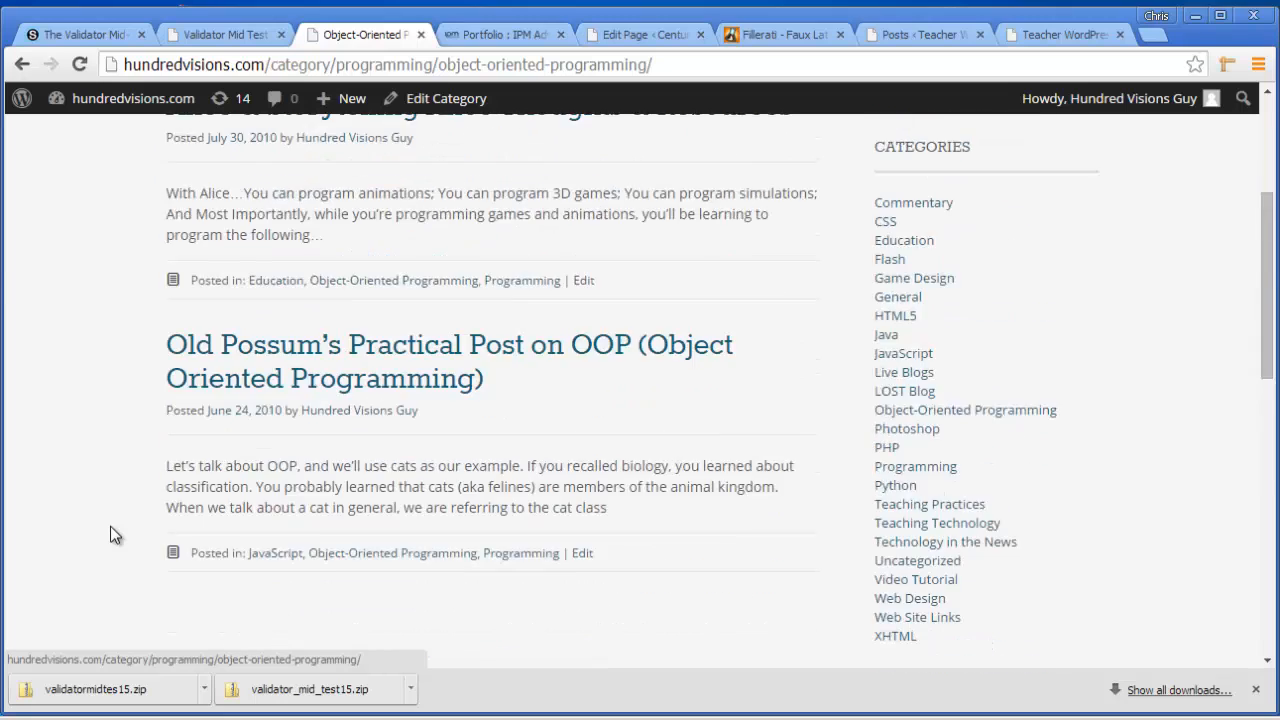
scroll(110, 526, "up", 2)
scroll(110, 526, "down", 5)
scroll(110, 526, "up", 6)
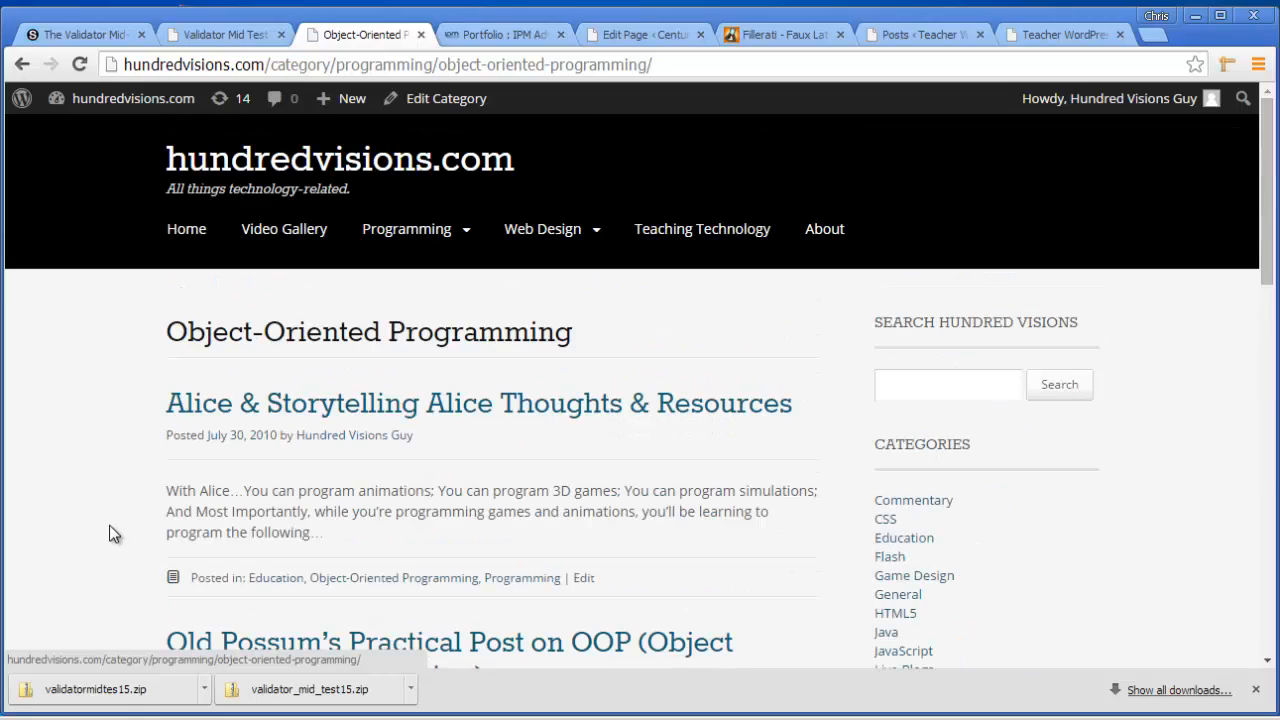
- Open the blog's Commentary category archive and look through its posts down to the end of the page
scroll(980, 505, "down", 3)
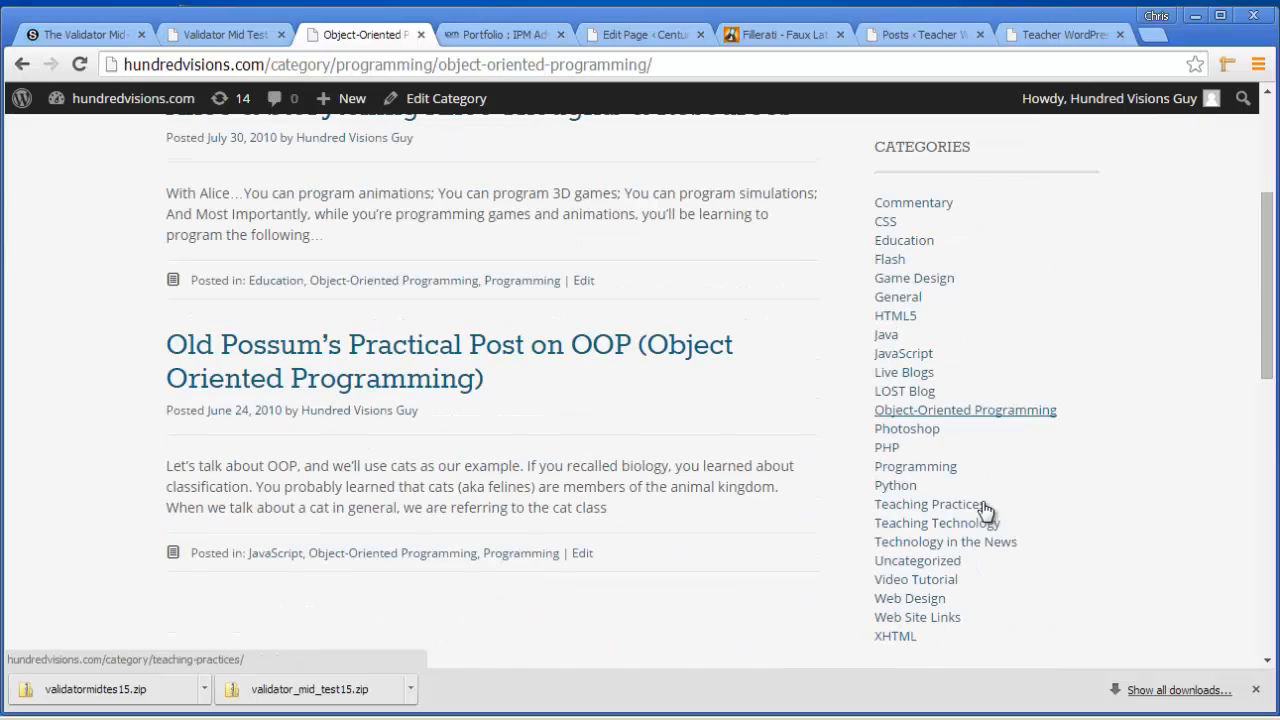
scroll(986, 500, "up", 2)
left_click(923, 401)
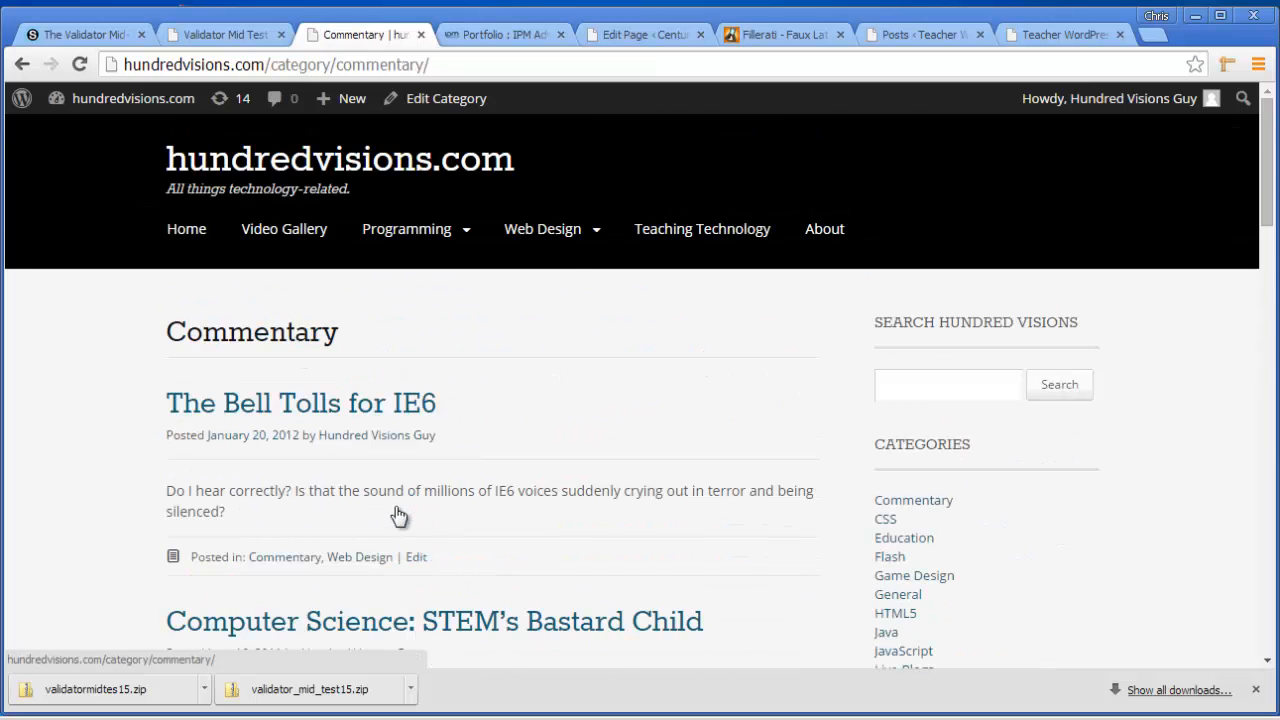
scroll(396, 506, "down", 8)
scroll(395, 515, "down", 9)
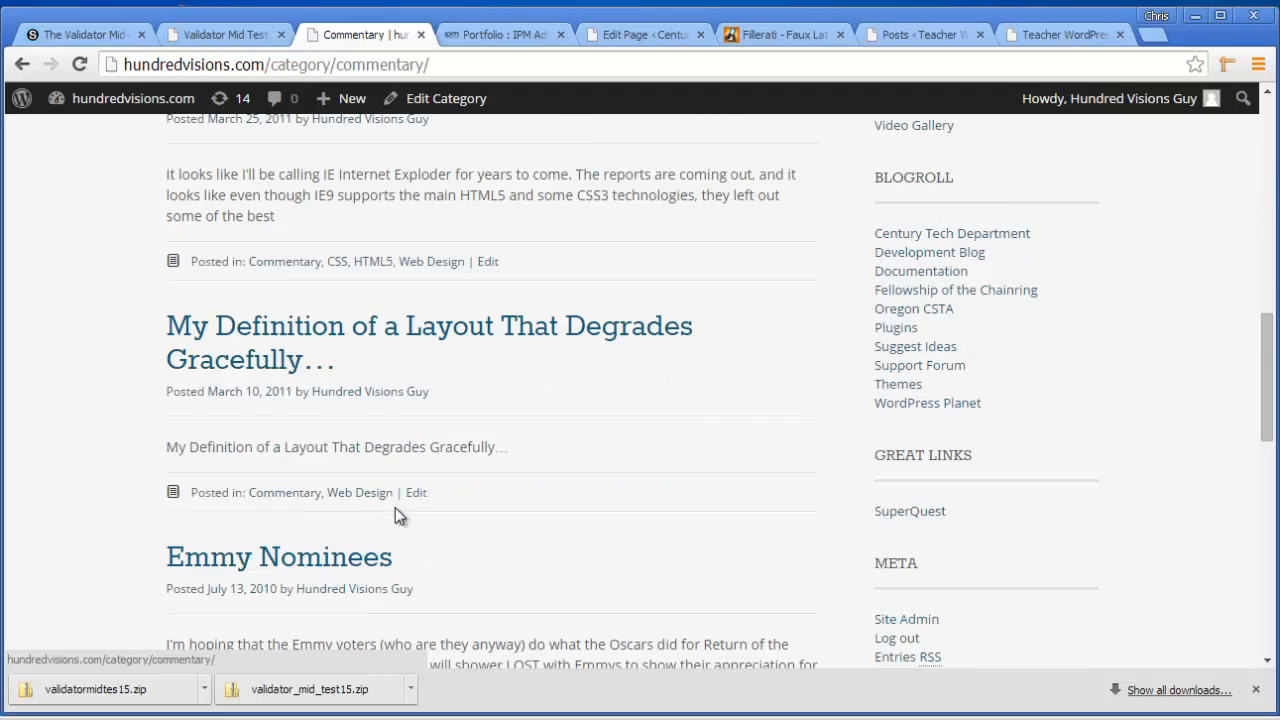
scroll(396, 518, "down", 1)
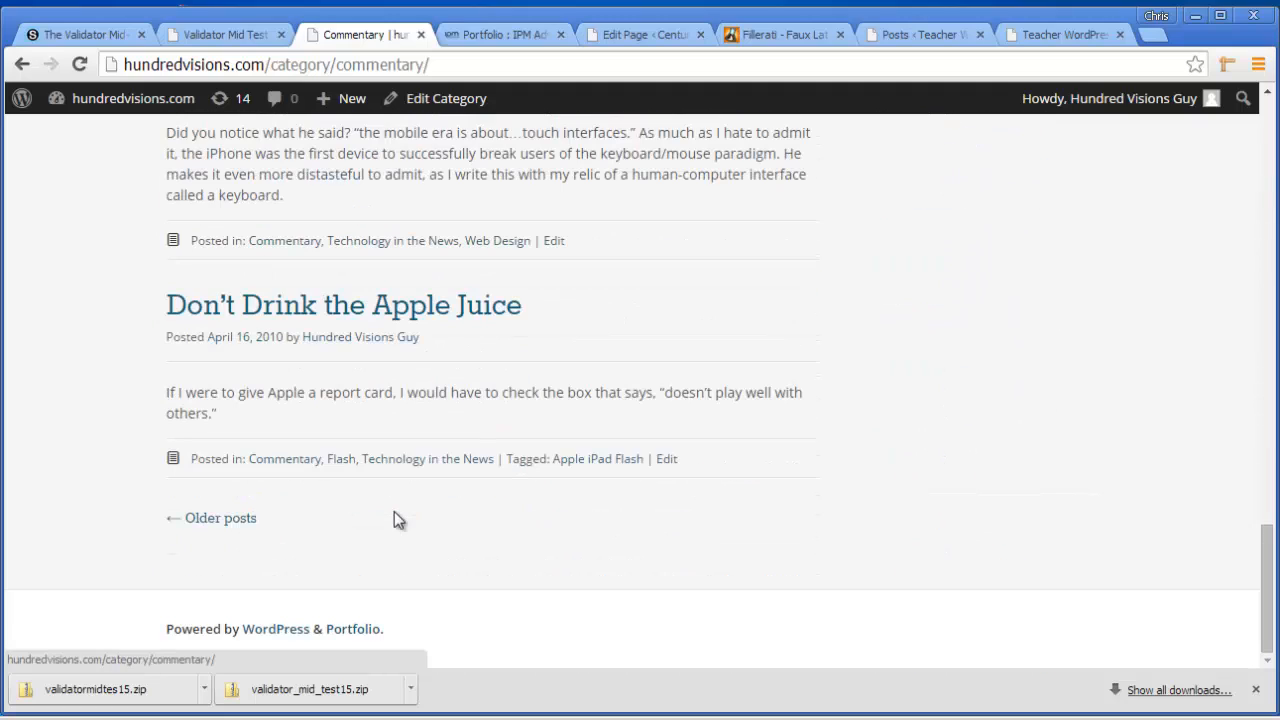
- Open the older posts of the Commentary archive and look through that page from beginning to end
left_click(229, 520)
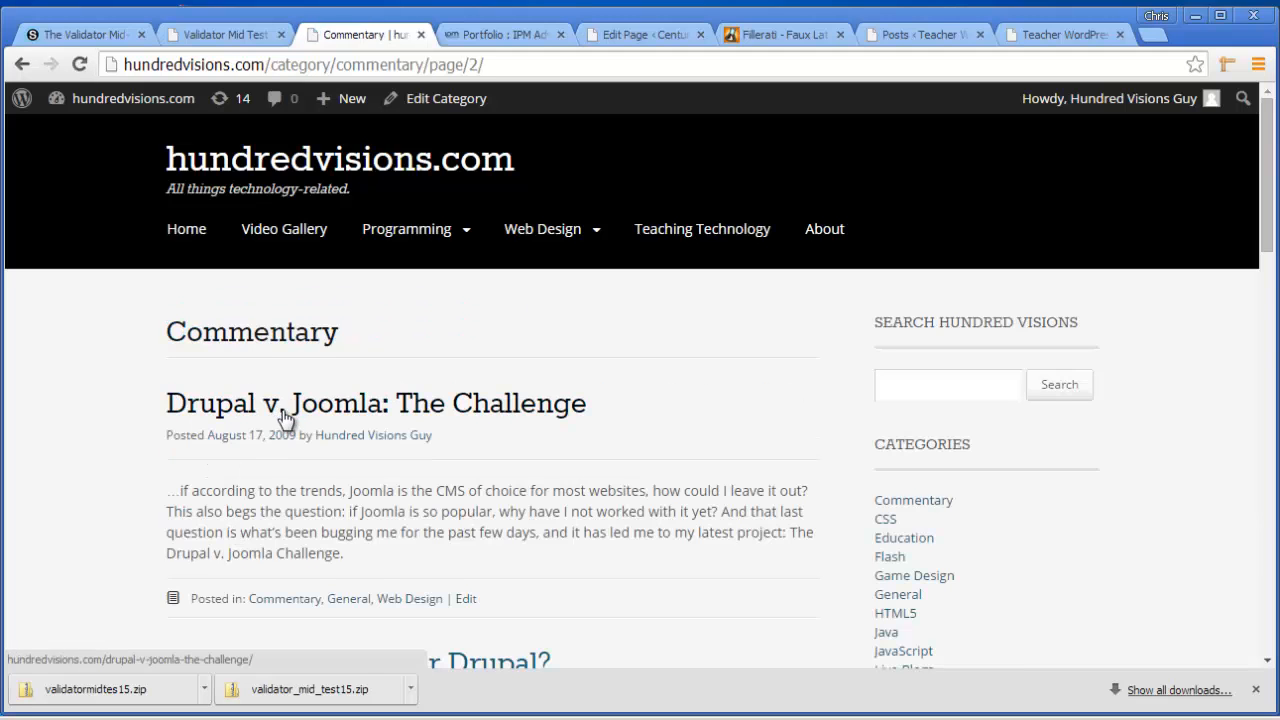
scroll(285, 425, "down", 5)
scroll(285, 443, "down", 11)
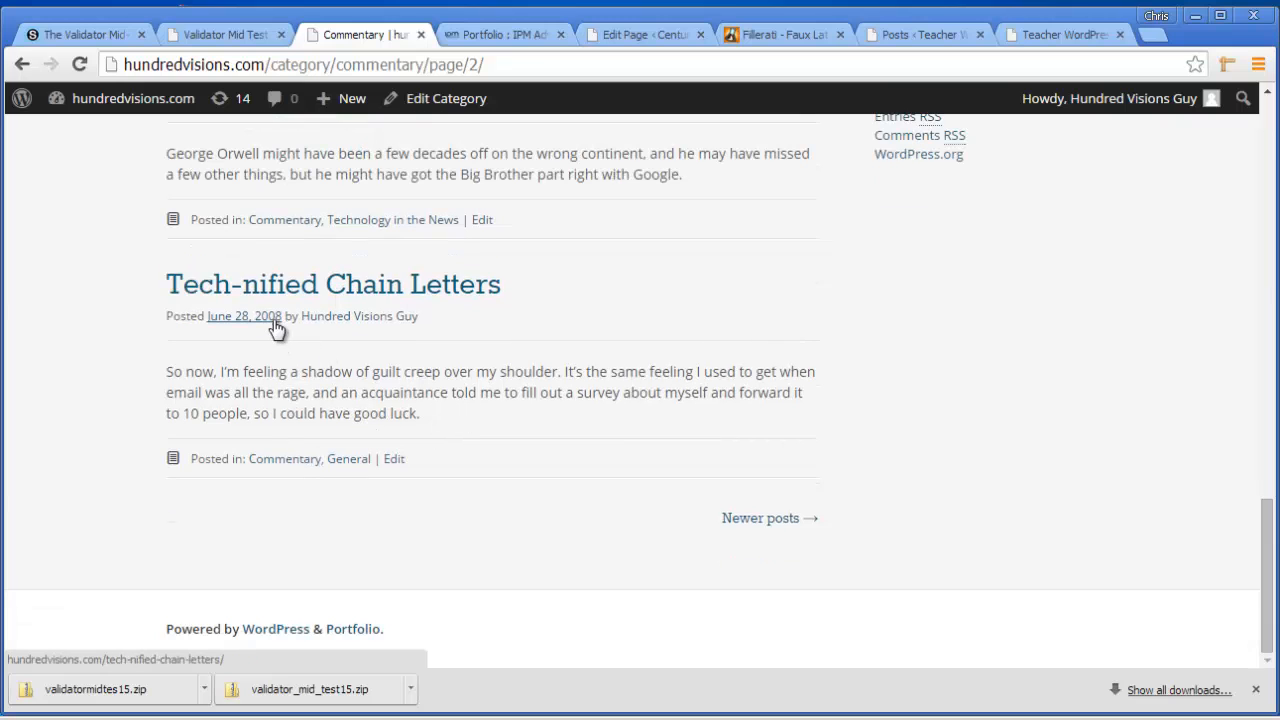
scroll(297, 428, "up", 6)
scroll(297, 428, "up", 10)
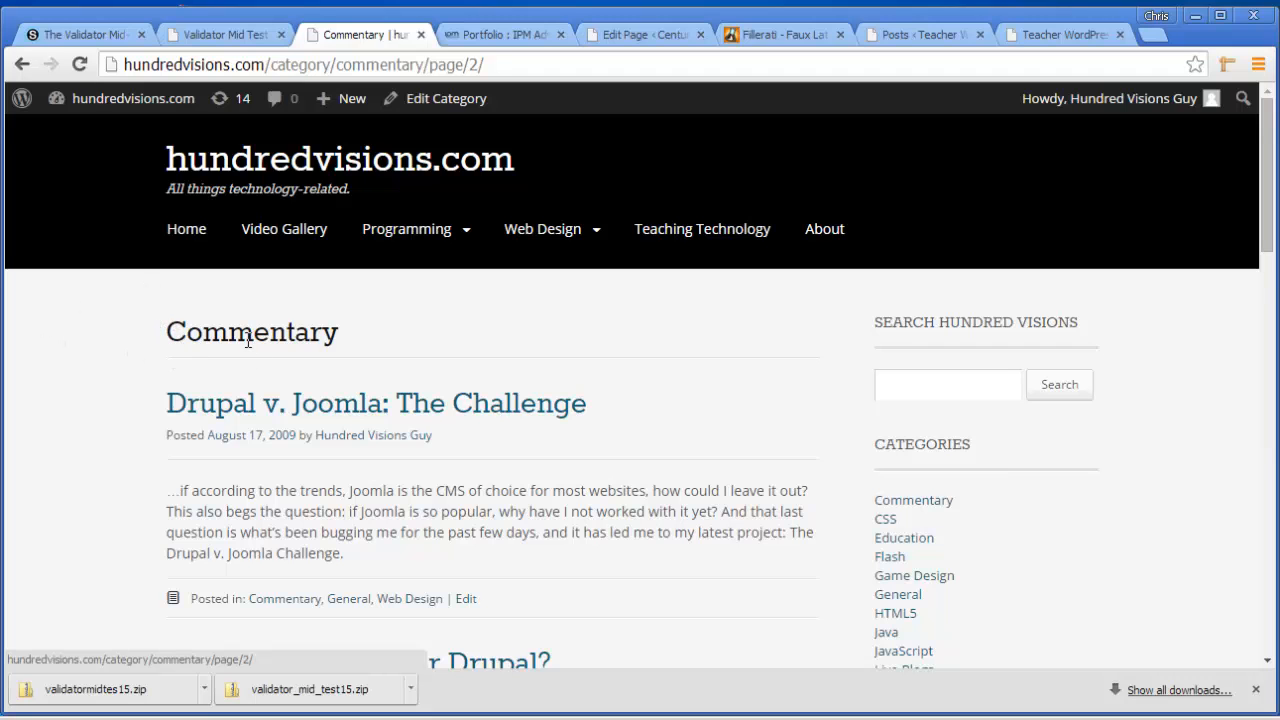
- Find the "Bring Pluto Back" post in the Commentary archive and open it in full to read
scroll(450, 415, "down", 6)
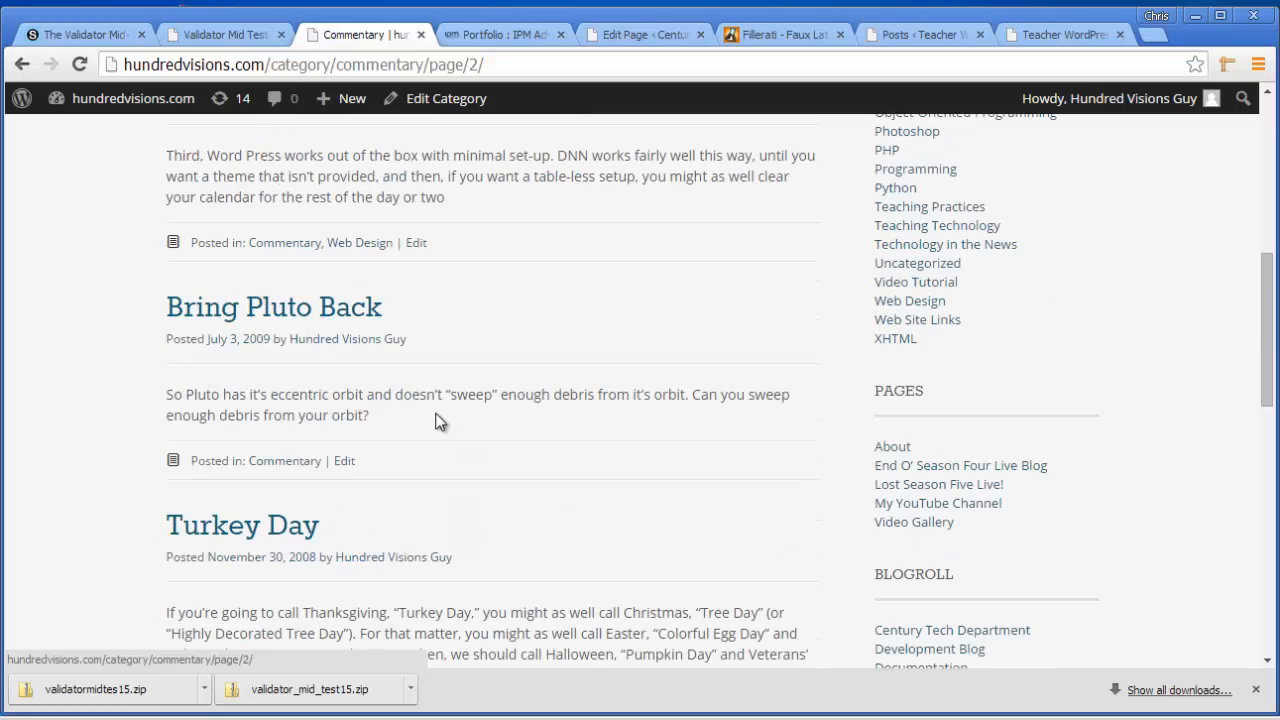
left_click(363, 321)
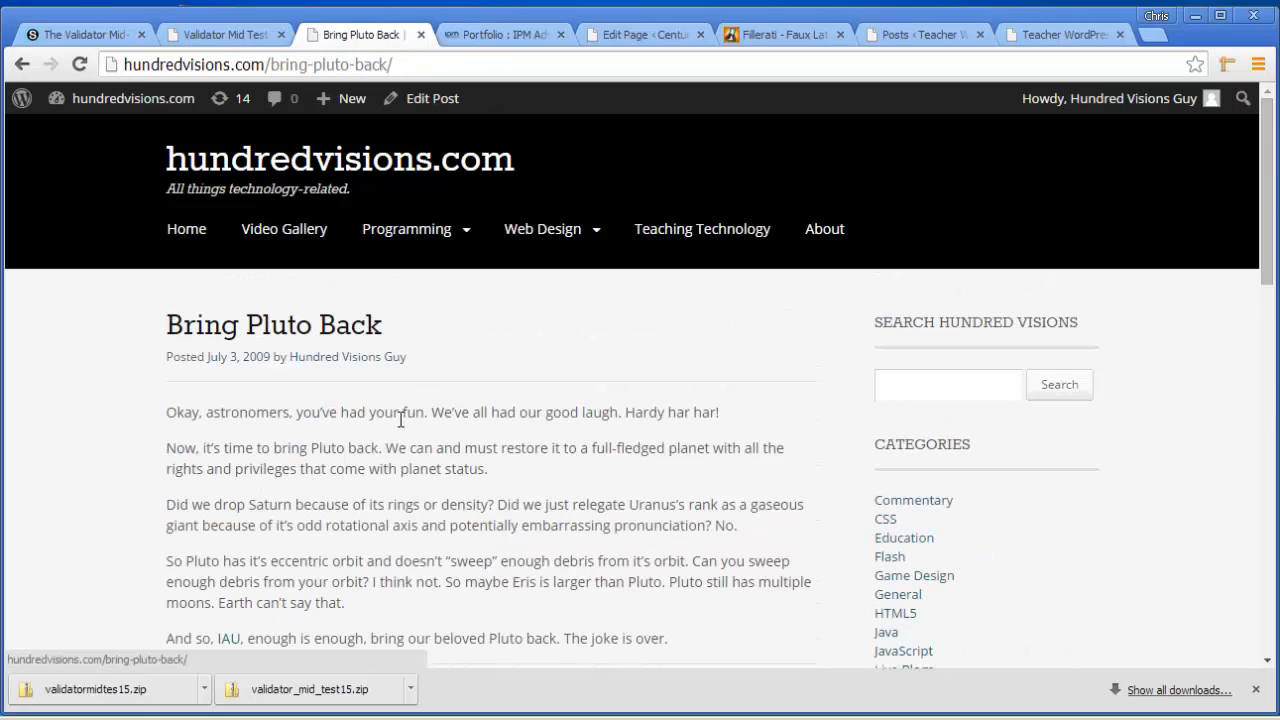
scroll(400, 419, "down", 1)
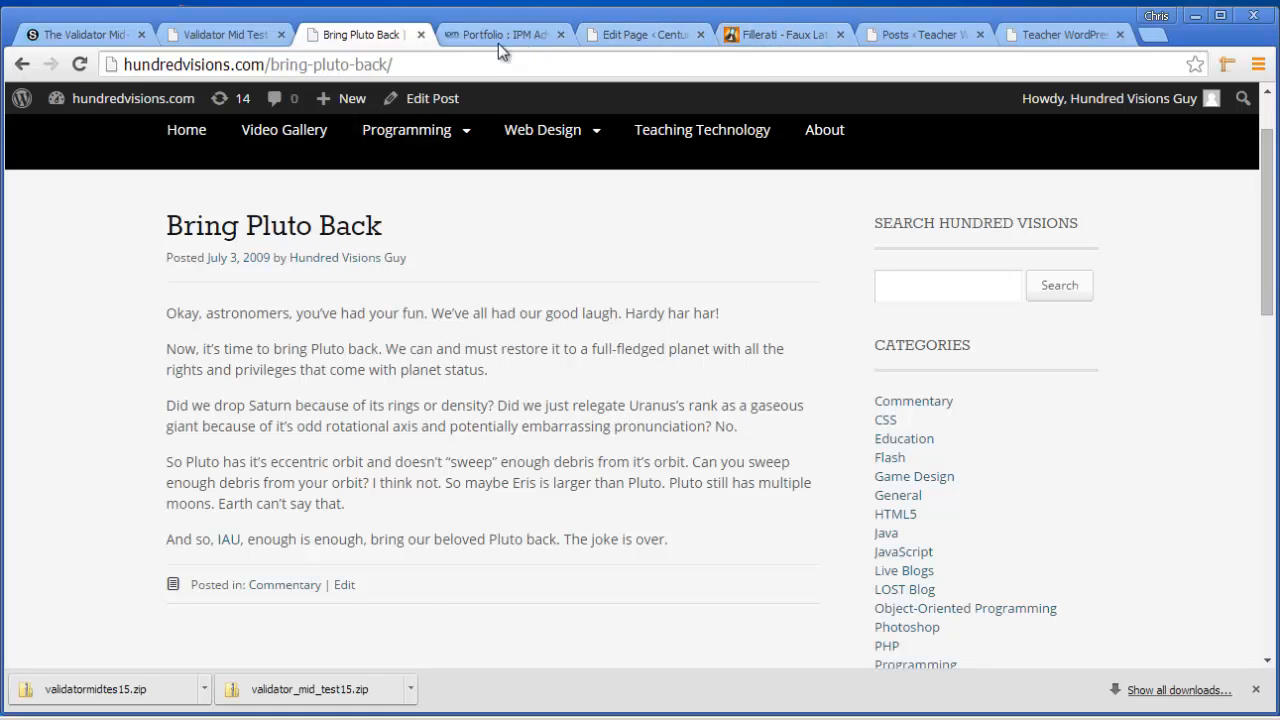
- Open "My 2-Column HTML5 Layout" for editing from the sample site's Posts list, look through its content and settings, and return to the list
left_click(636, 35)
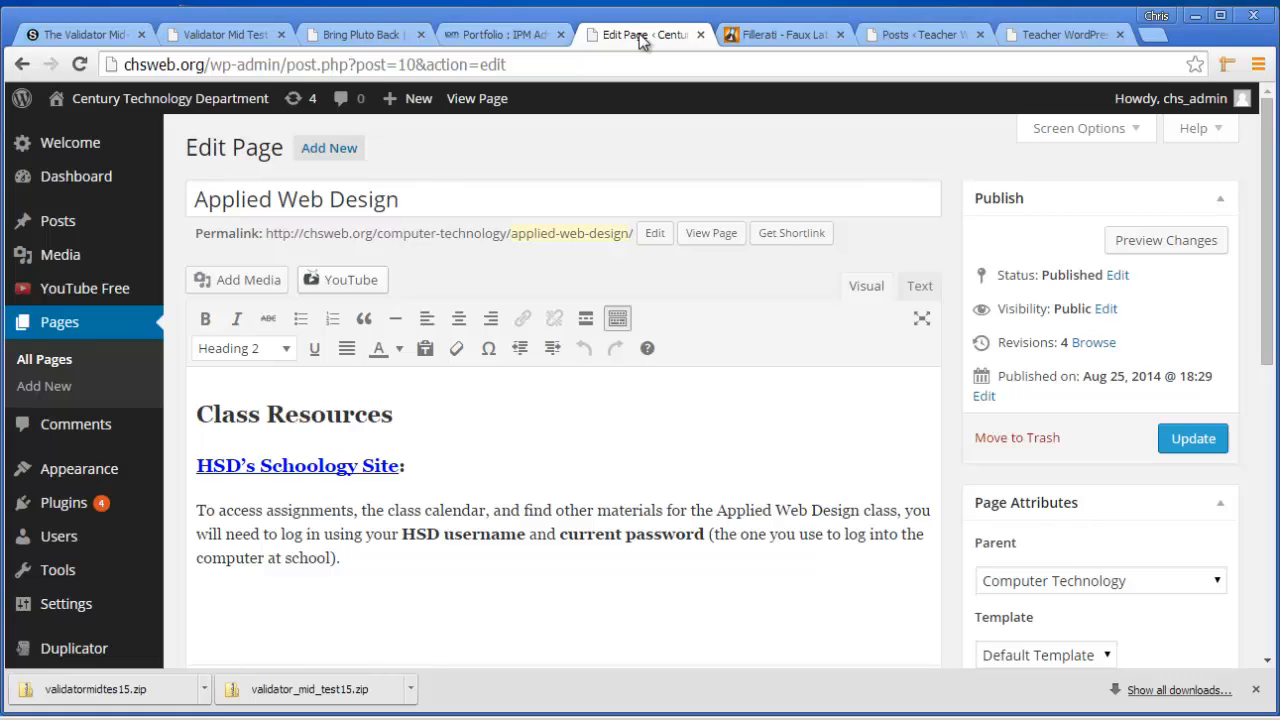
left_click(919, 33)
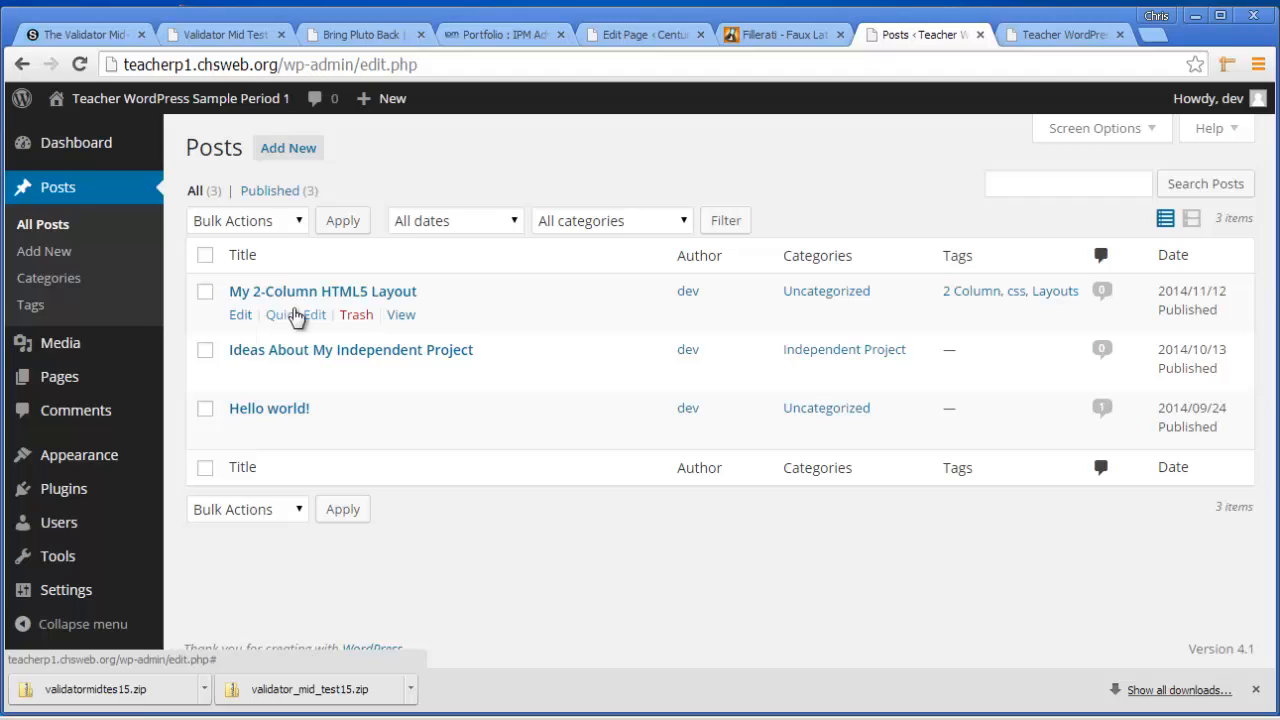
left_click(242, 318)
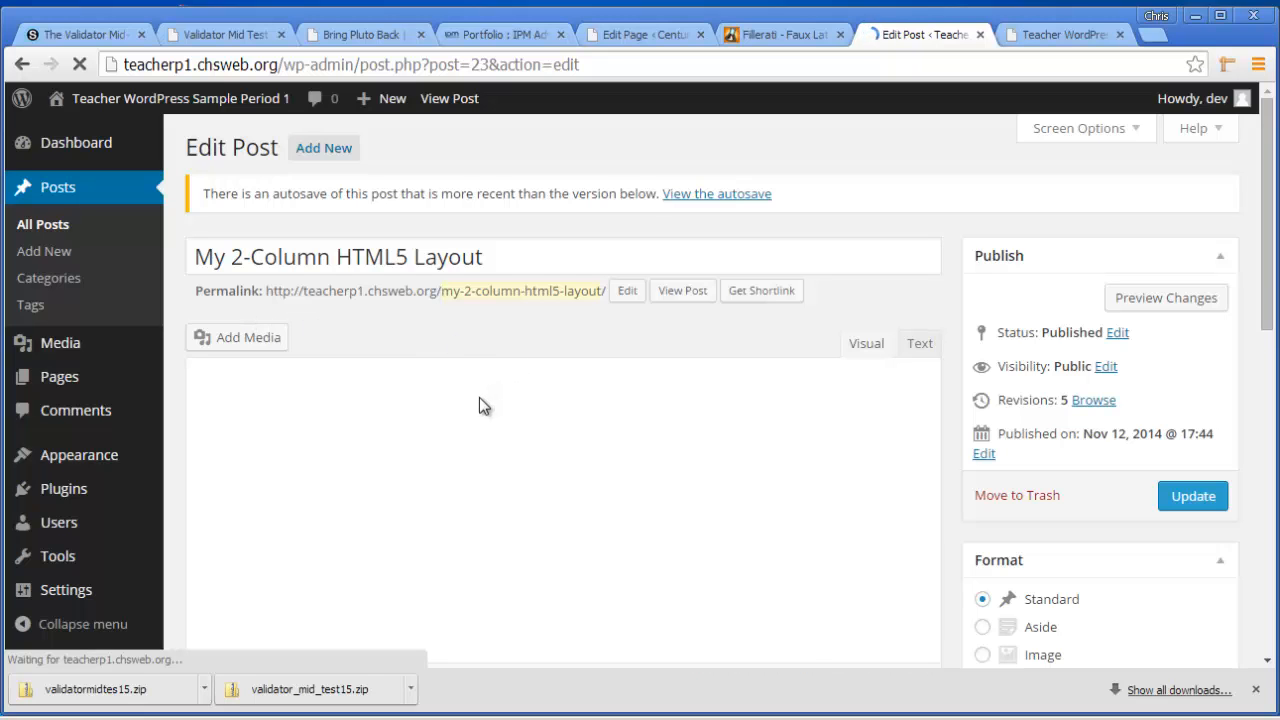
scroll(732, 191, "down", 3)
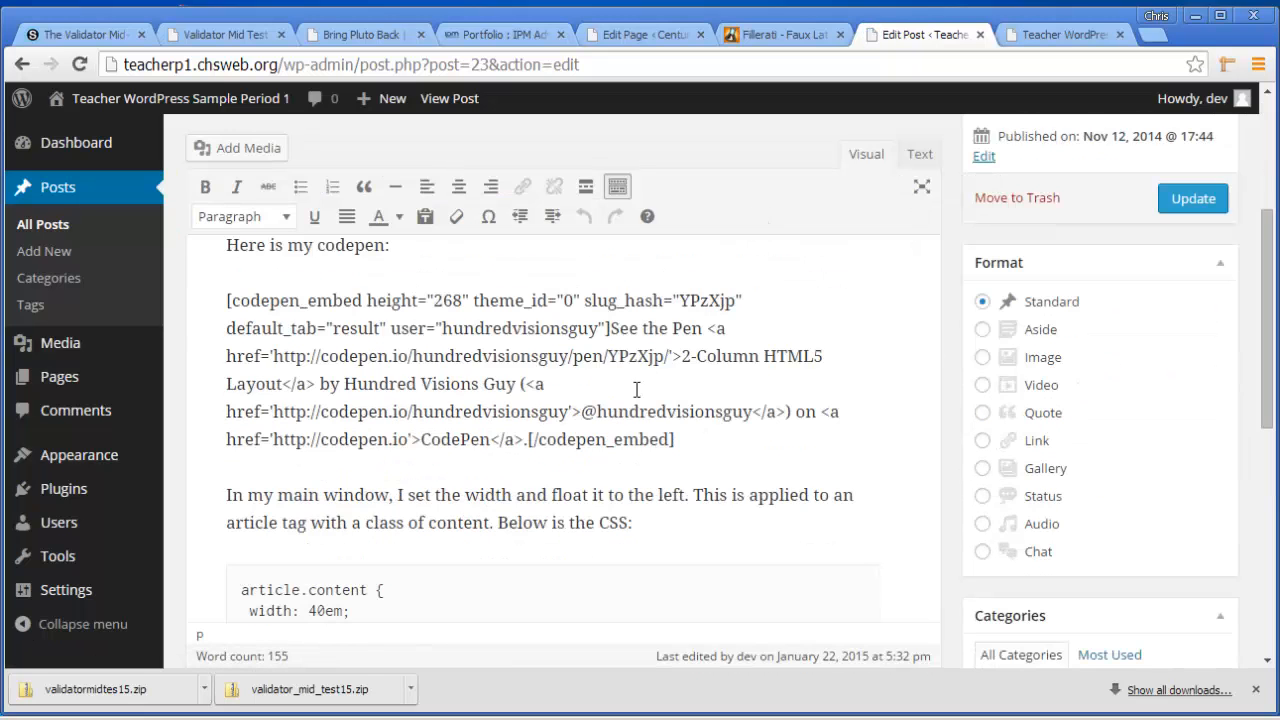
scroll(1114, 523, "down", 5)
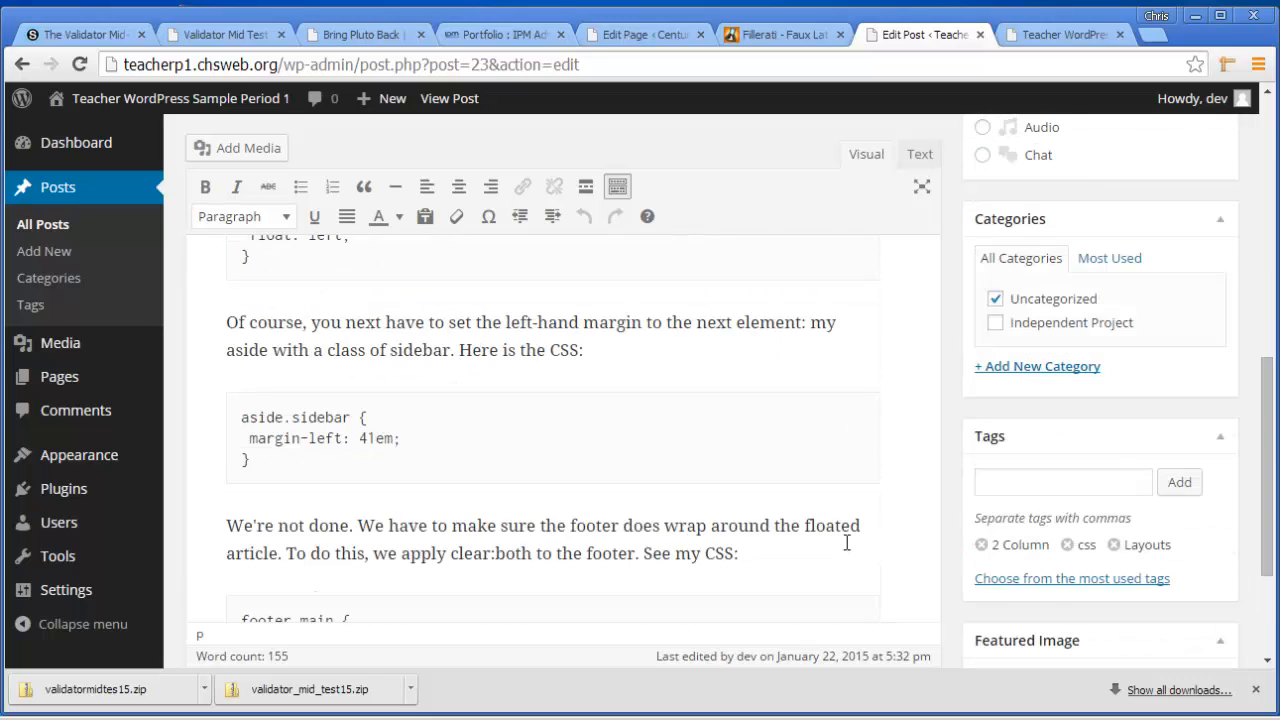
scroll(844, 543, "up", 10)
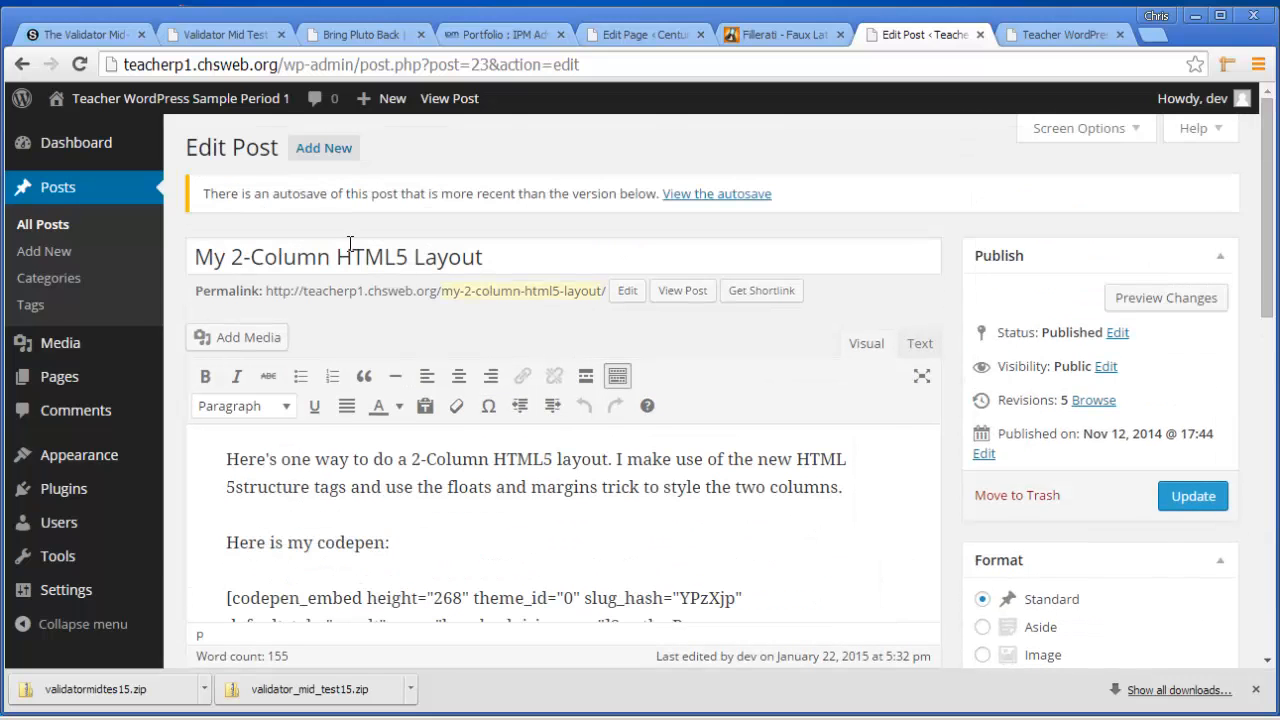
left_click(22, 64)
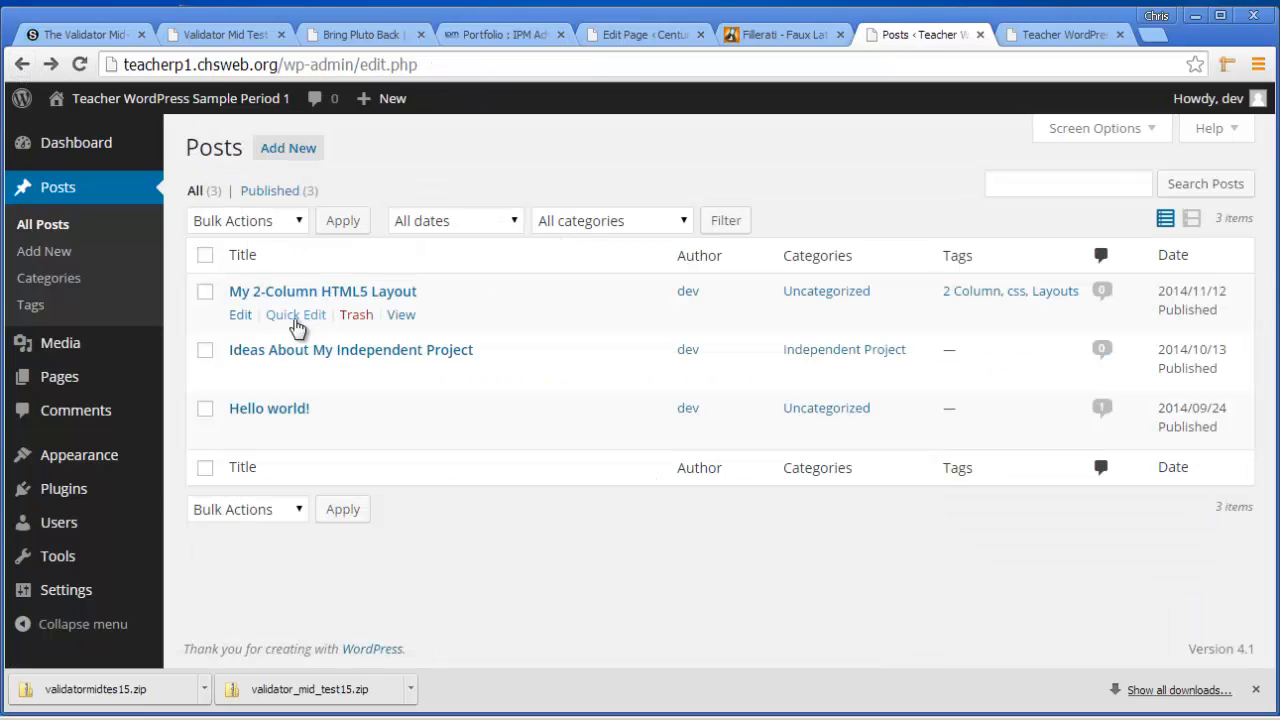
- Open Quick Edit for "My 2-Column HTML5 Layout", examine its title, categories and tags, and leave without saving
left_click(295, 315)
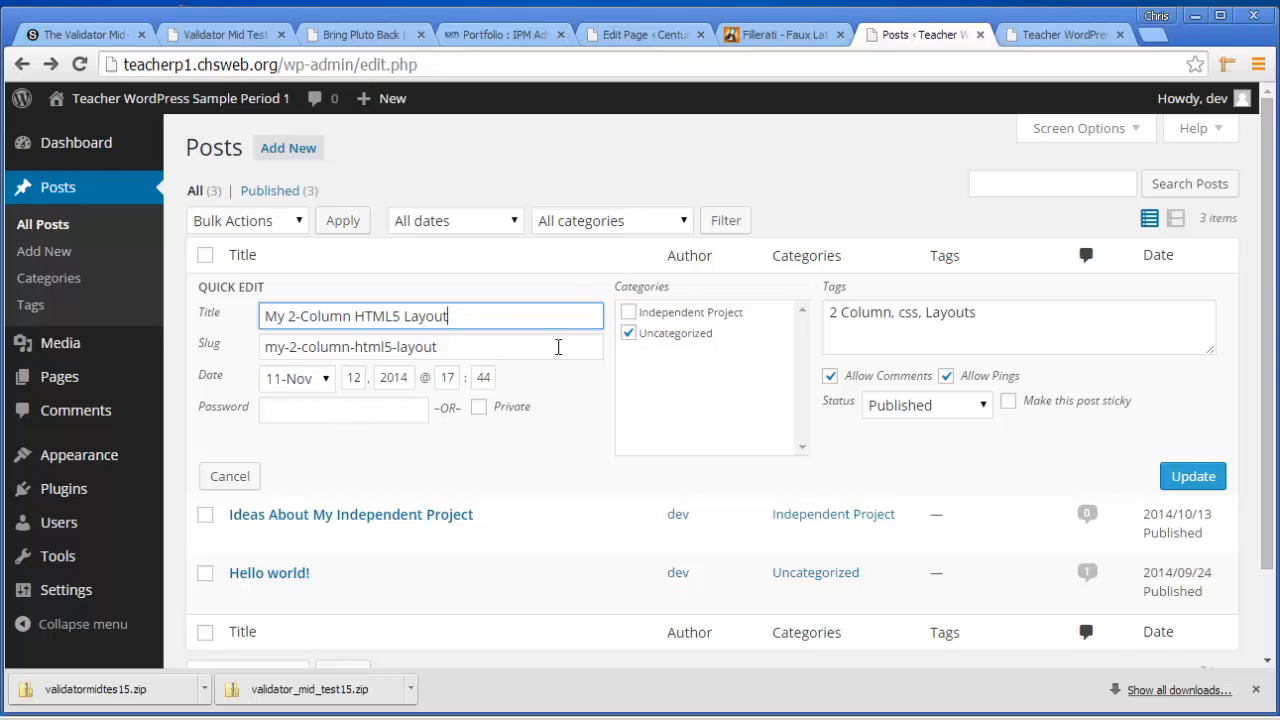
left_click_drag(965, 314, 810, 313)
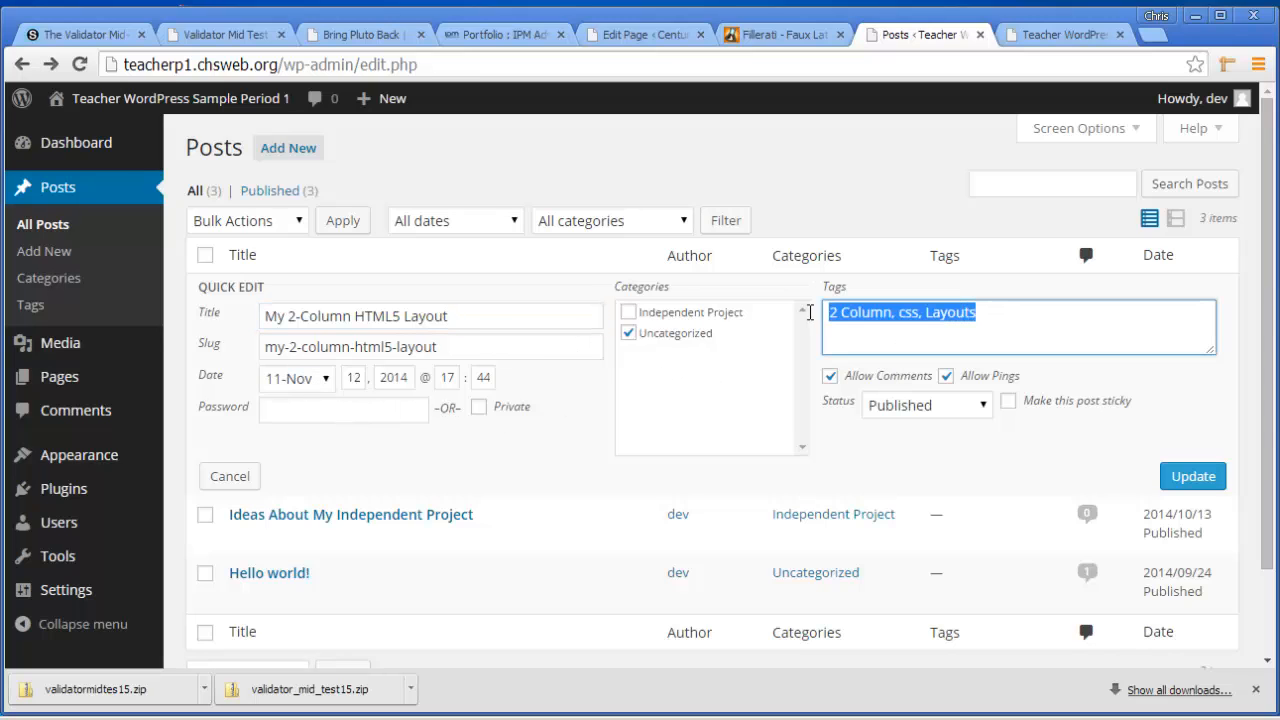
left_click(1001, 312)
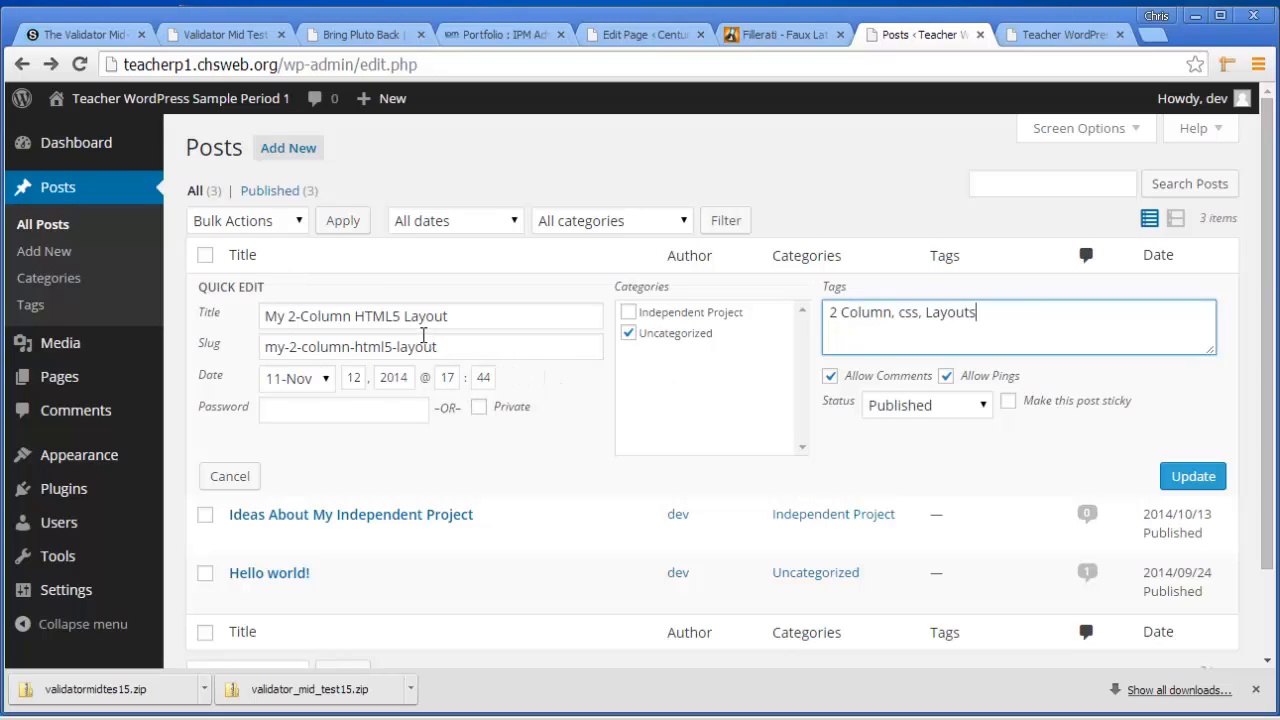
left_click(21, 65)
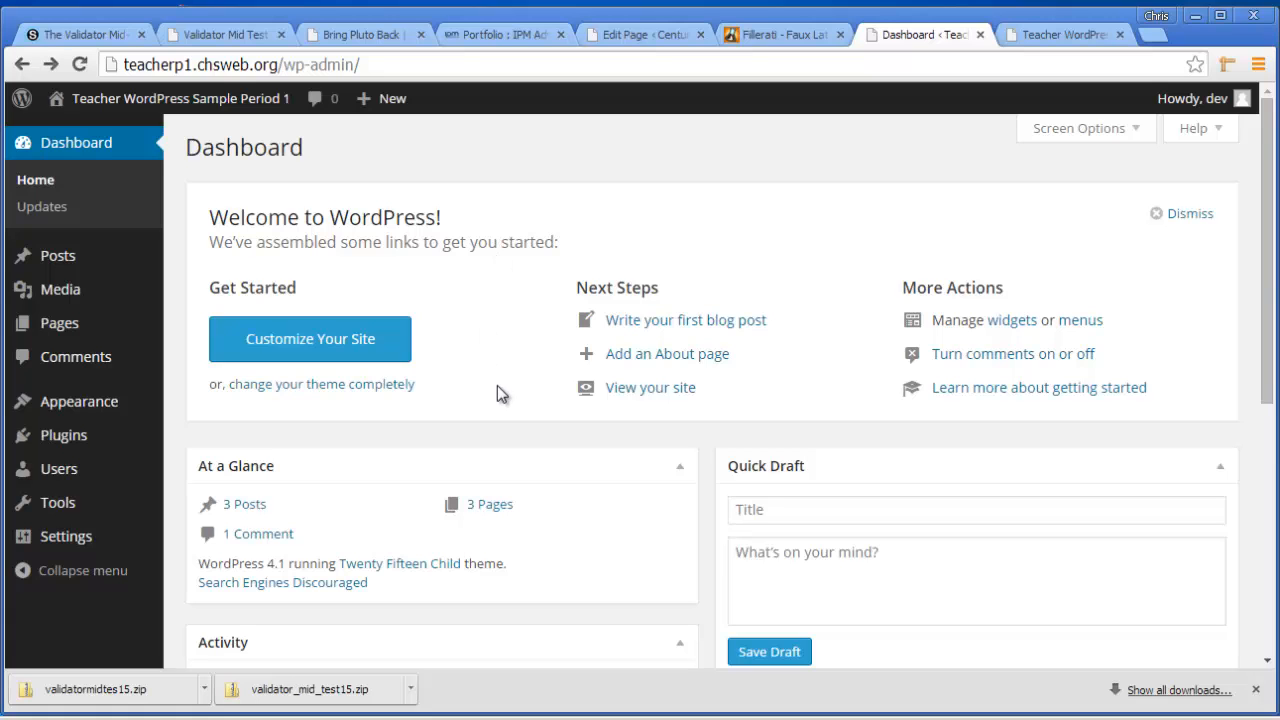
- Go from the Dashboard to the site's posts and open "My 2-Column HTML5 Layout" in the full editor
scroll(489, 407, "down", 2)
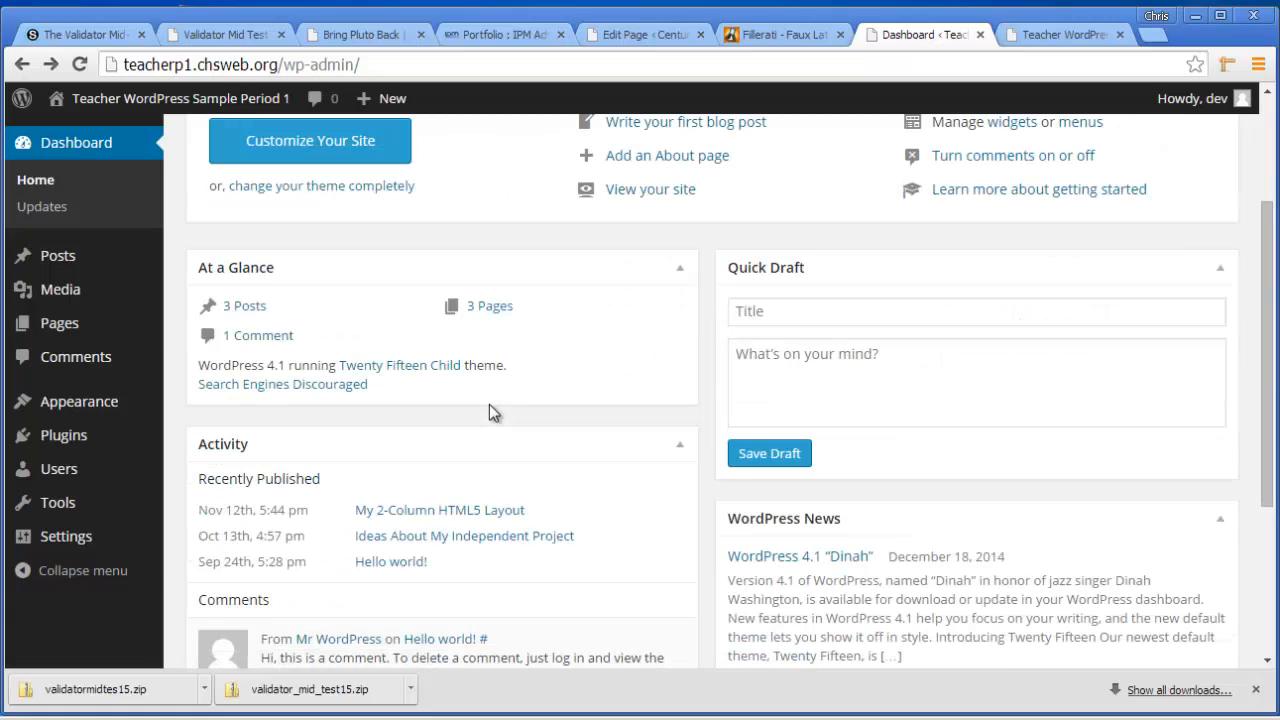
left_click(263, 314)
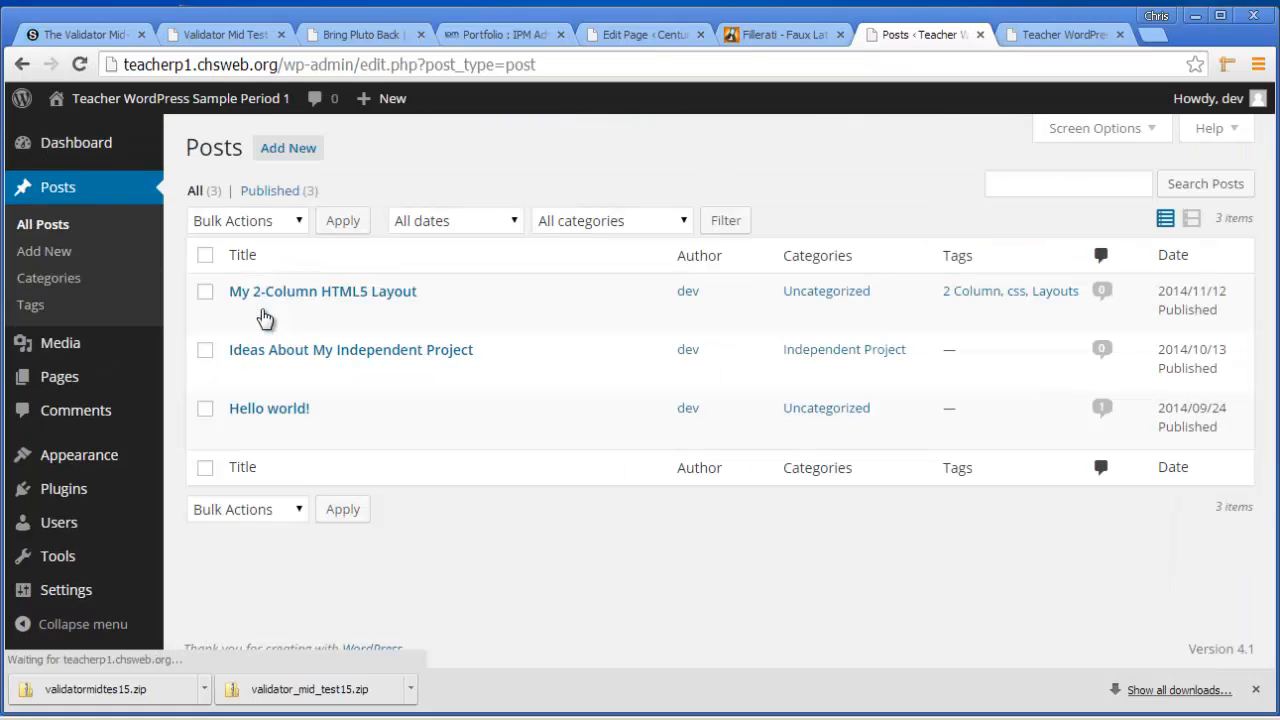
mouse_move(286, 323)
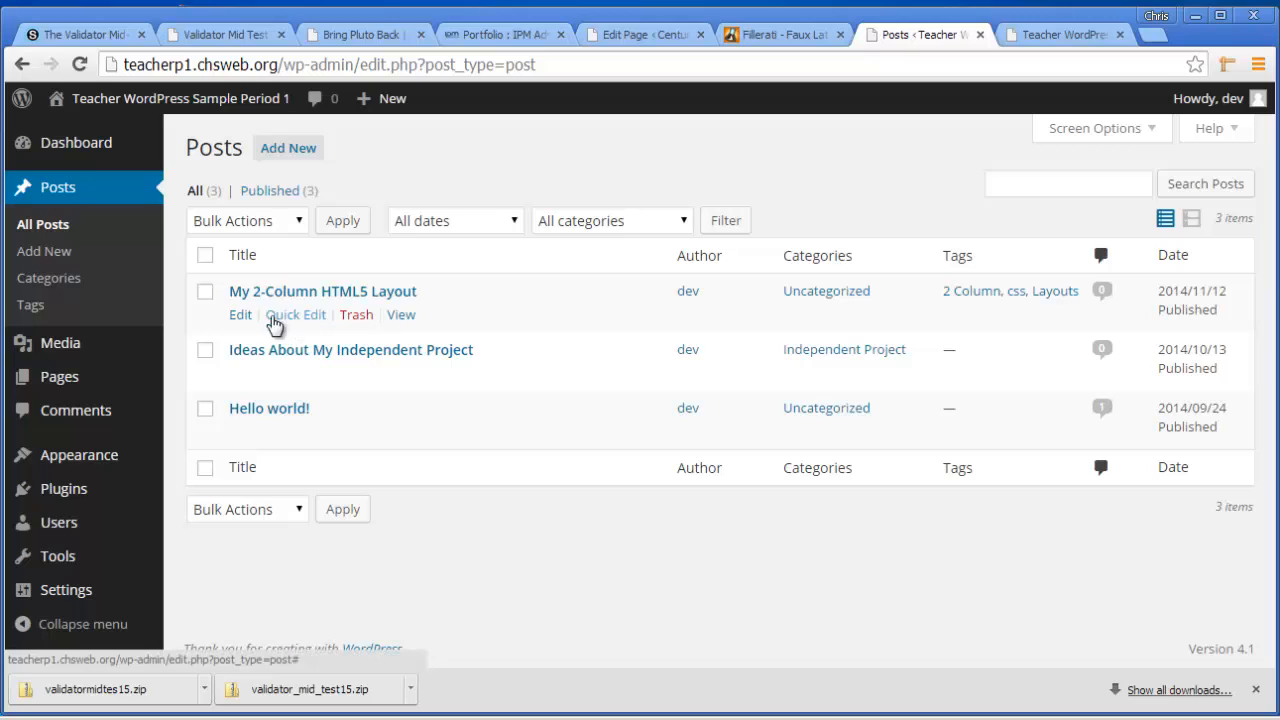
left_click(242, 315)
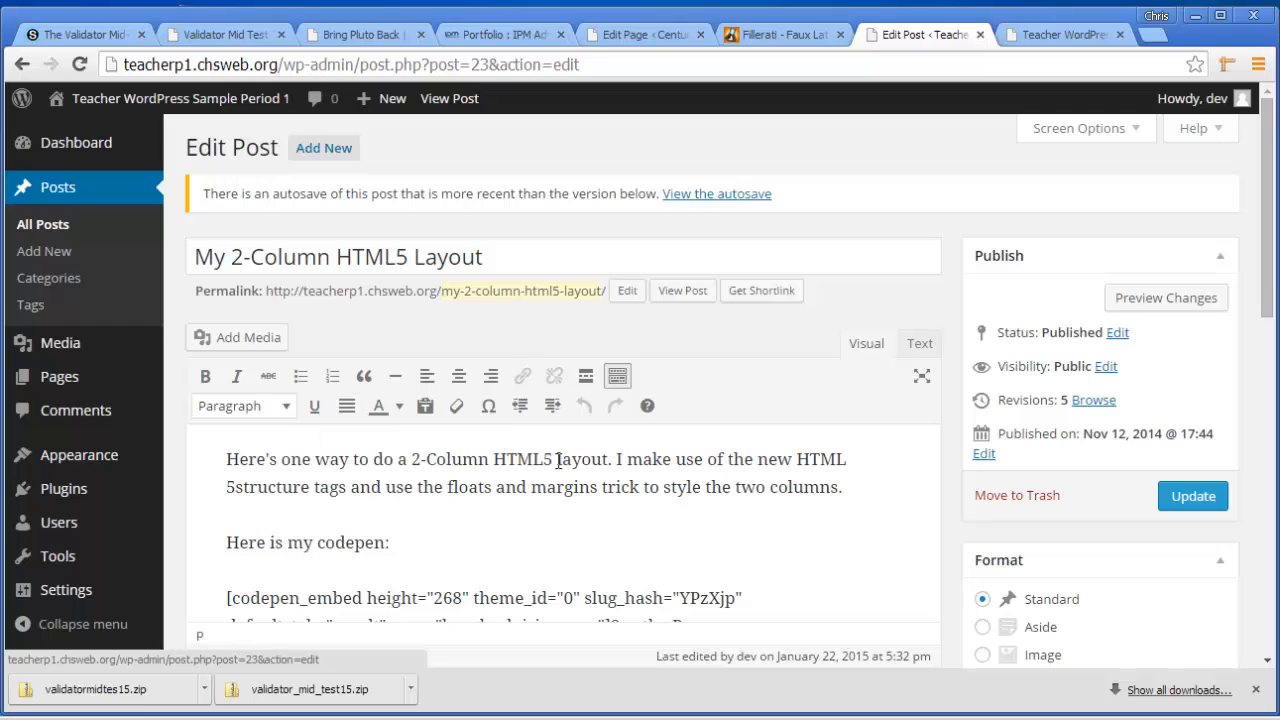
- Review the post's publishing, format, category and tag settings in the editor
scroll(1093, 491, "down", 1)
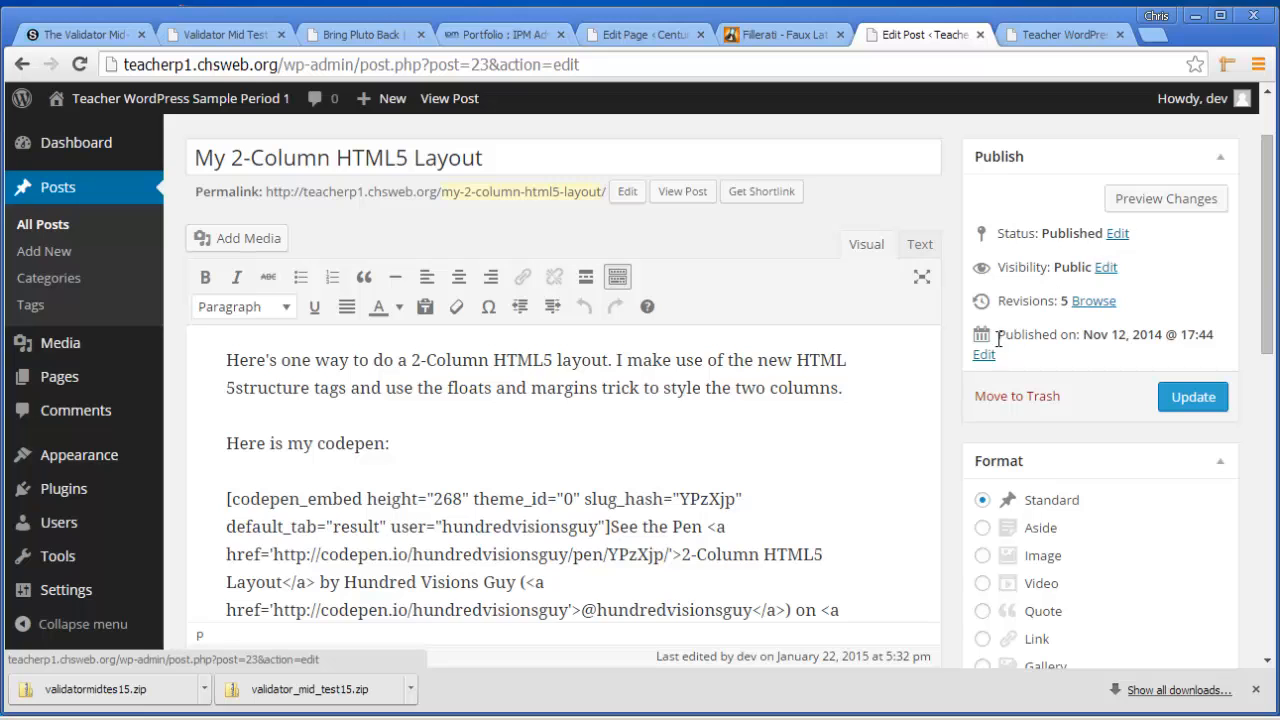
scroll(1116, 413, "down", 2)
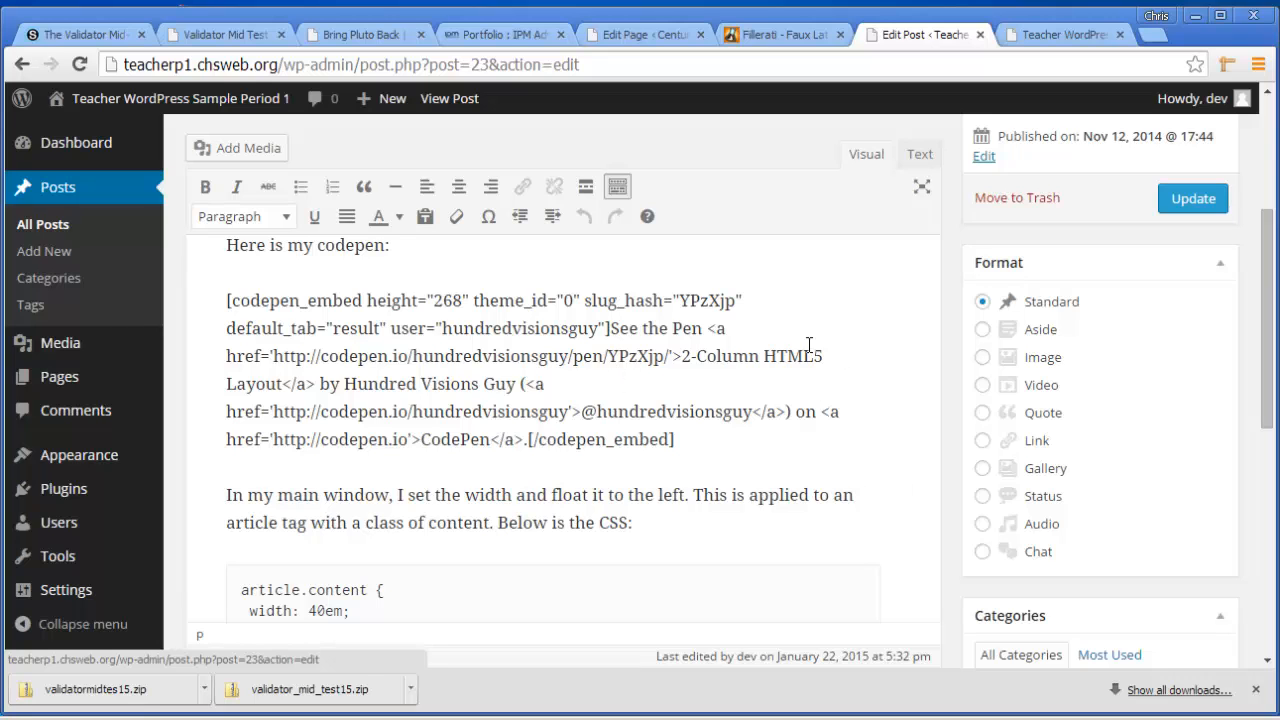
scroll(855, 380, "down", 2)
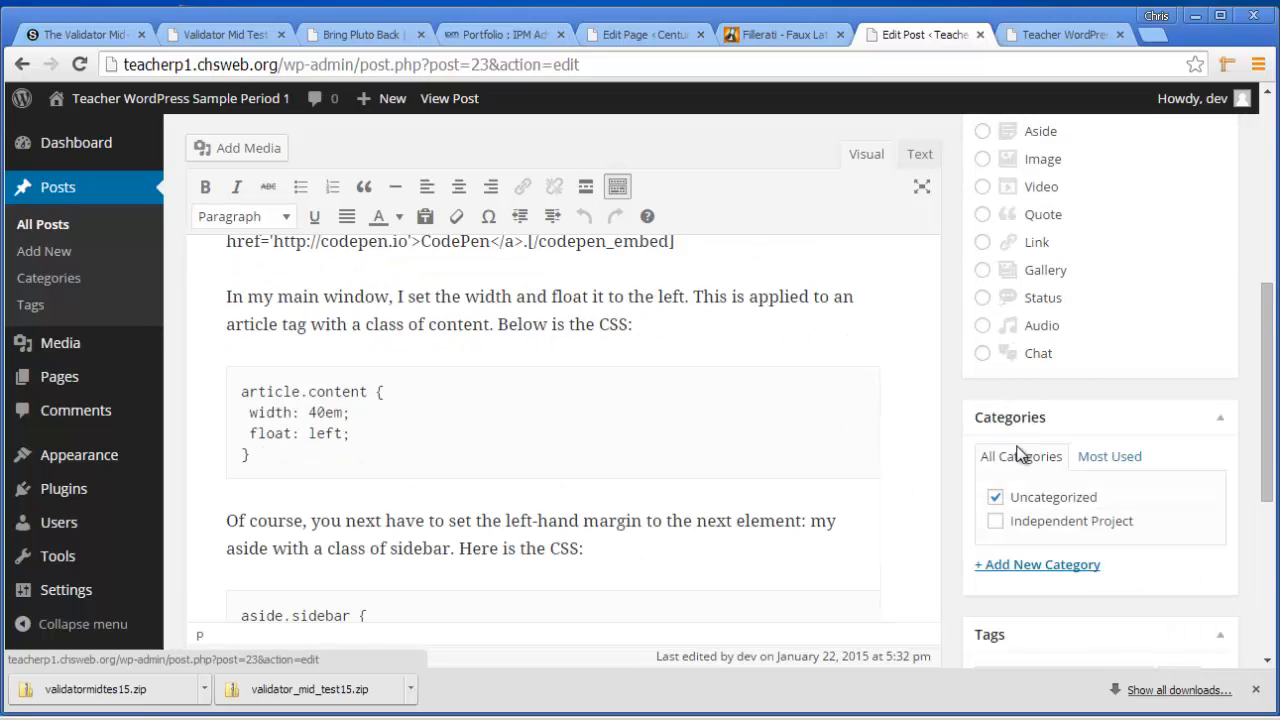
scroll(1017, 455, "down", 1)
scroll(1017, 455, "down", 1)
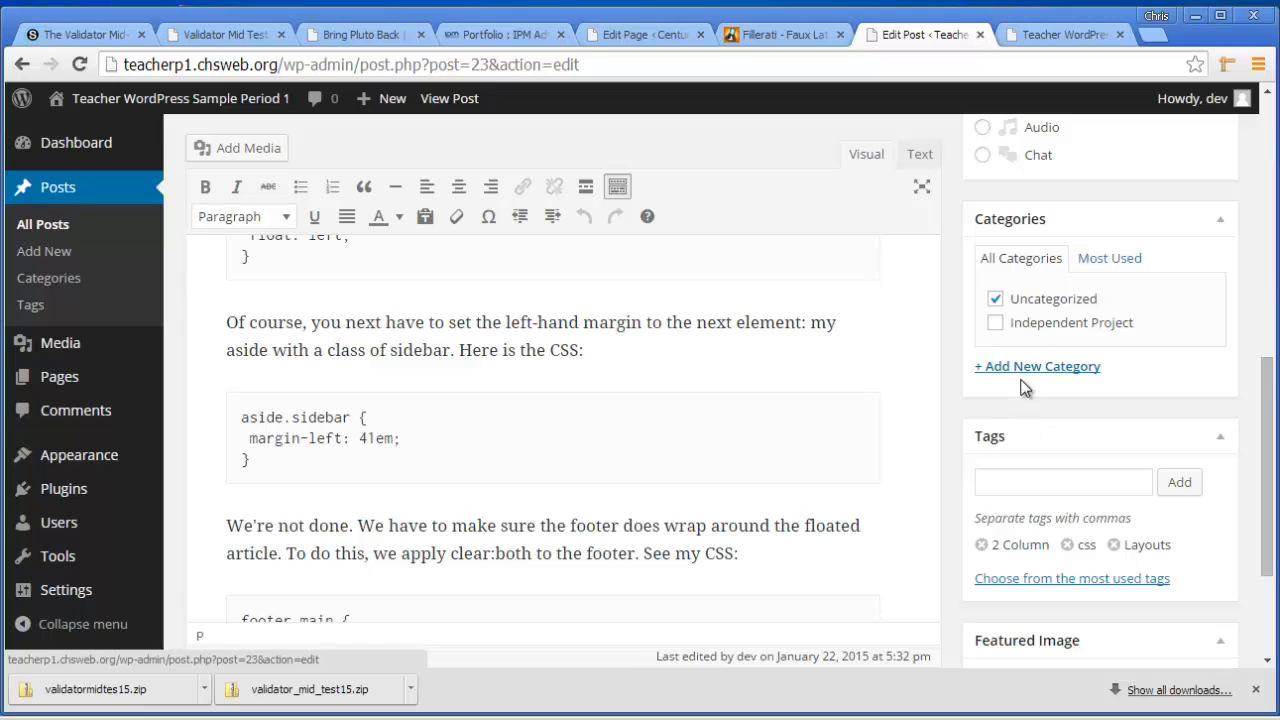
left_click(1055, 482)
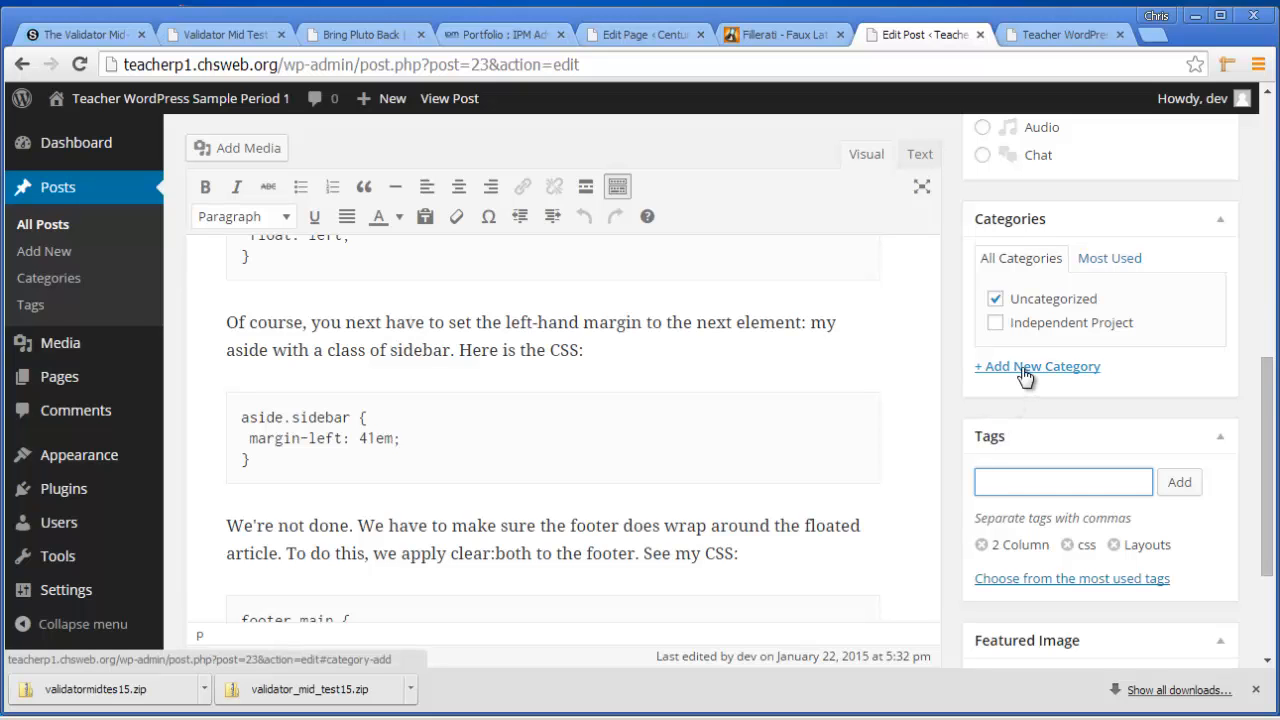
scroll(803, 406, "up", 8)
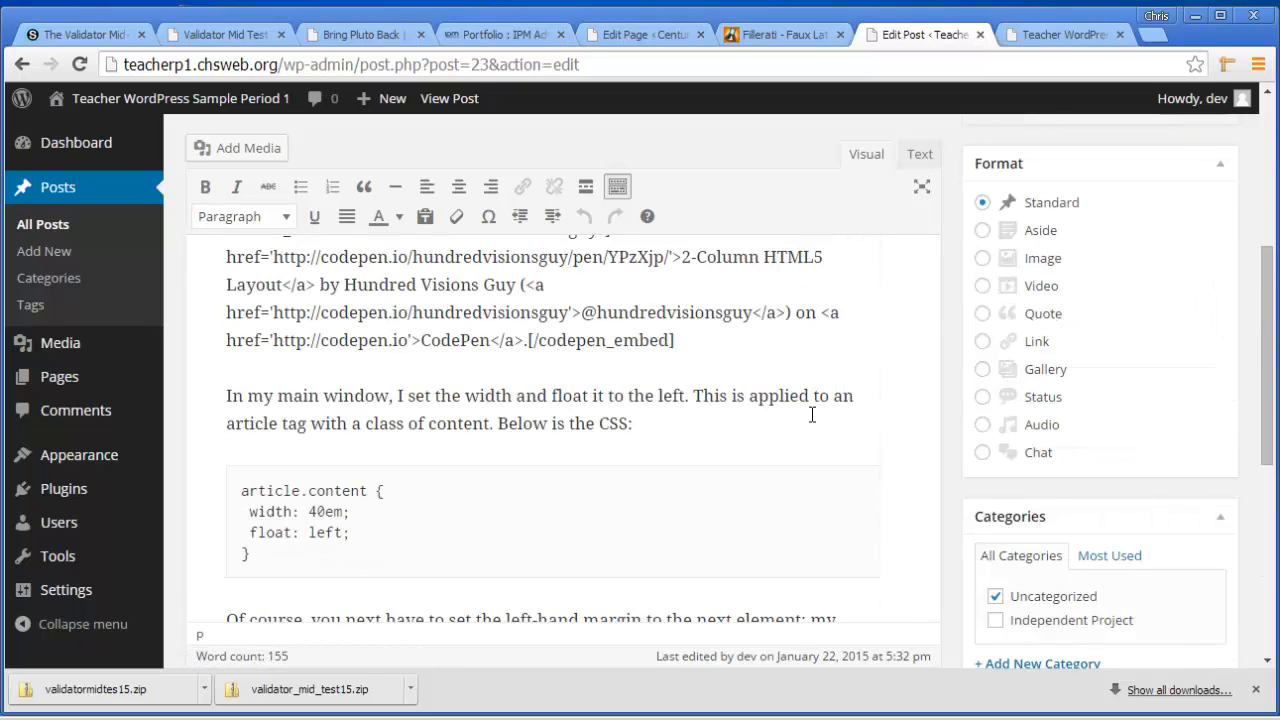
- Add a new category named "Layouts" to the post
scroll(1217, 509, "down", 7)
left_click(1027, 370)
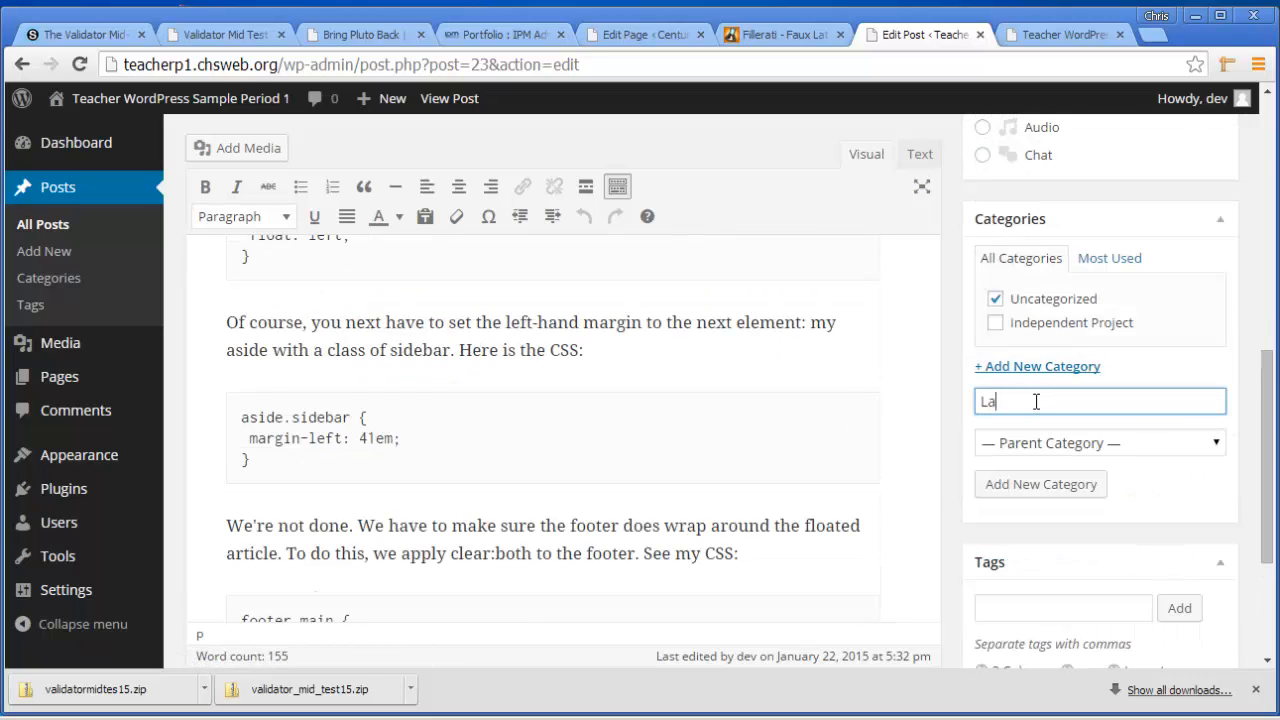
left_click(1037, 486)
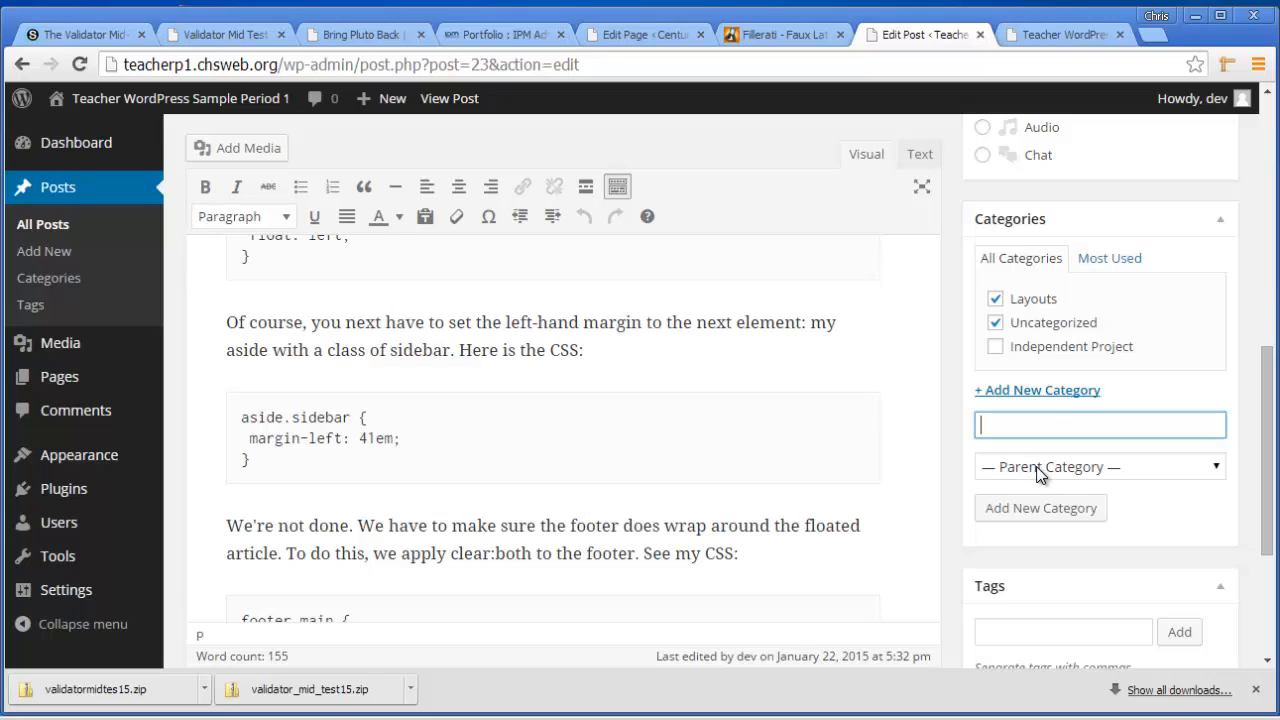
- Add another new top-level category named "CSS" to the post
left_click(1058, 518)
type("CSS")
left_click(1037, 514)
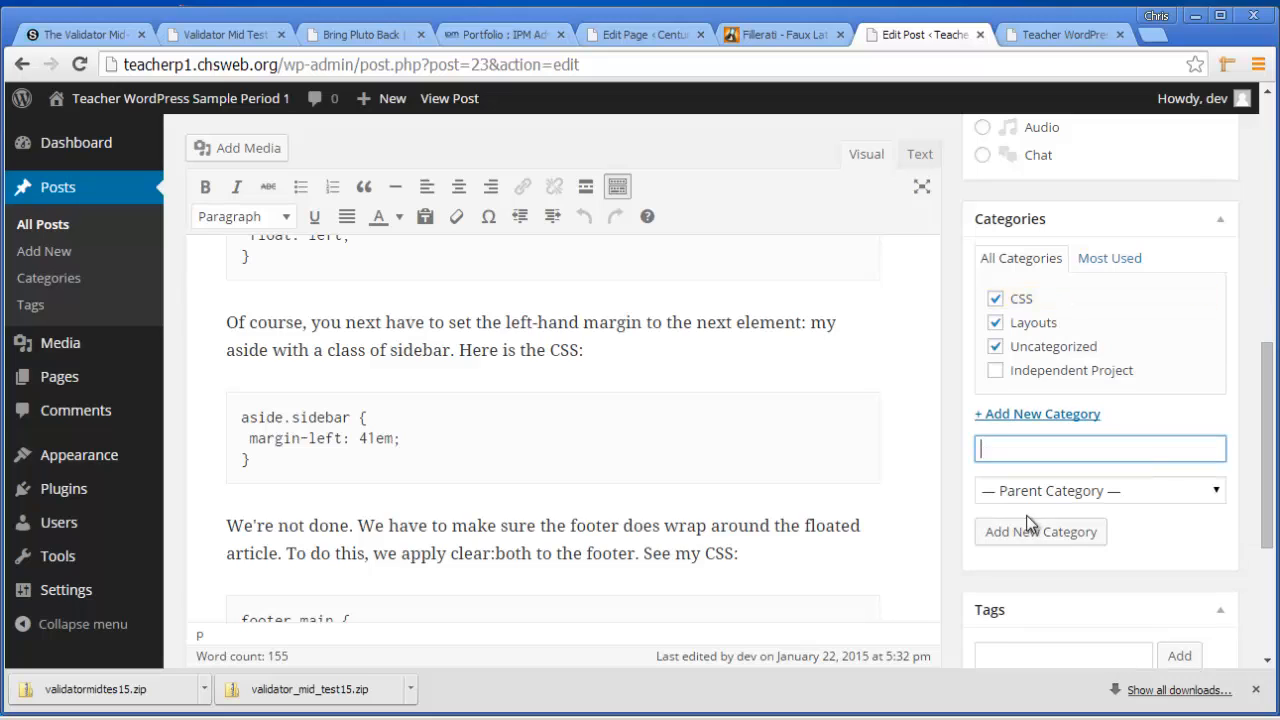
- Add a new category named "CSS3" to the post, with "CSS" as its parent category
type("CSS3")
left_click(1215, 491)
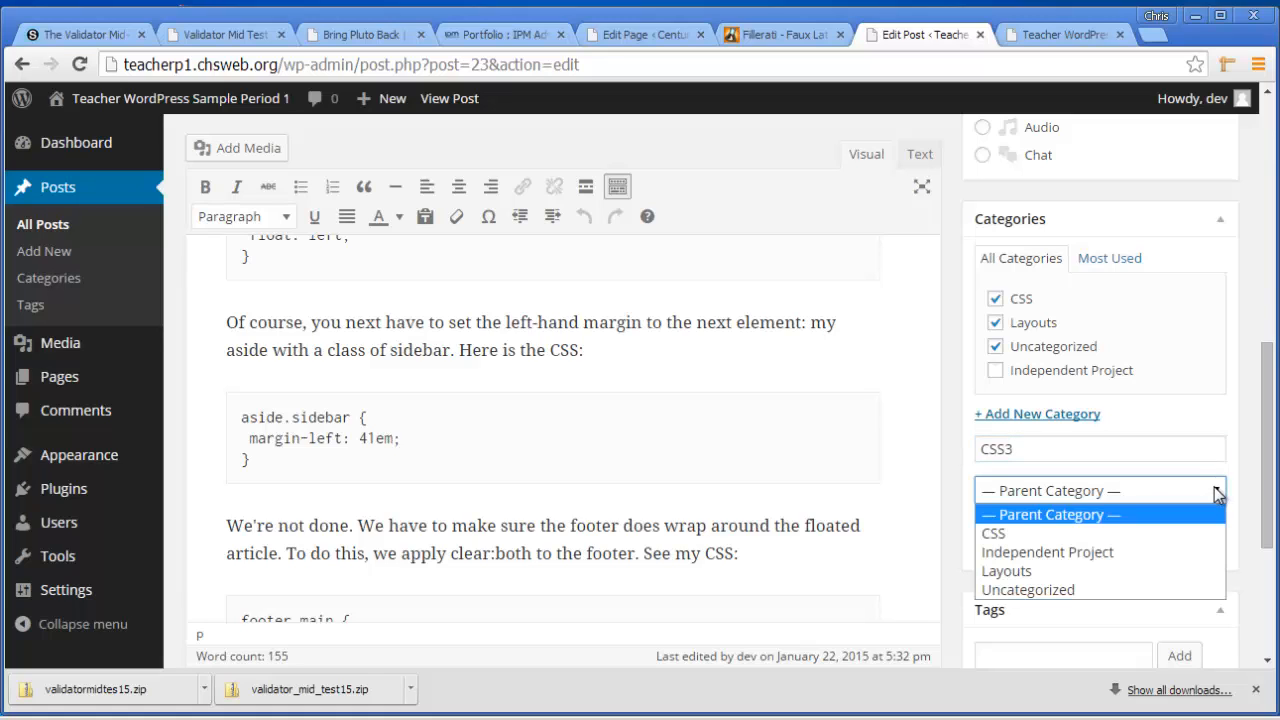
left_click(997, 533)
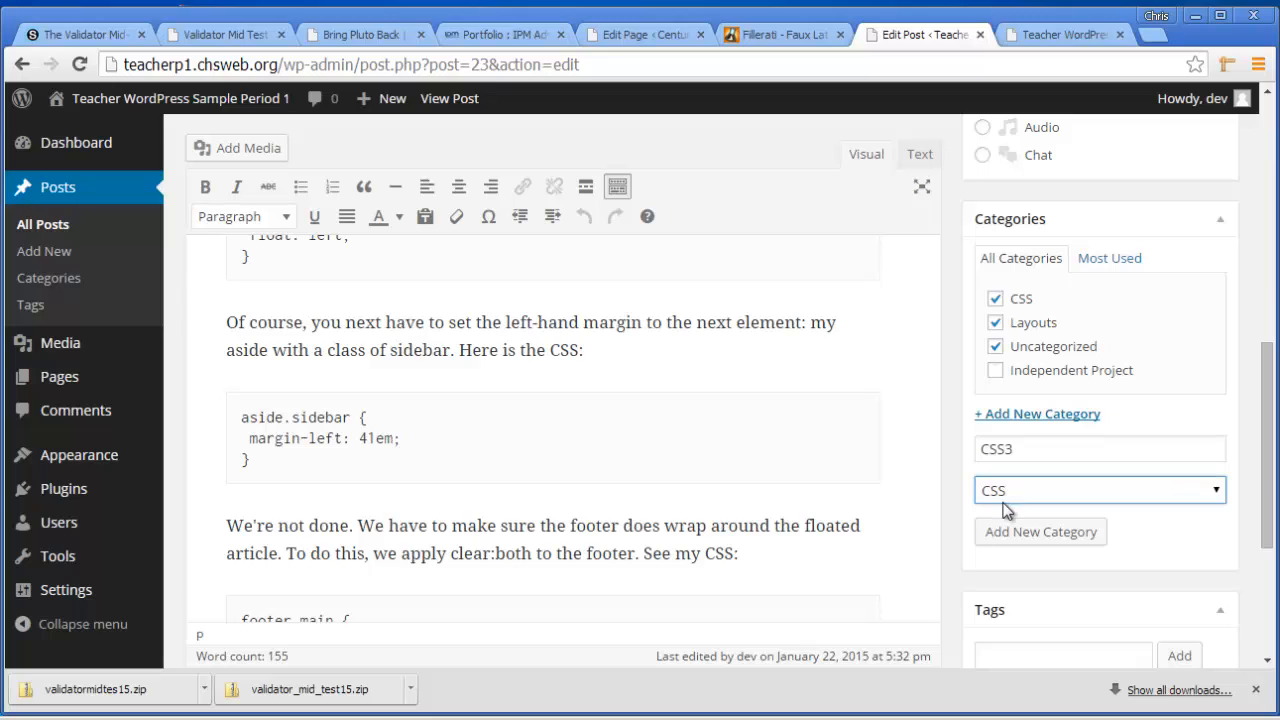
left_click(1008, 531)
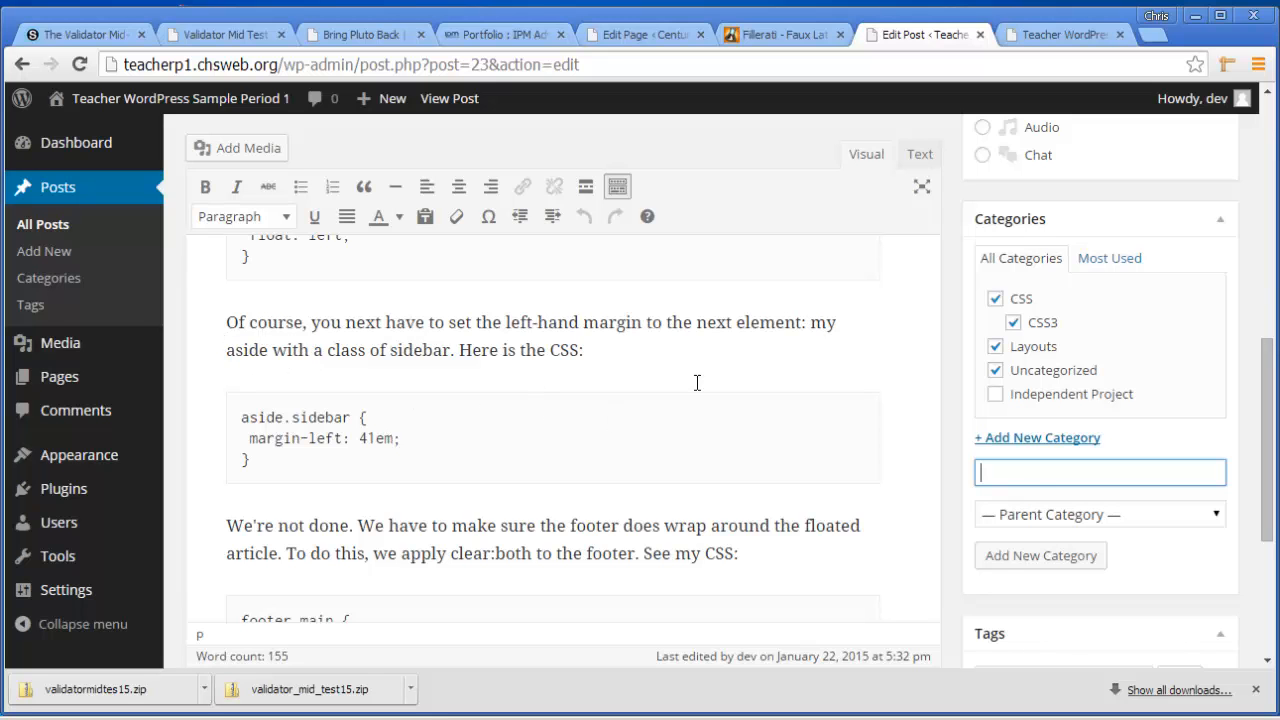
- Update the published "My 2-Column HTML5 Layout" post to save its new categories
scroll(814, 393, "up", 4)
scroll(843, 393, "up", 3)
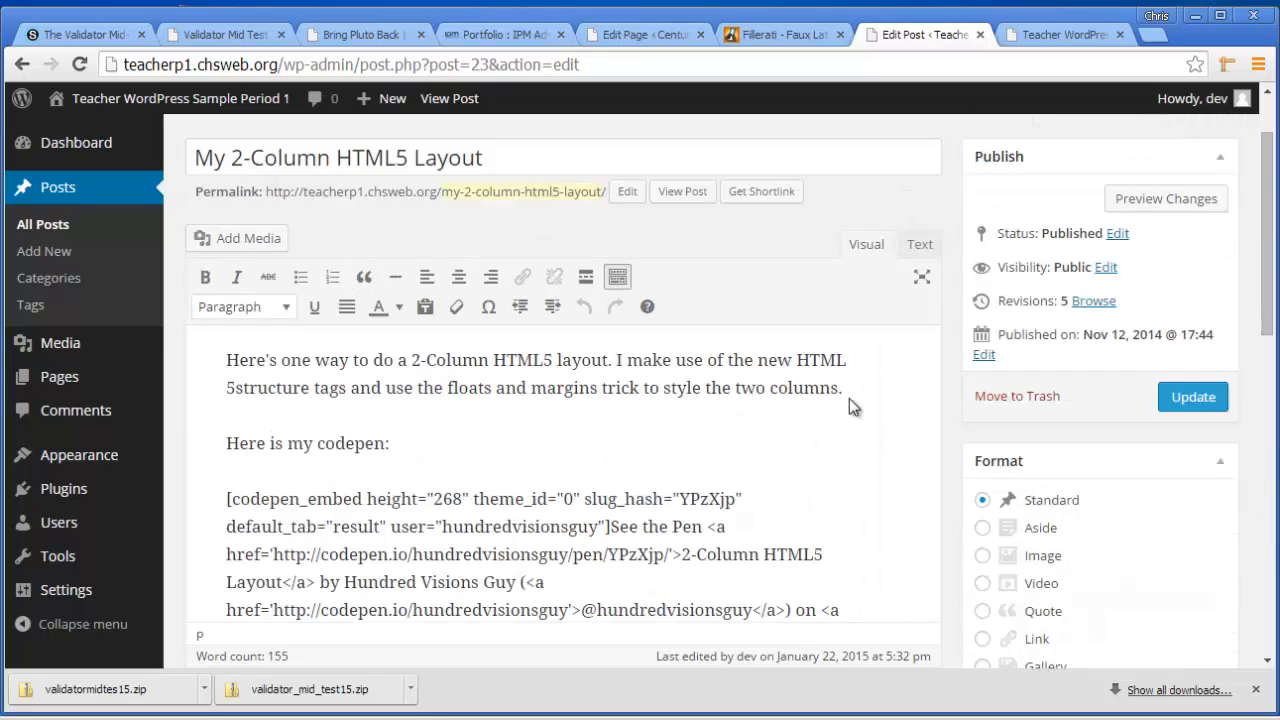
left_click(1193, 497)
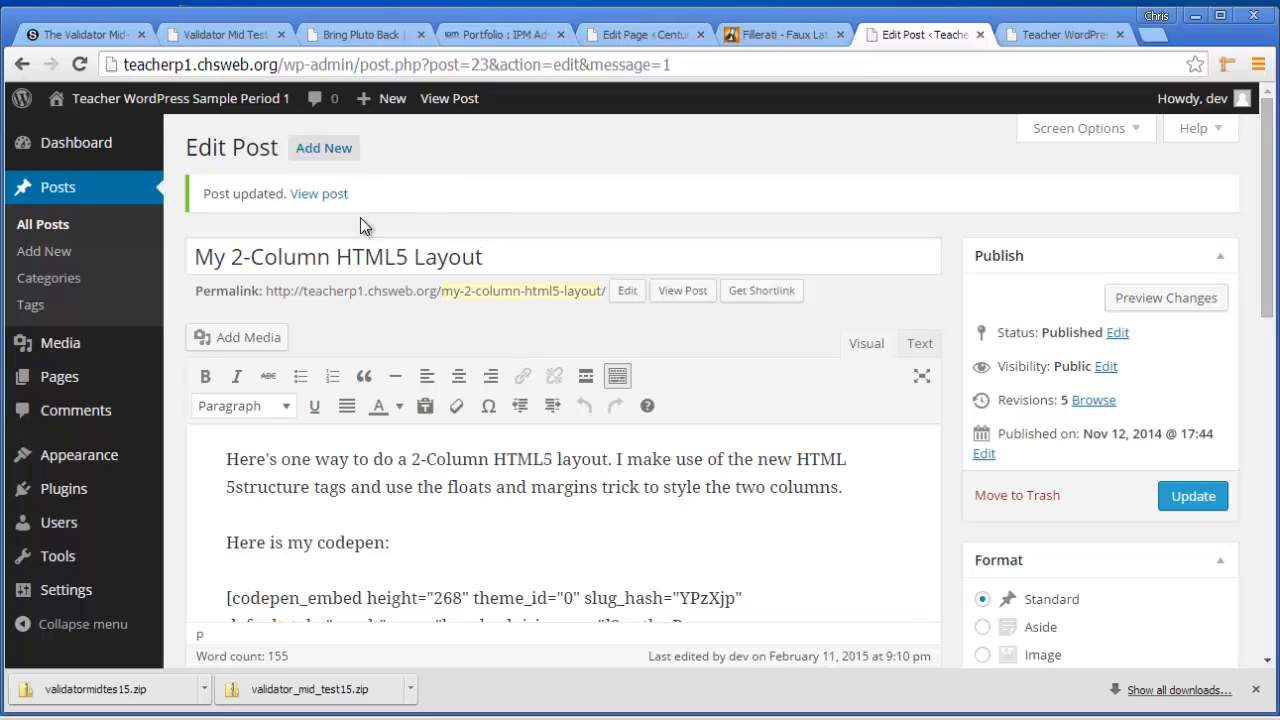
- Visit the Teacher WordPress Sample Period 1 site's front page and open its menu management screen
mouse_move(77, 474)
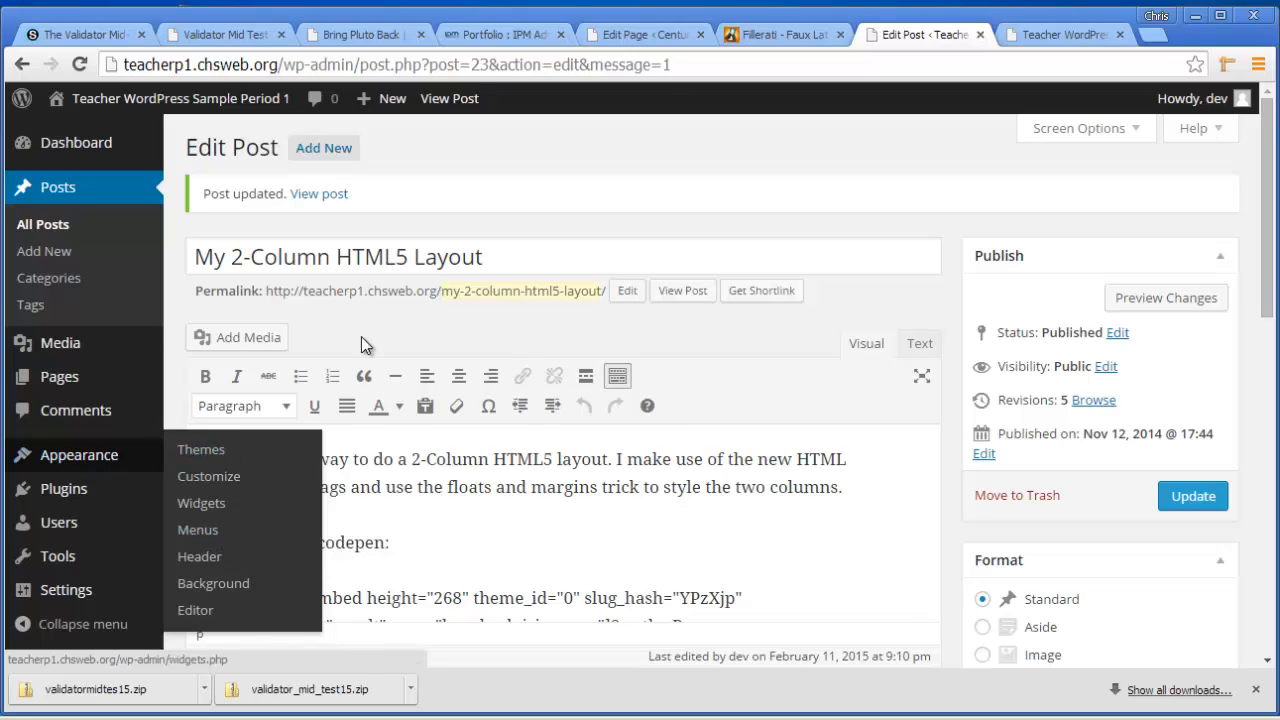
mouse_move(234, 102)
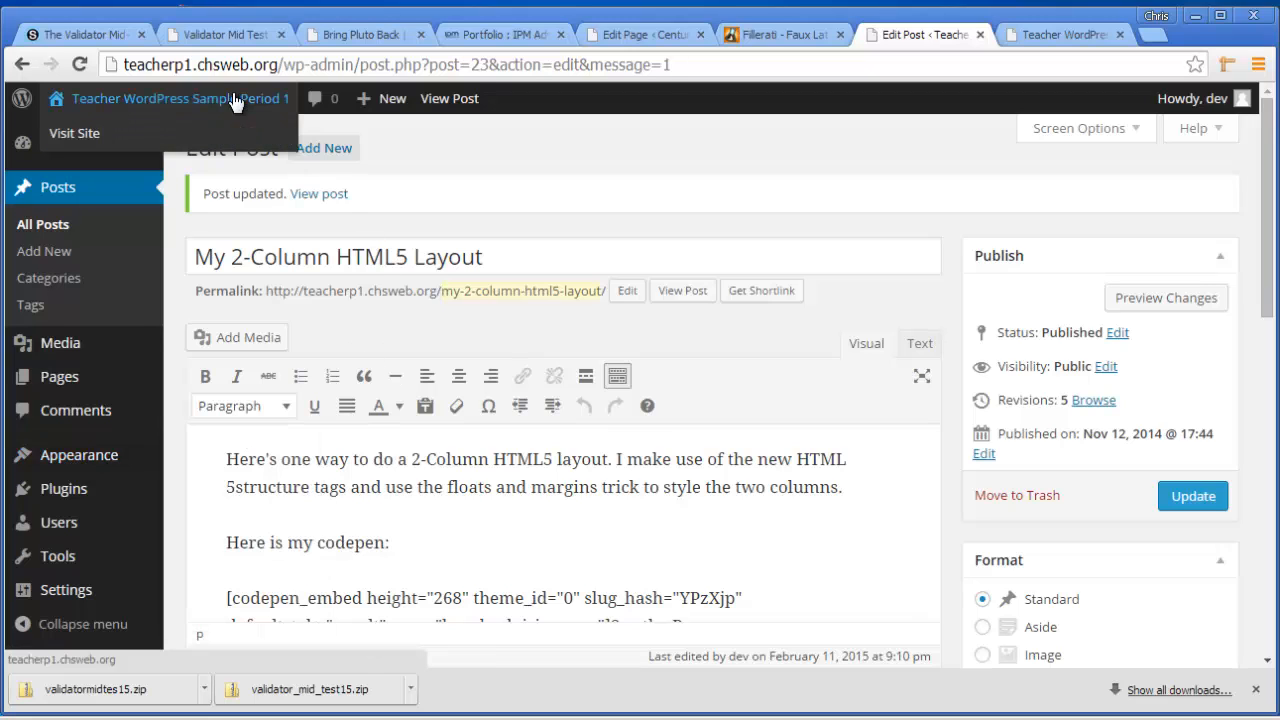
left_click(92, 100)
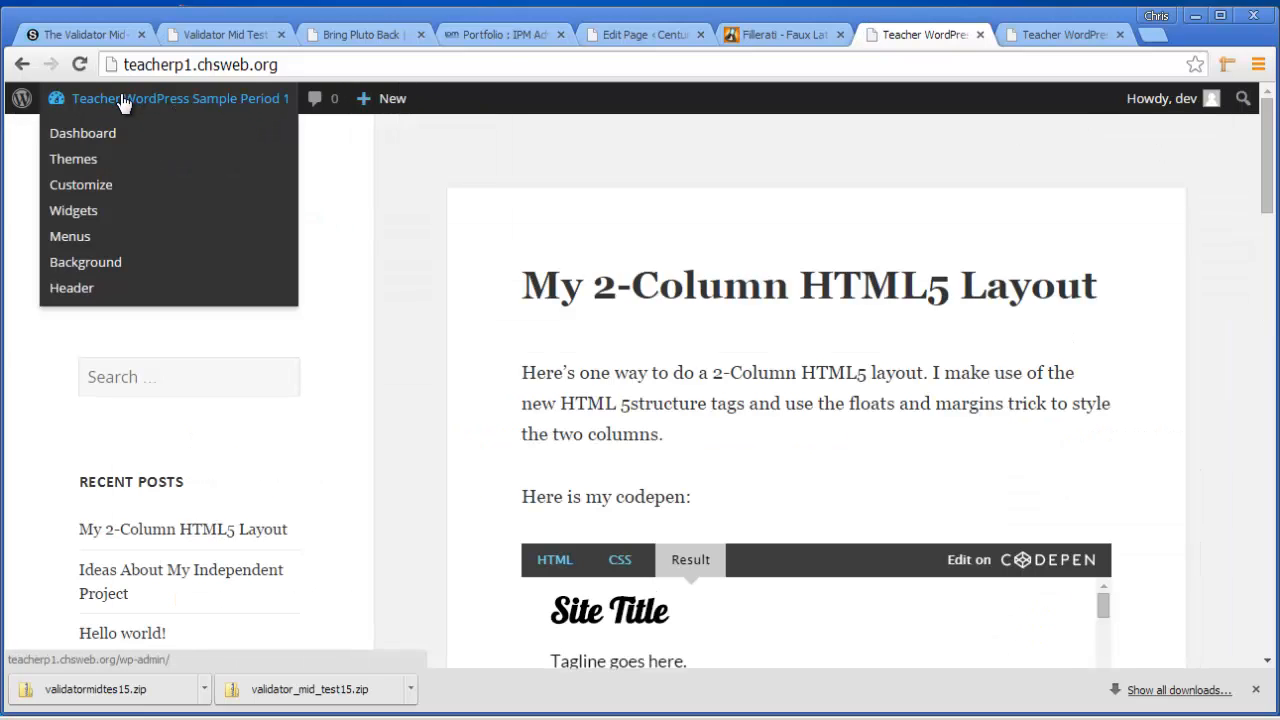
left_click(85, 239)
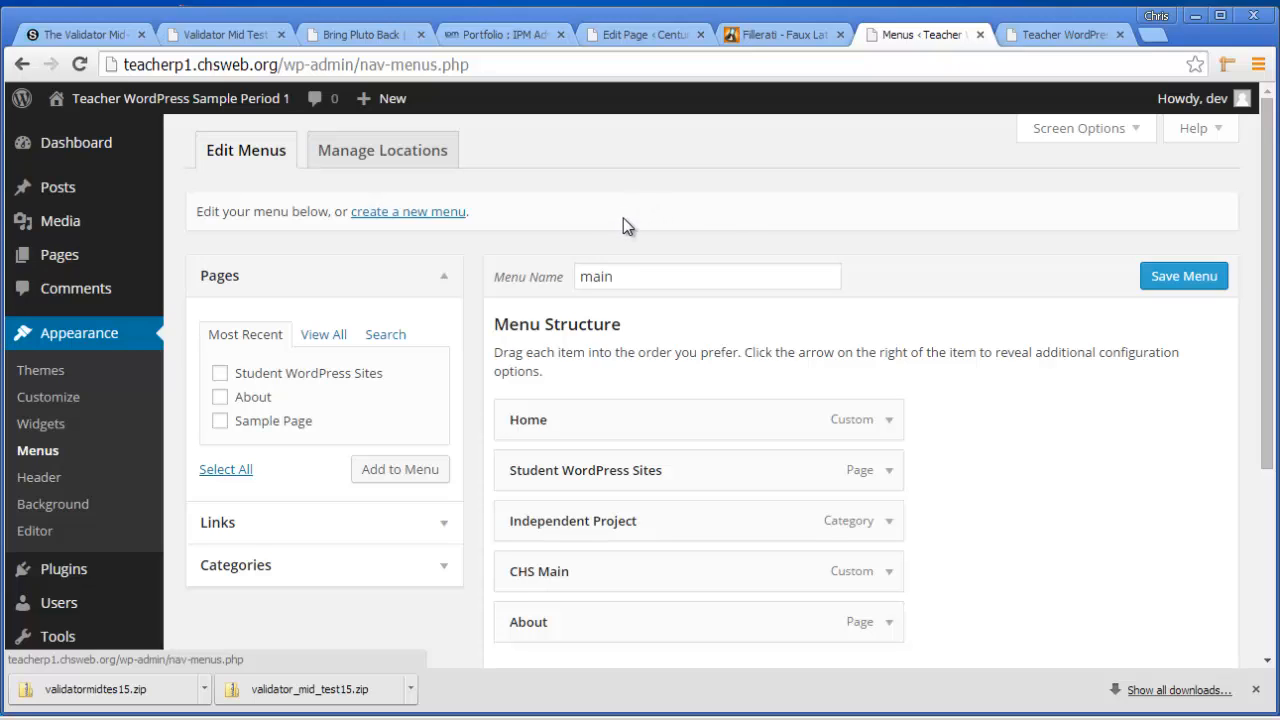
- Create a new navigation menu named "new menu" and assign it to the Primary Menu theme location
left_click(402, 212)
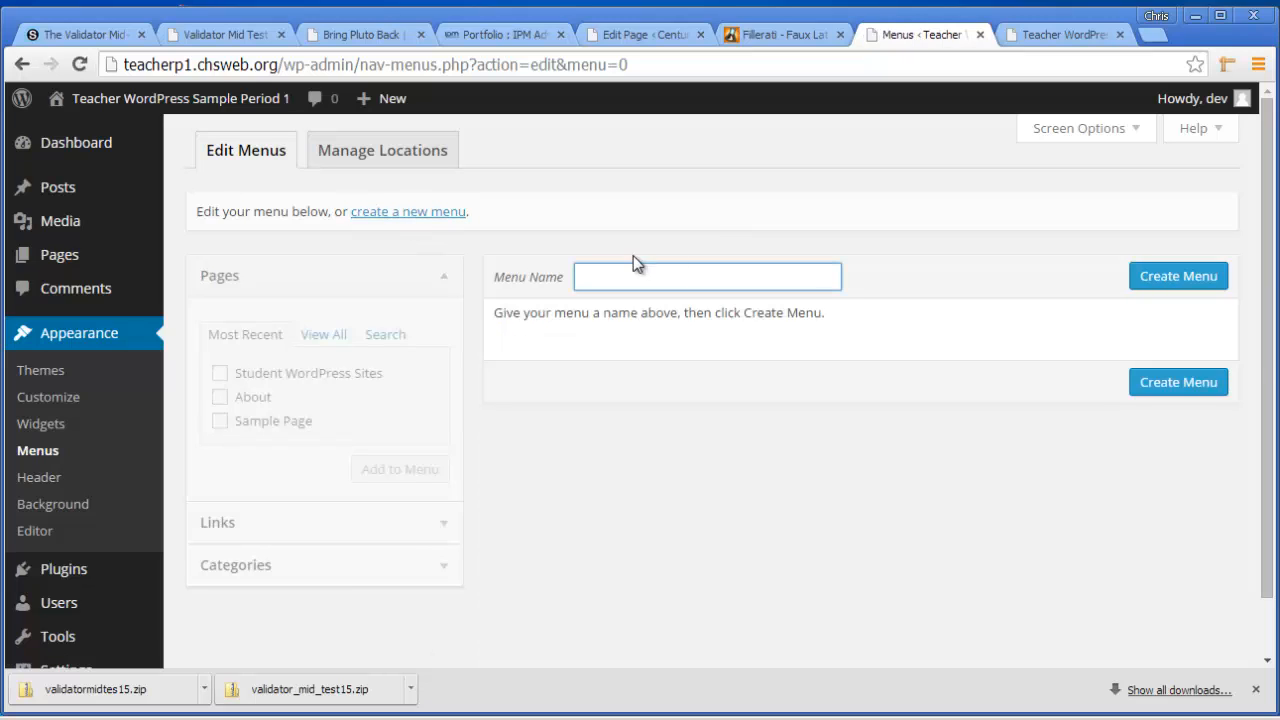
left_click(679, 273)
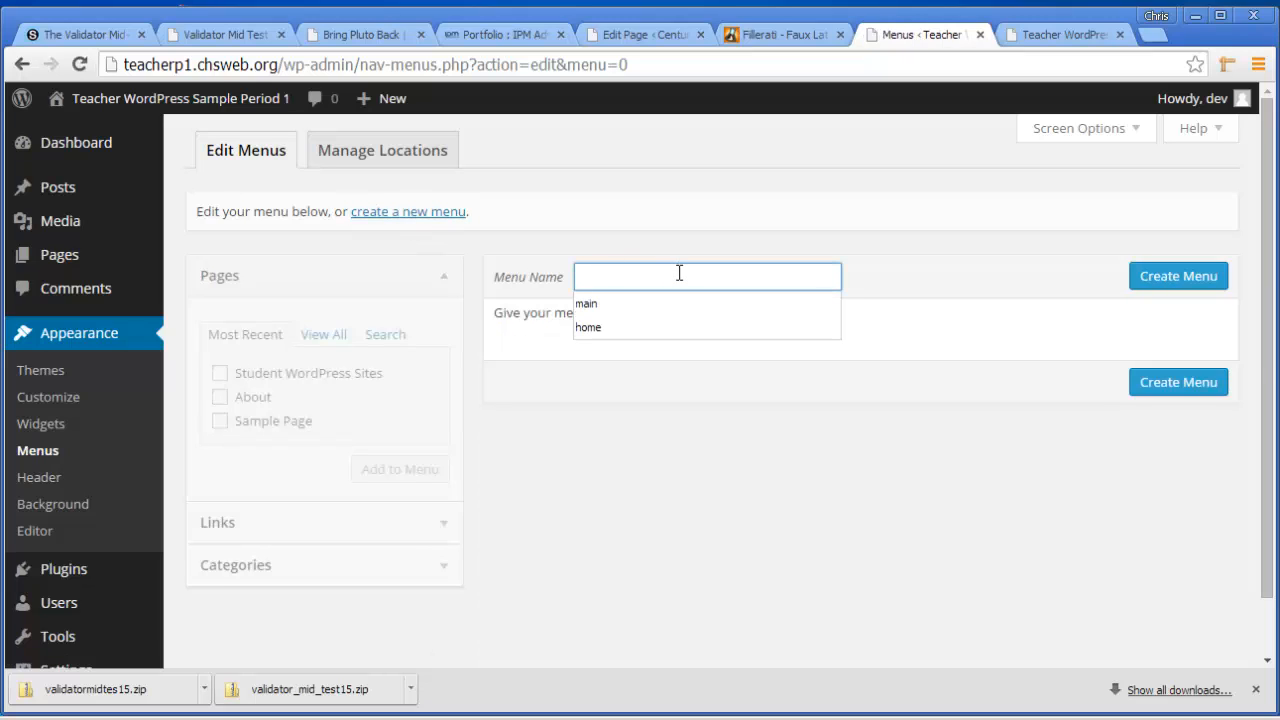
type("new menua")
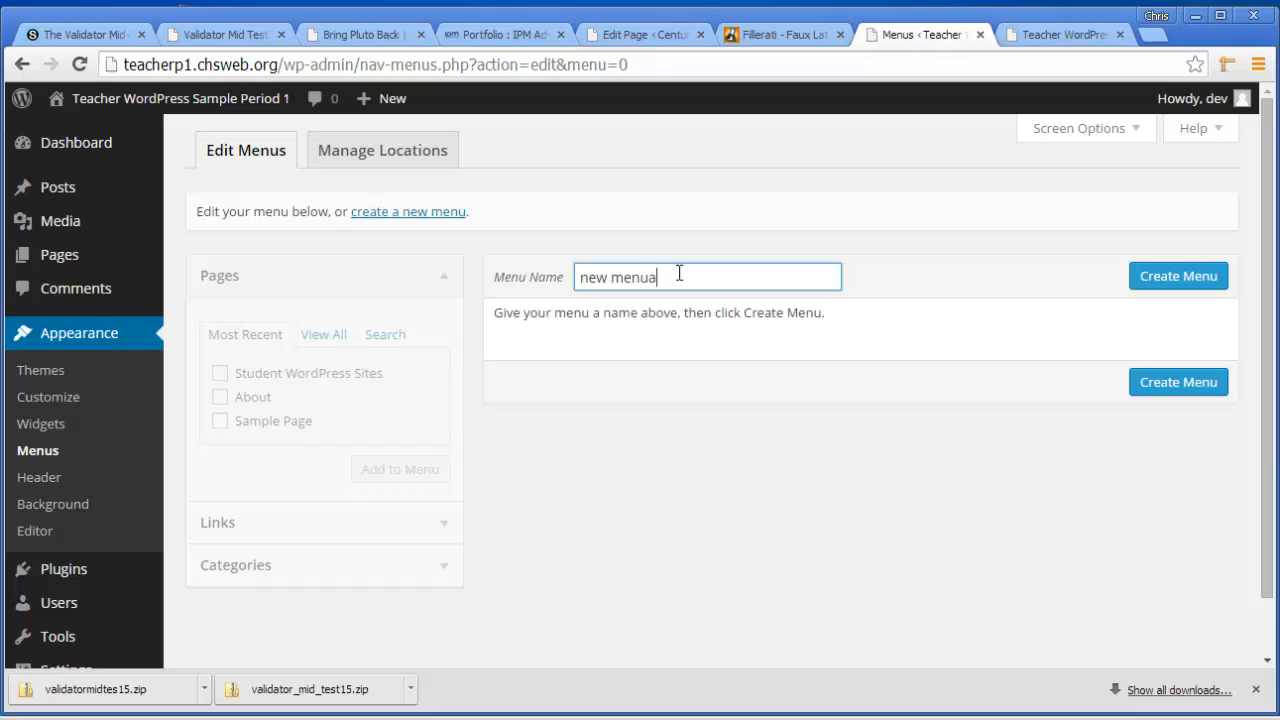
left_click(1063, 275)
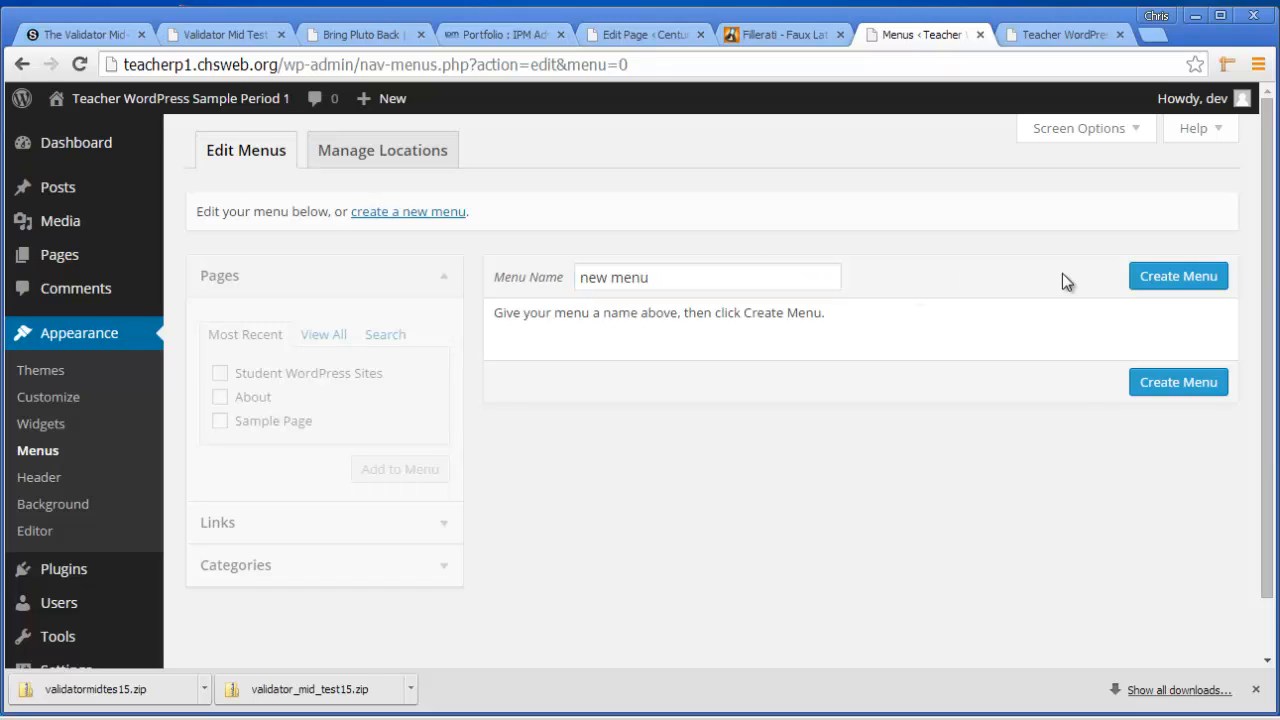
left_click(1156, 275)
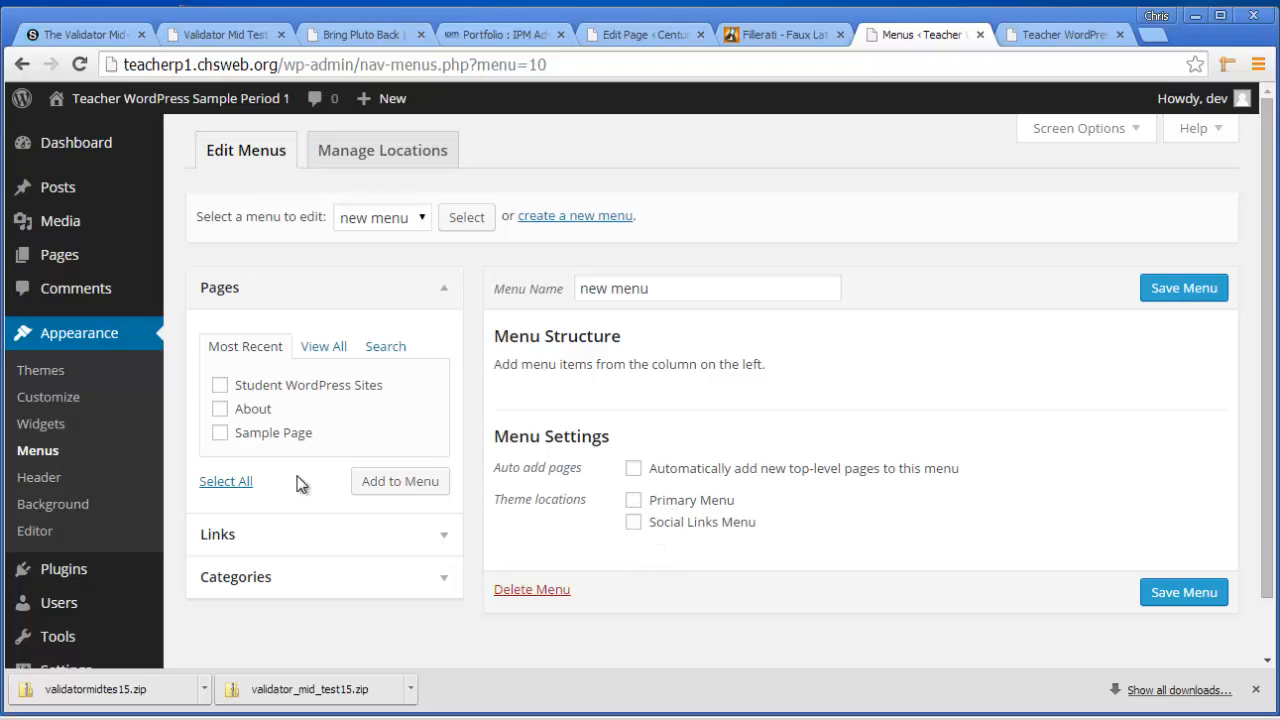
left_click(633, 501)
left_click(633, 497)
- Add the Home, About and Student WordPress Sites pages to the menu, placing About last
left_click(448, 290)
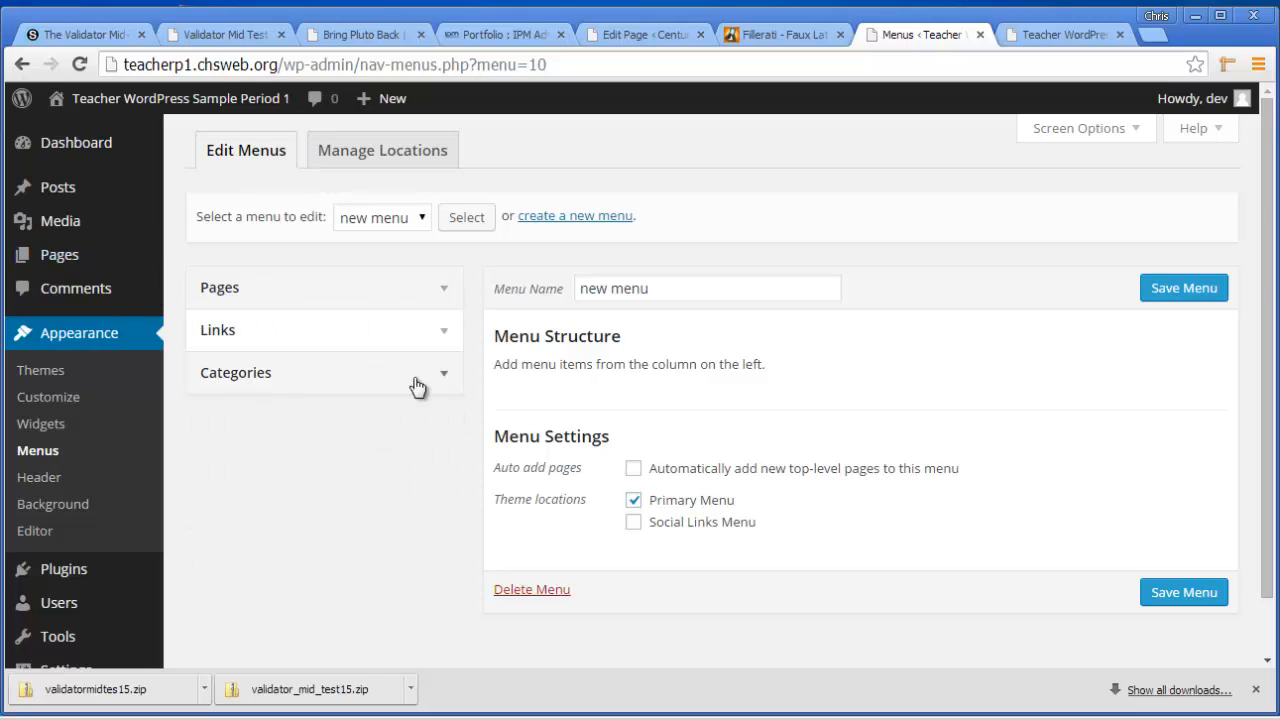
left_click(448, 298)
left_click(326, 350)
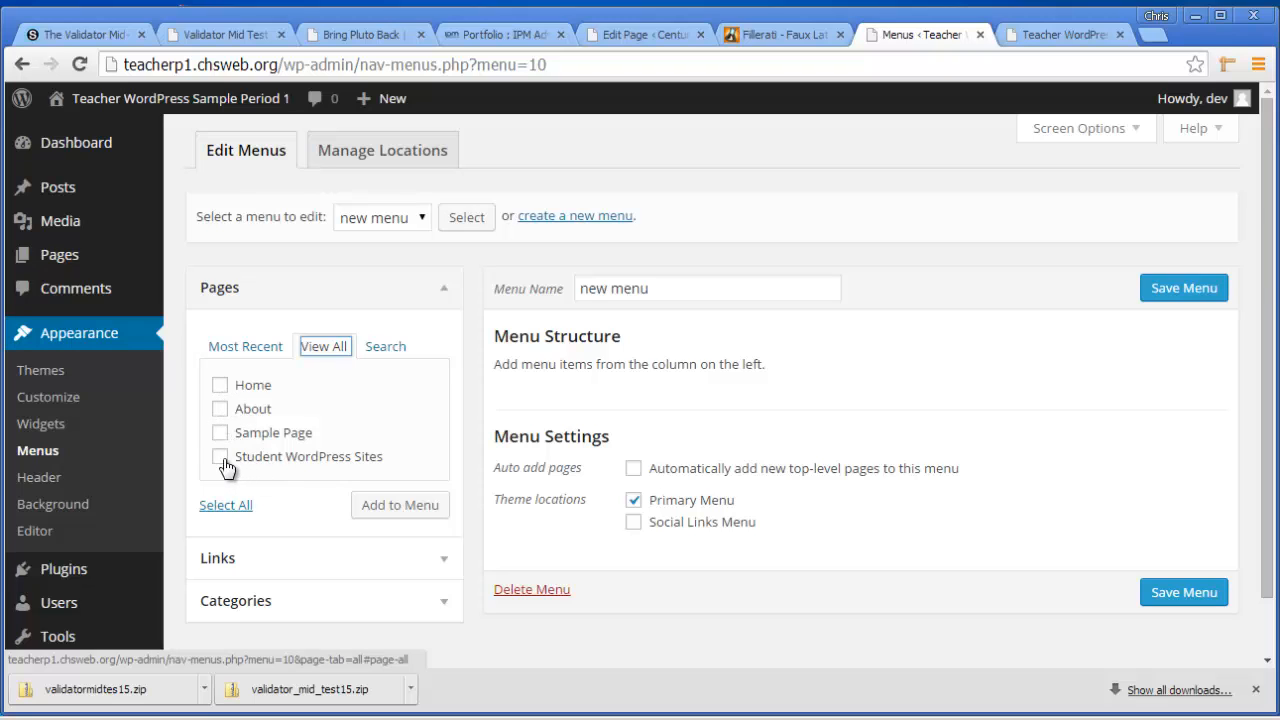
left_click(220, 387)
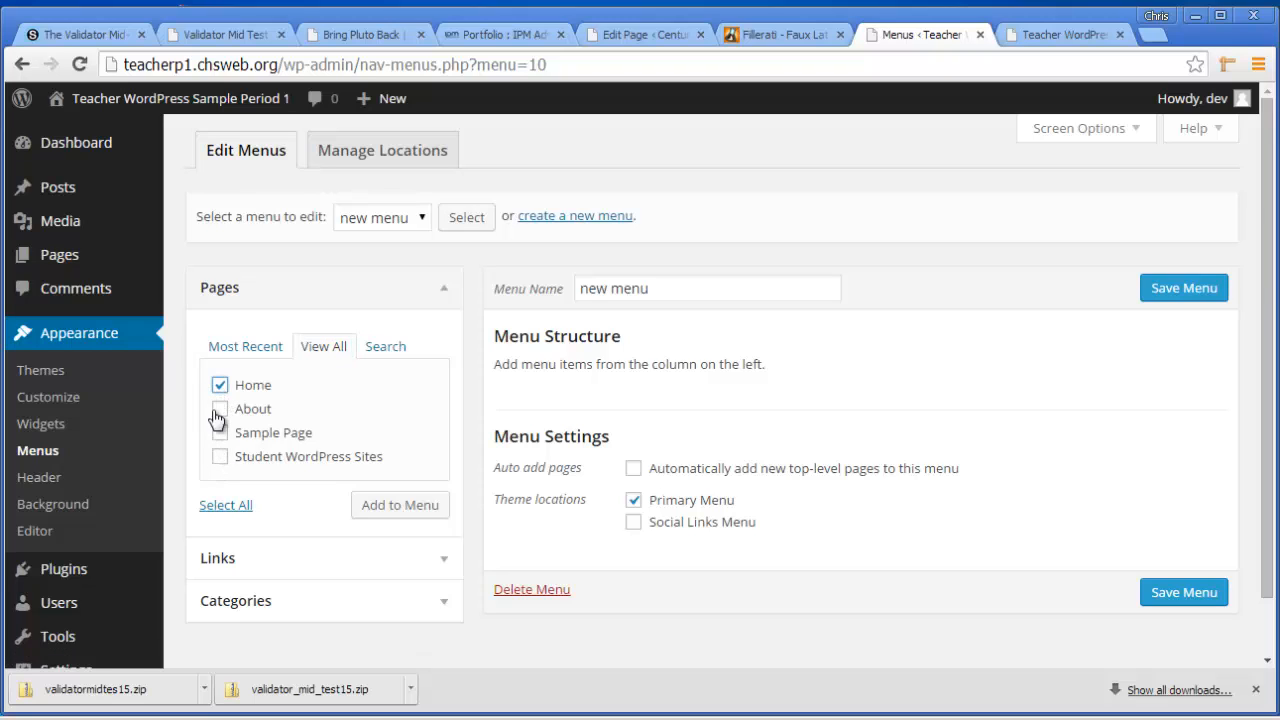
left_click(221, 410)
left_click(222, 457)
left_click(430, 515)
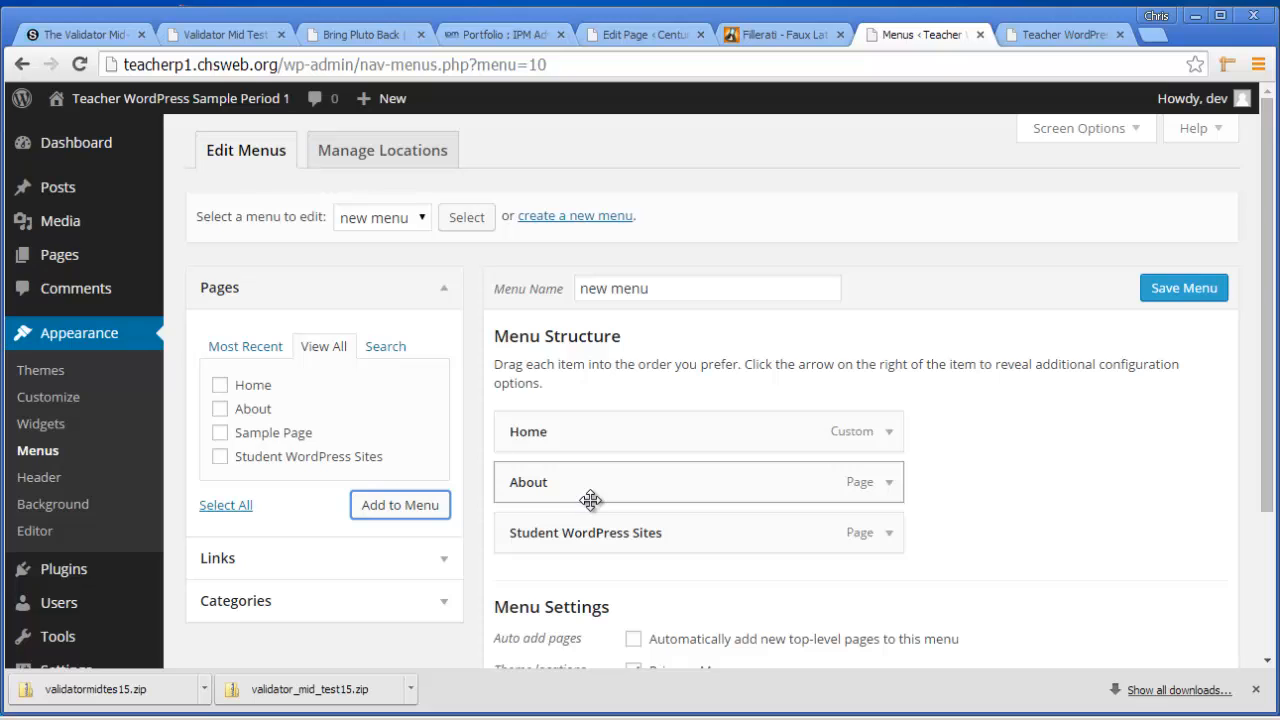
left_click_drag(589, 483, 591, 563)
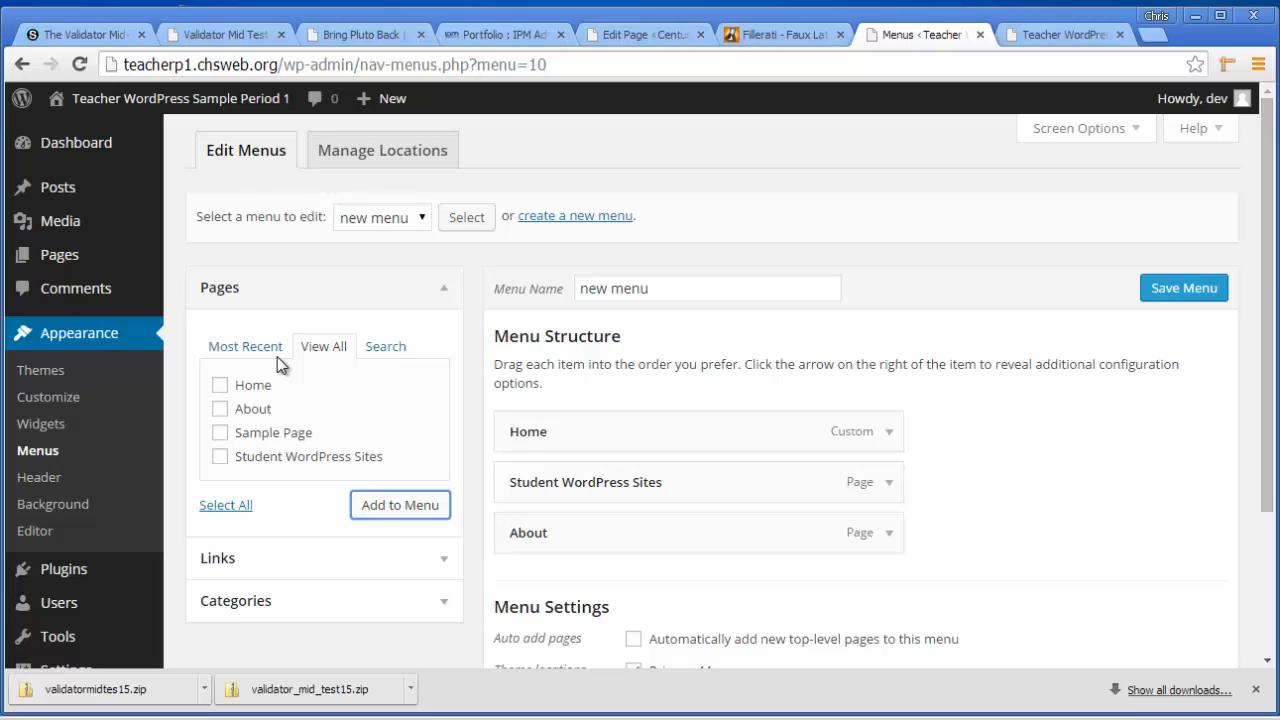
left_click(446, 560)
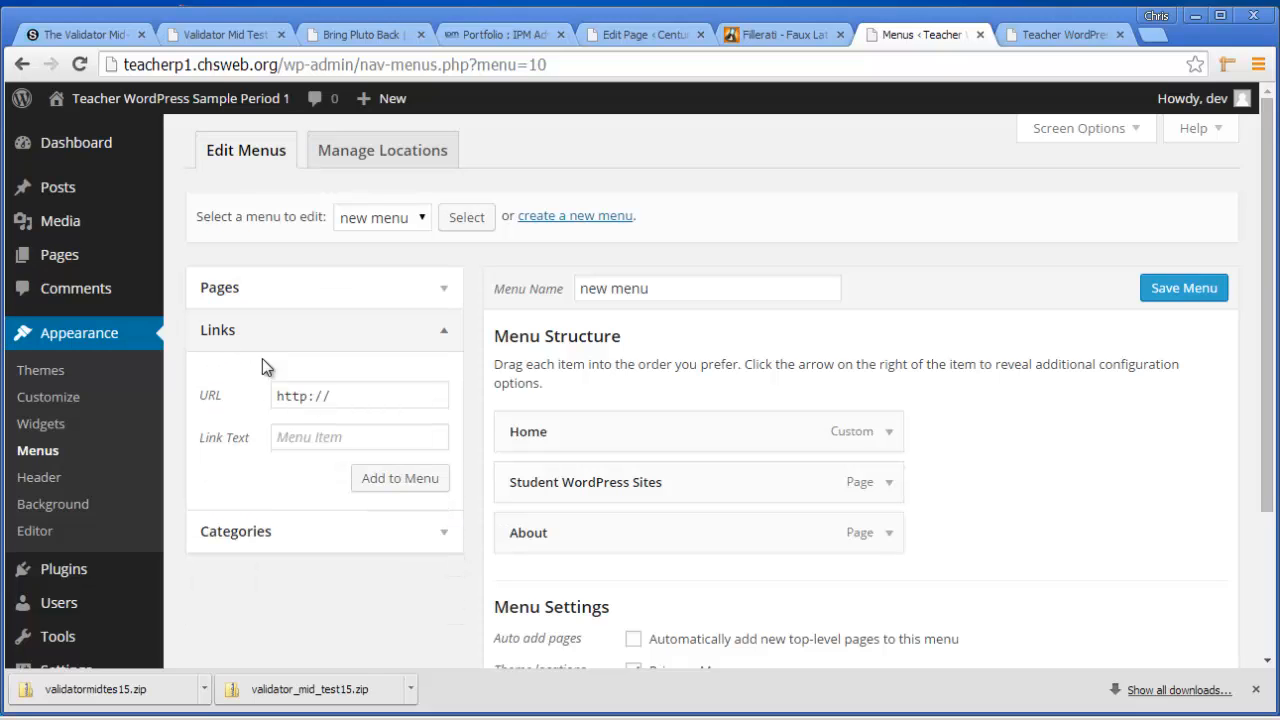
left_click(350, 398)
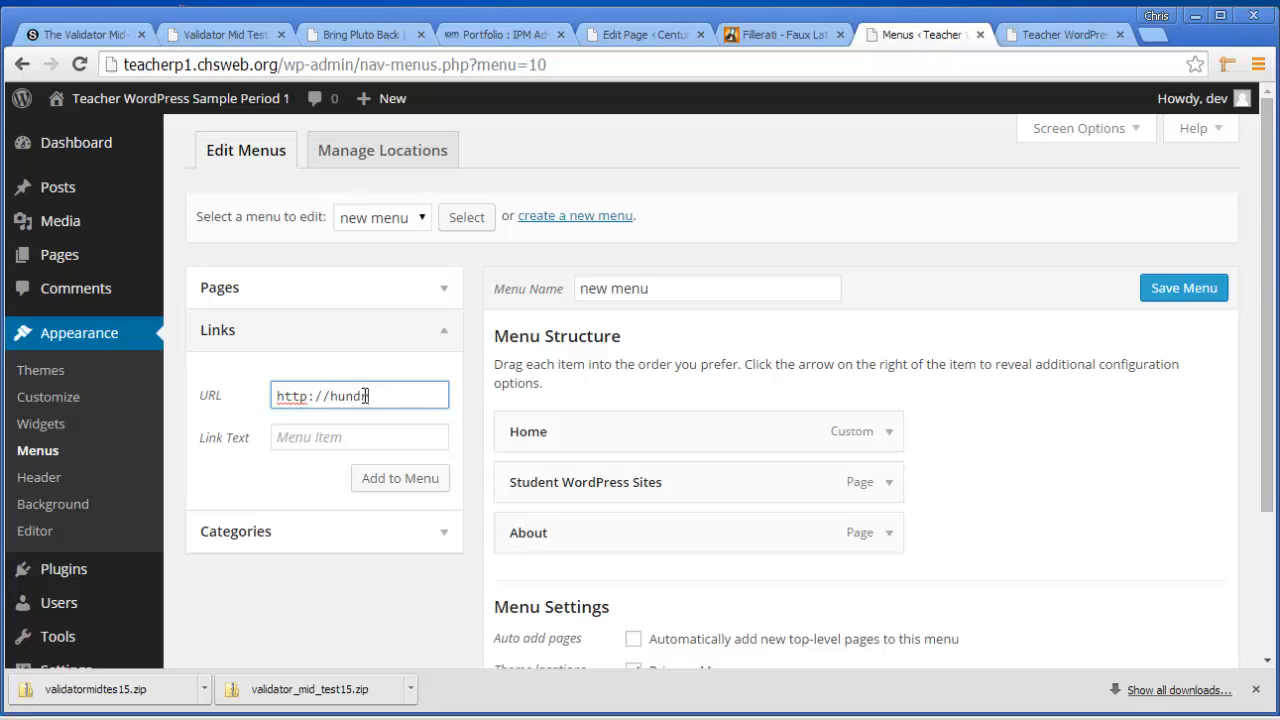
type("hundredvisions.com")
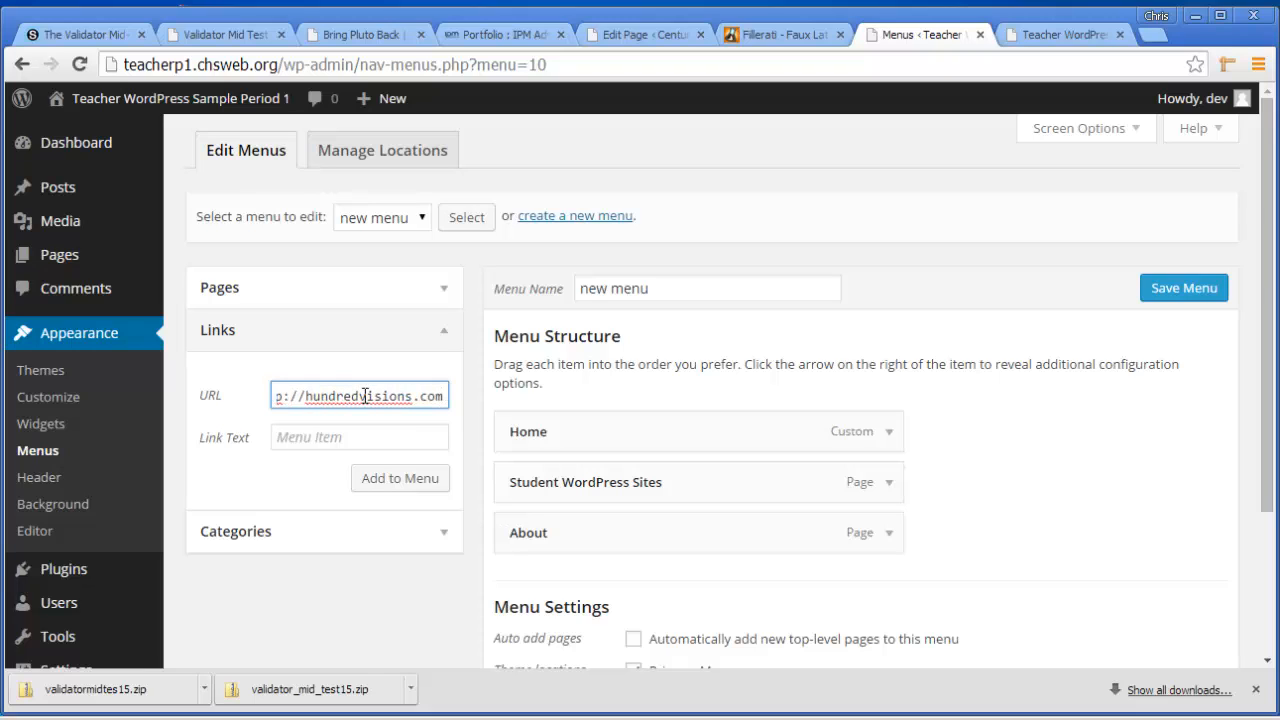
left_click(378, 436)
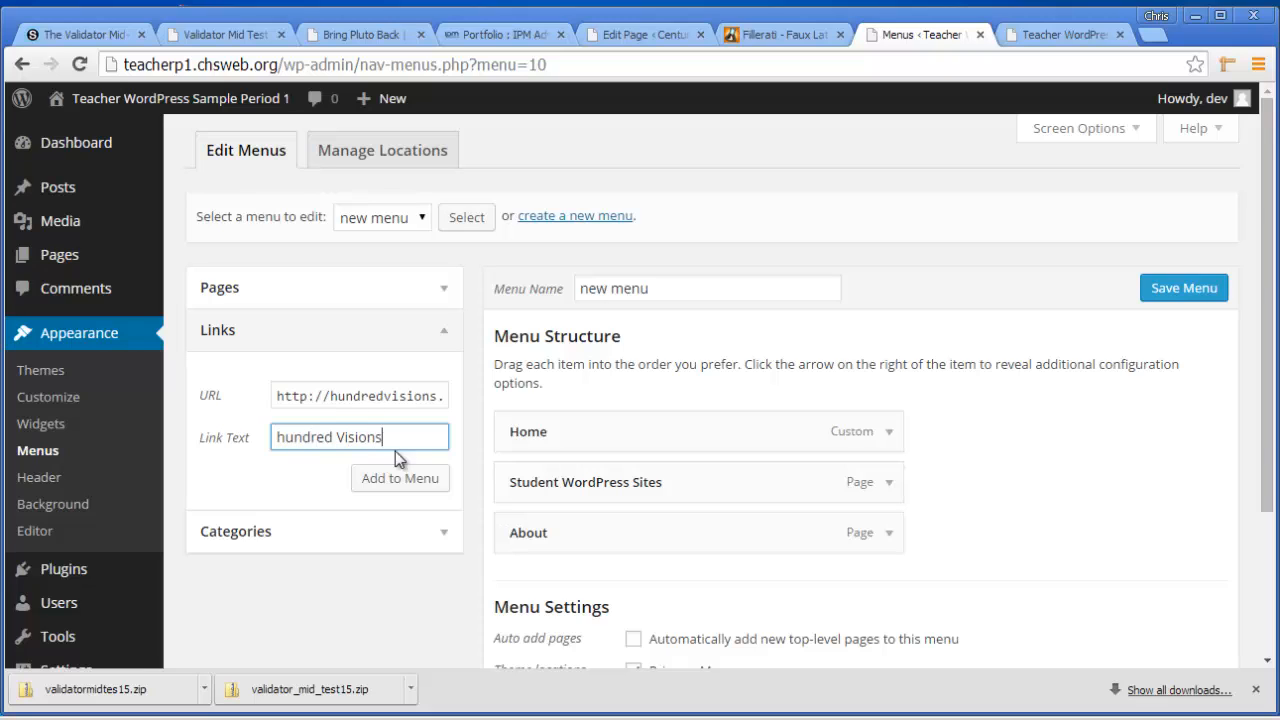
left_click(399, 479)
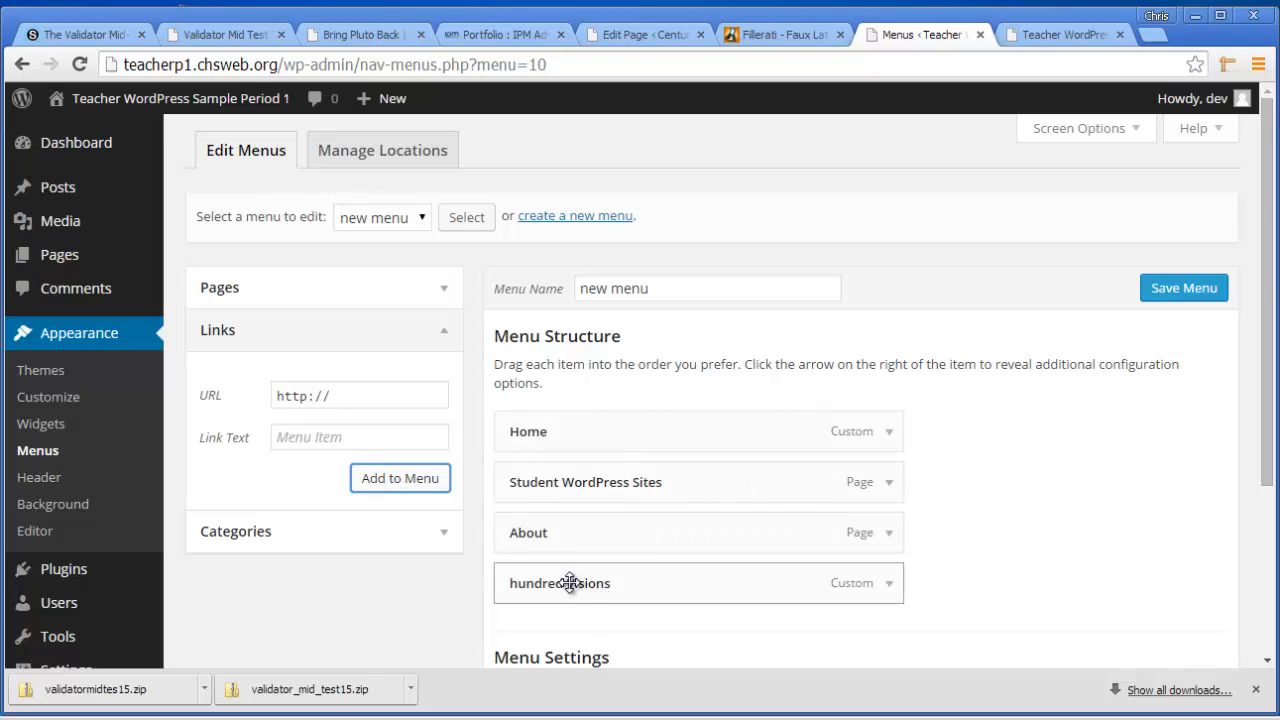
- Change the custom link's navigation label to "Hundred Visions" and move the item directly above About
left_click(889, 585)
scroll(771, 534, "down", 2)
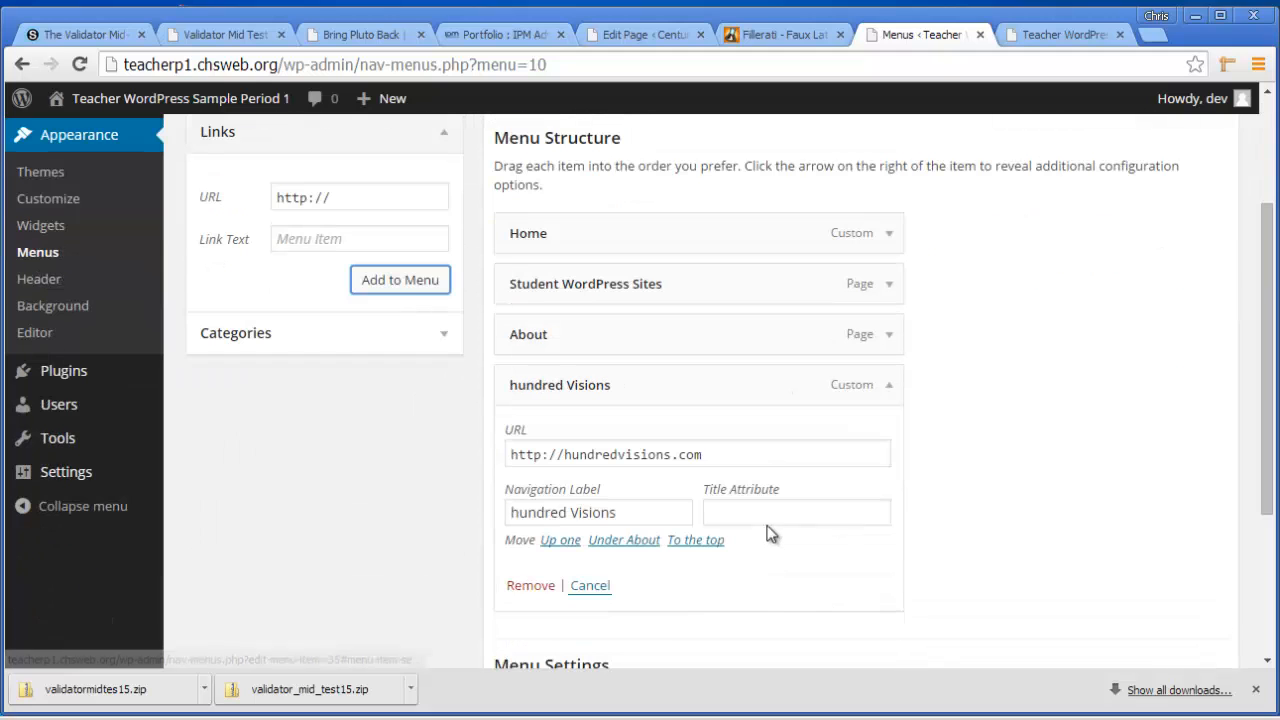
left_click(573, 512)
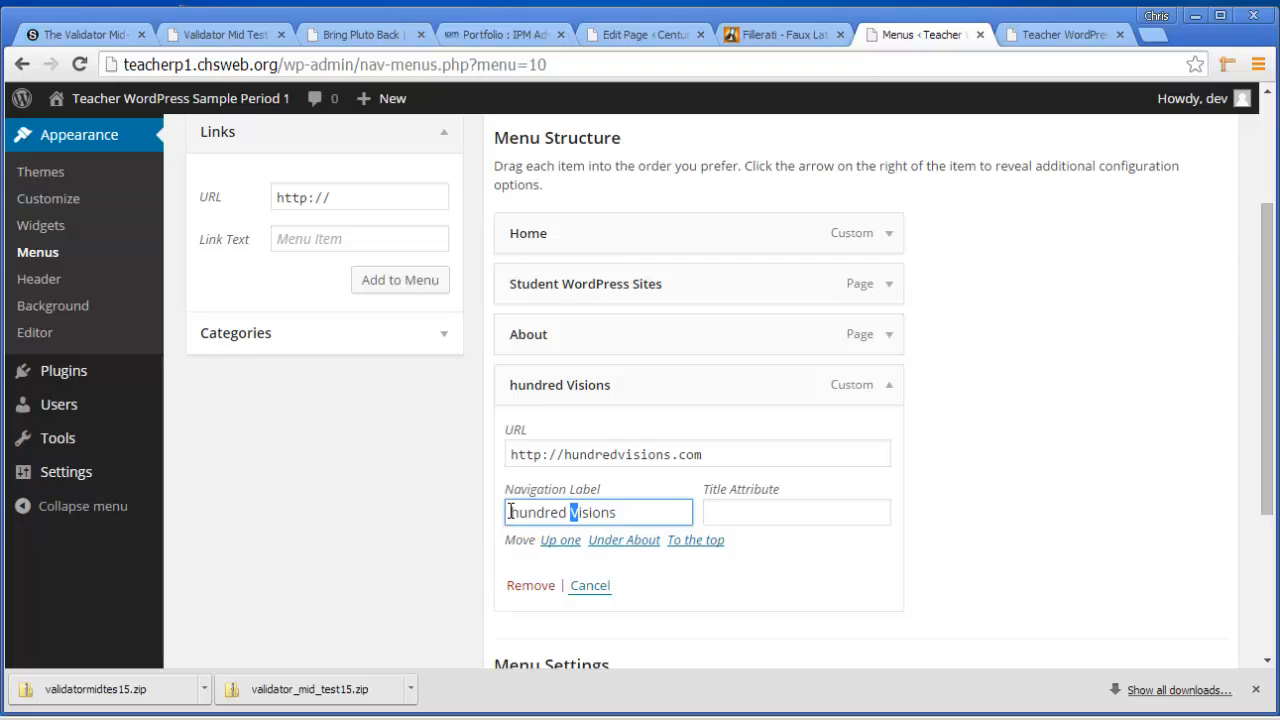
type("H")
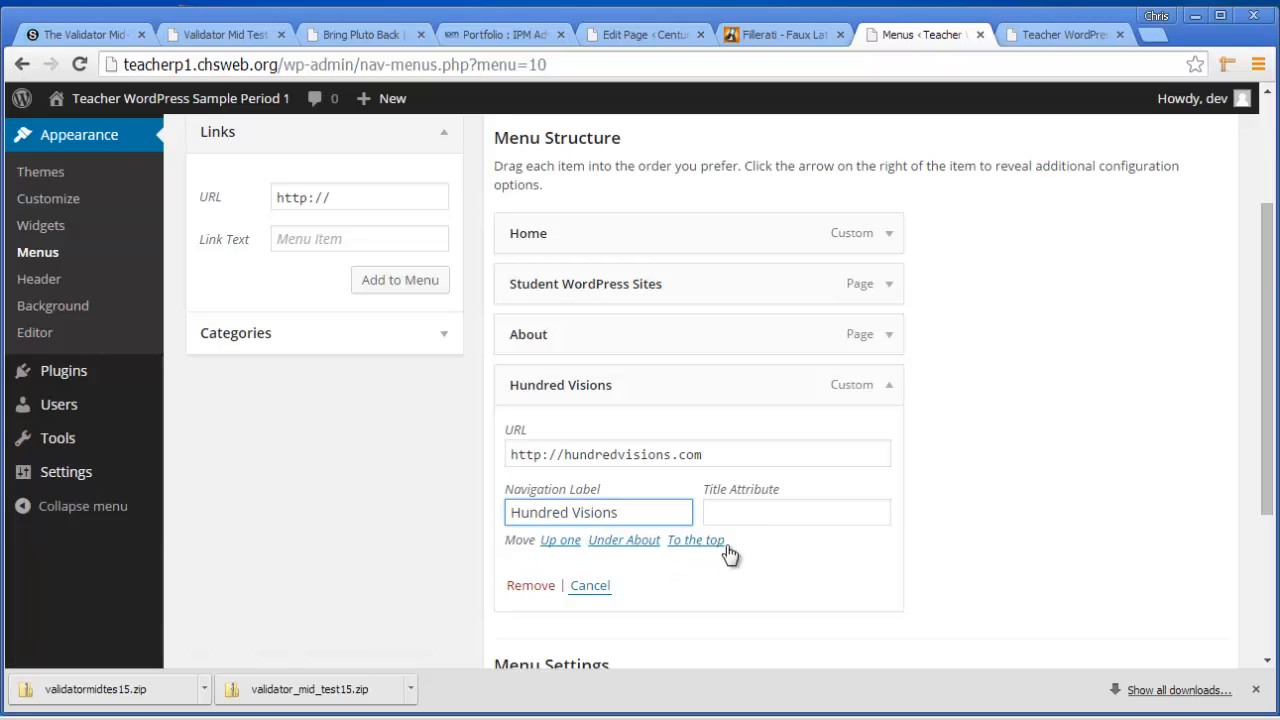
left_click(886, 388)
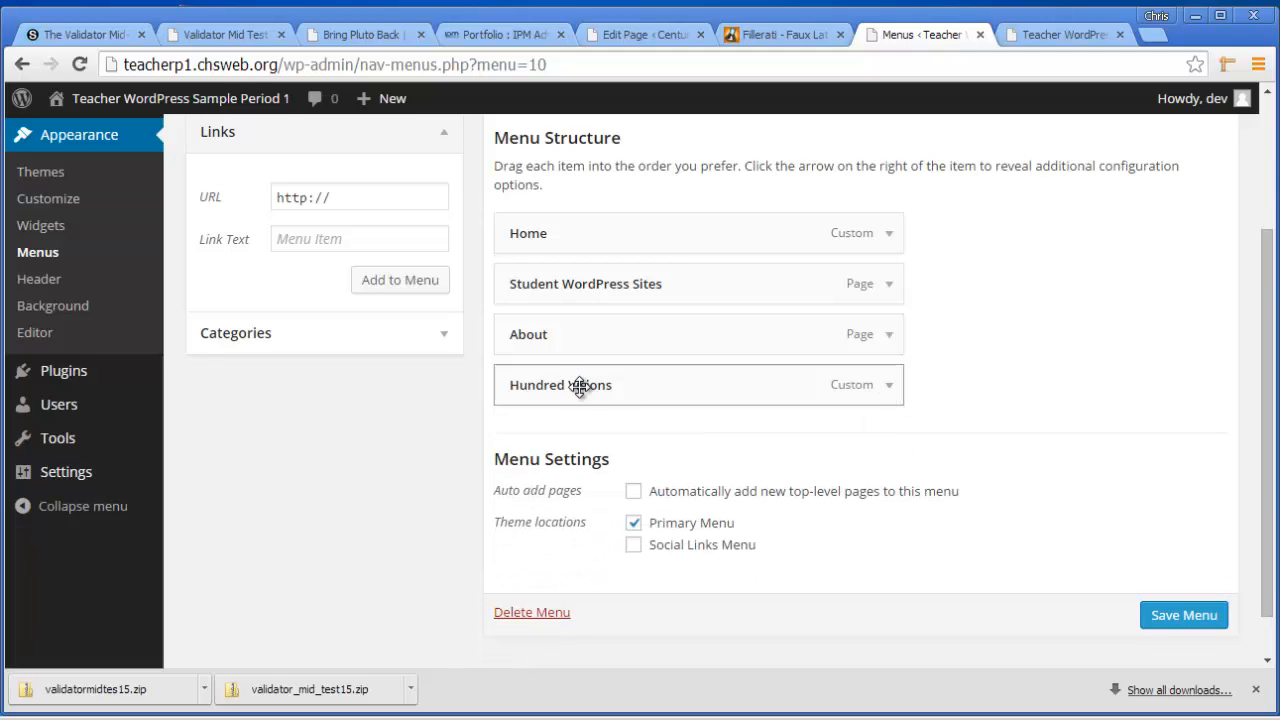
mouse_move(587, 373)
left_mouse_down()
mouse_move(589, 331)
mouse_move(589, 377)
mouse_move(568, 380)
left_mouse_up()
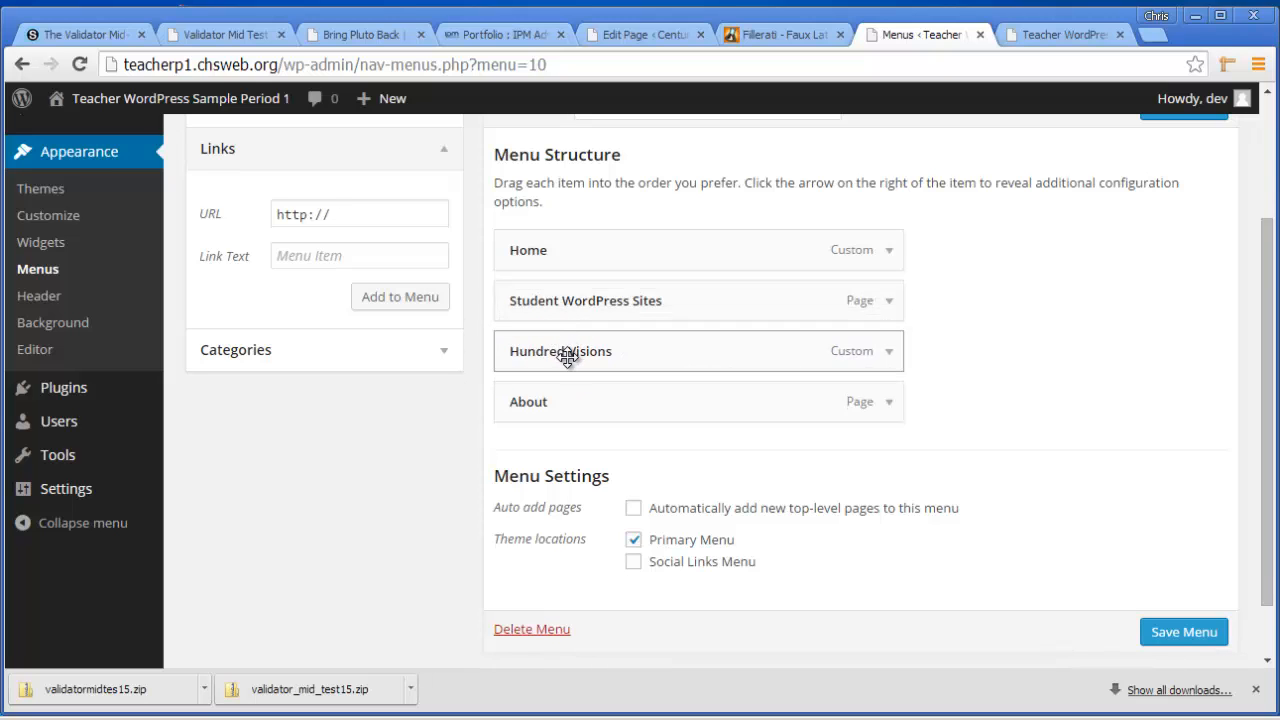
- Nest Hundred Visions as a sub item of Home, and Student WordPress Sites as a sub item of Hundred Visions
left_click_drag(567, 357, 560, 289)
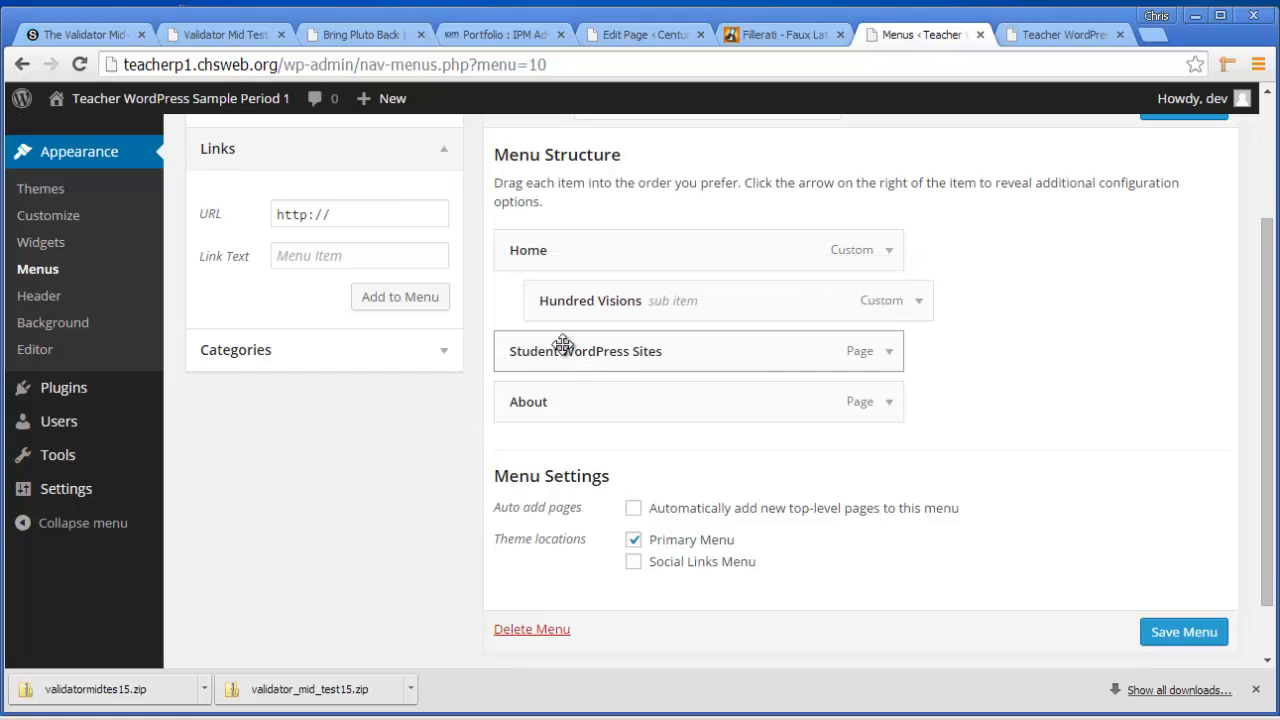
left_click_drag(563, 344, 660, 355)
left_click_drag(629, 409, 598, 403)
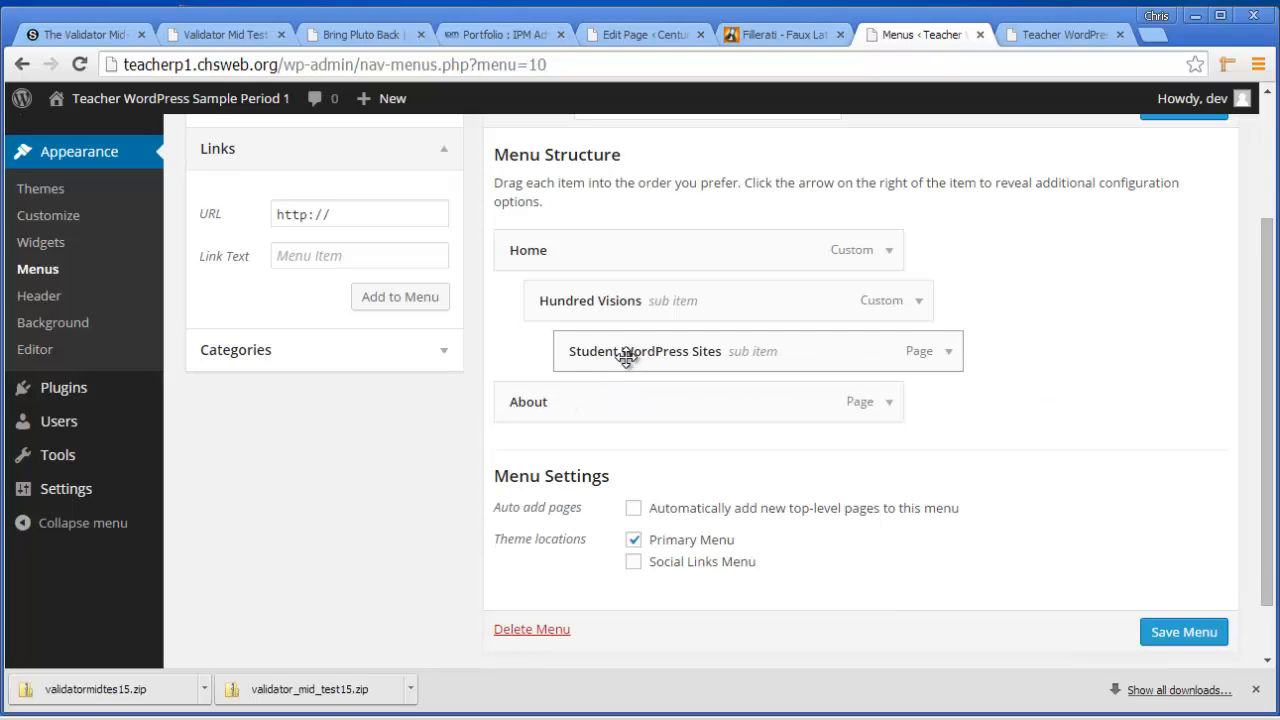
- Return the nested items to the top level, in the order Home, Student WordPress Sites, Hundred Visions, About
left_click_drag(628, 360, 495, 386)
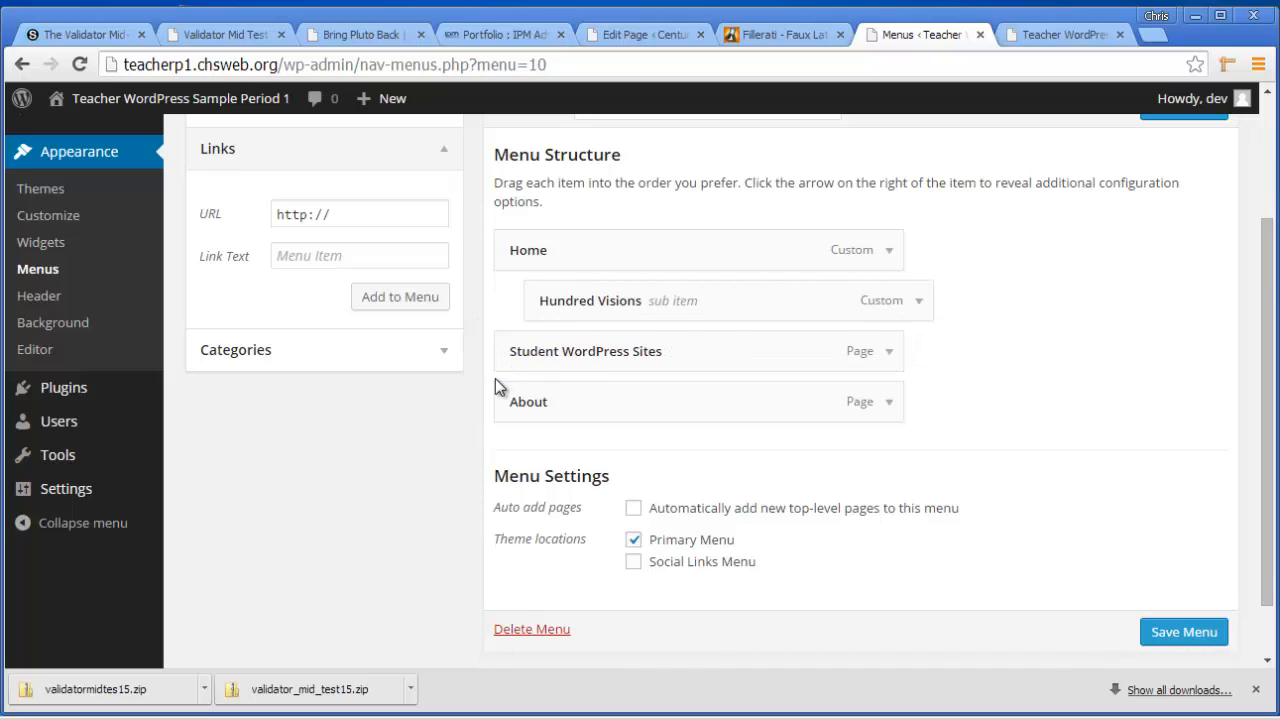
left_click_drag(575, 303, 478, 431)
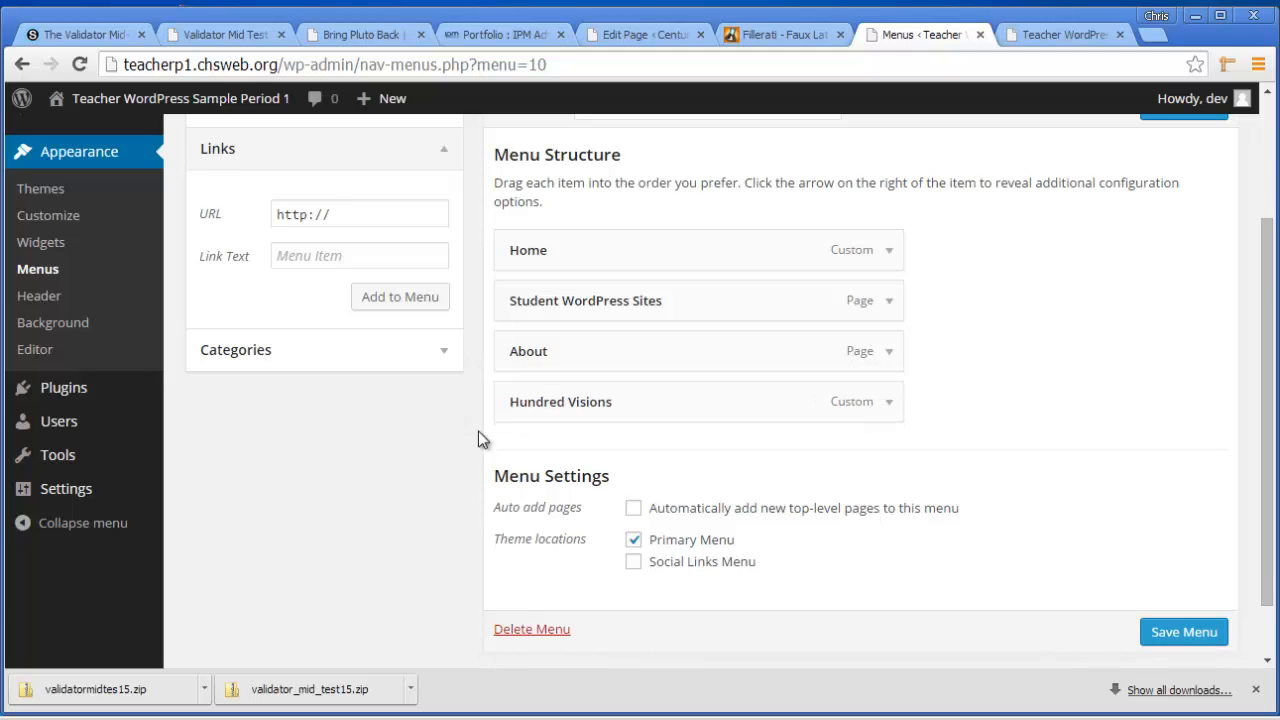
left_click_drag(571, 351, 572, 458)
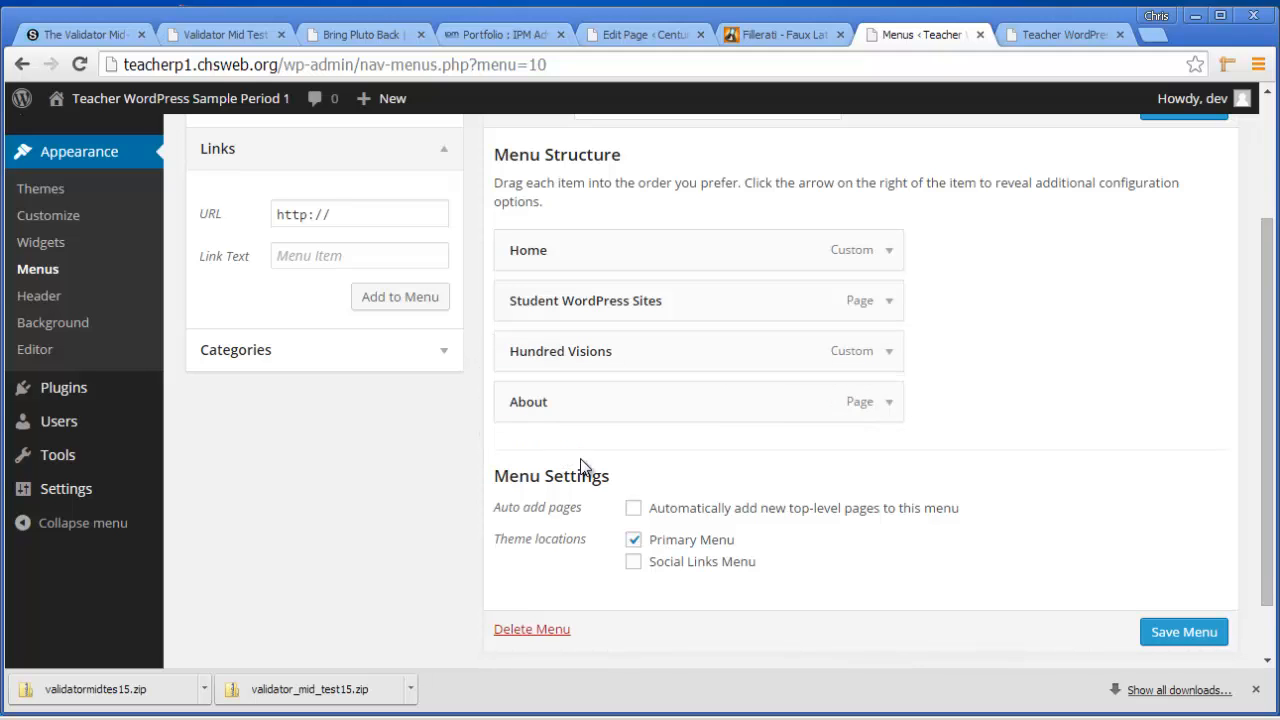
left_click(888, 352)
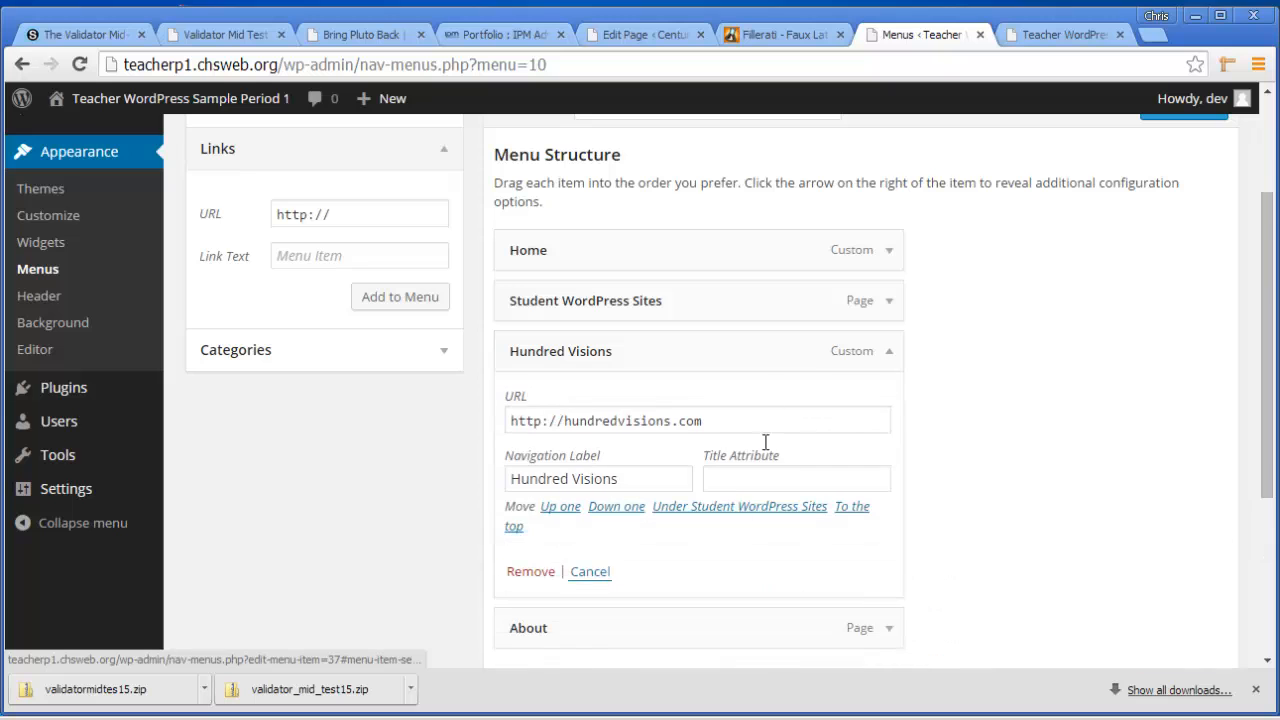
left_click(881, 358)
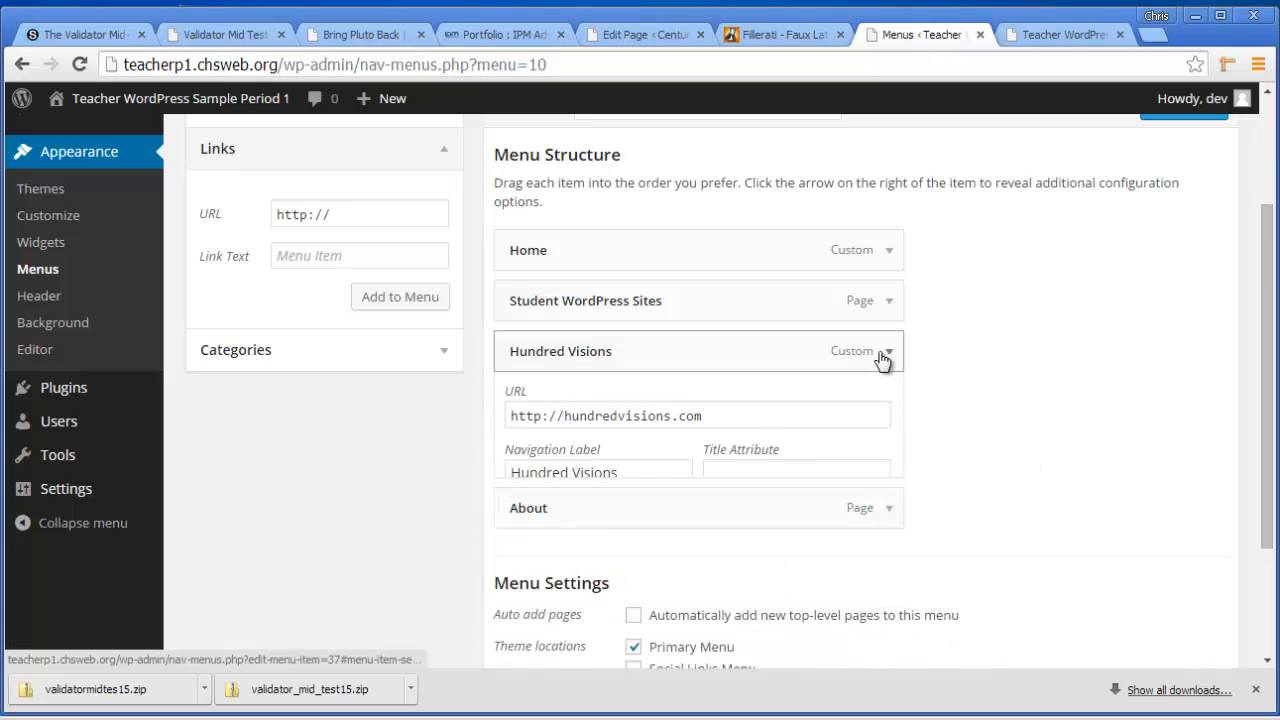
- Add the CSS, CSS3, Independent Project and Layouts categories to the menu
left_click(366, 360)
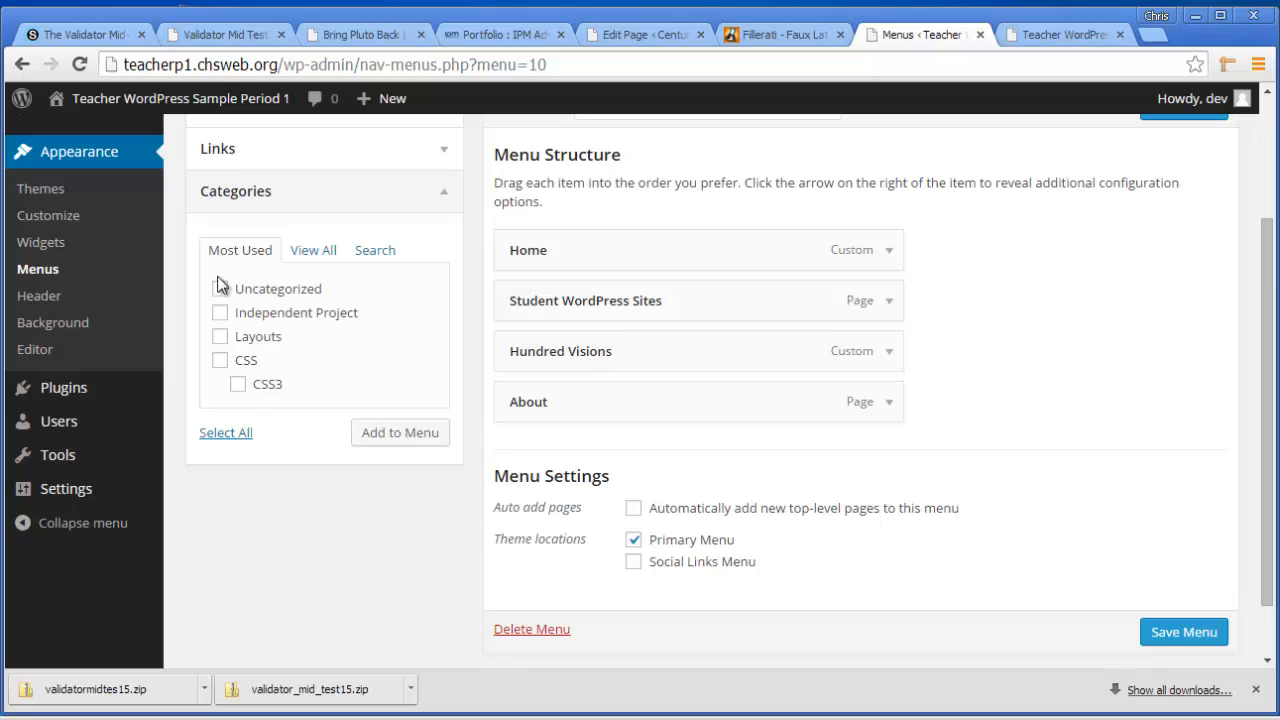
left_click(310, 252)
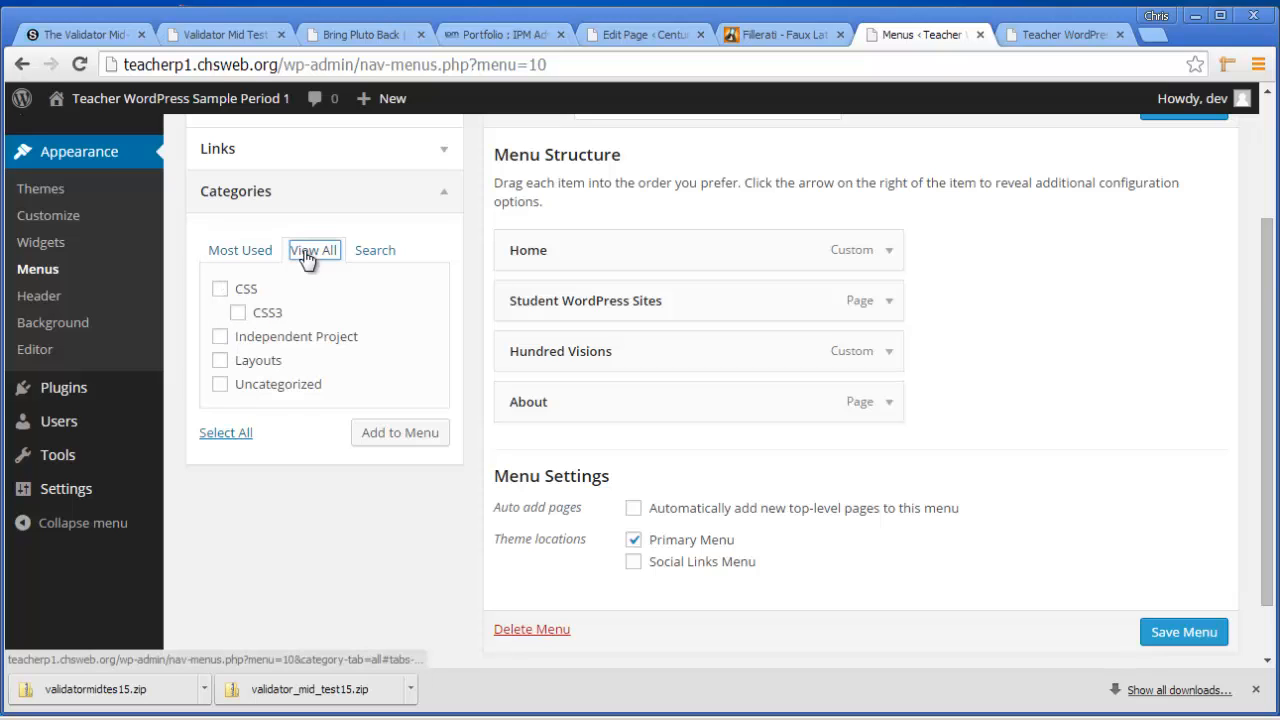
left_click(222, 290)
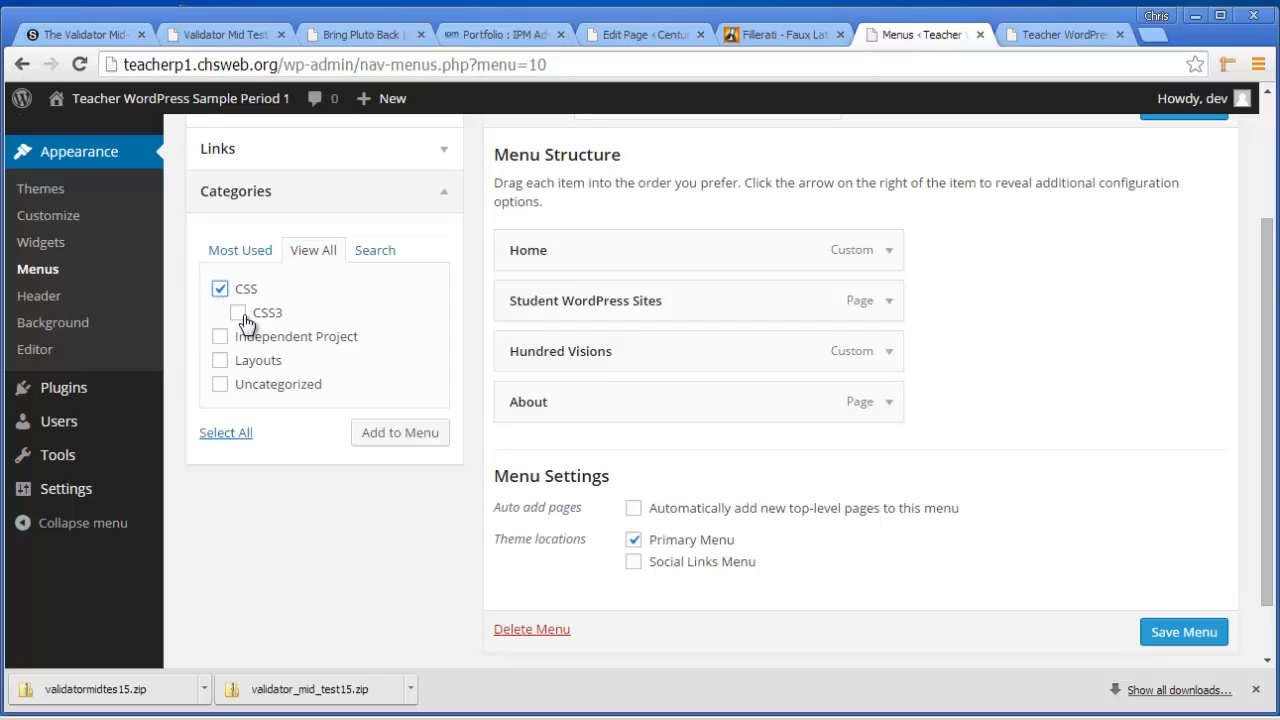
left_click(238, 312)
left_click(220, 340)
left_click(220, 362)
left_click(368, 436)
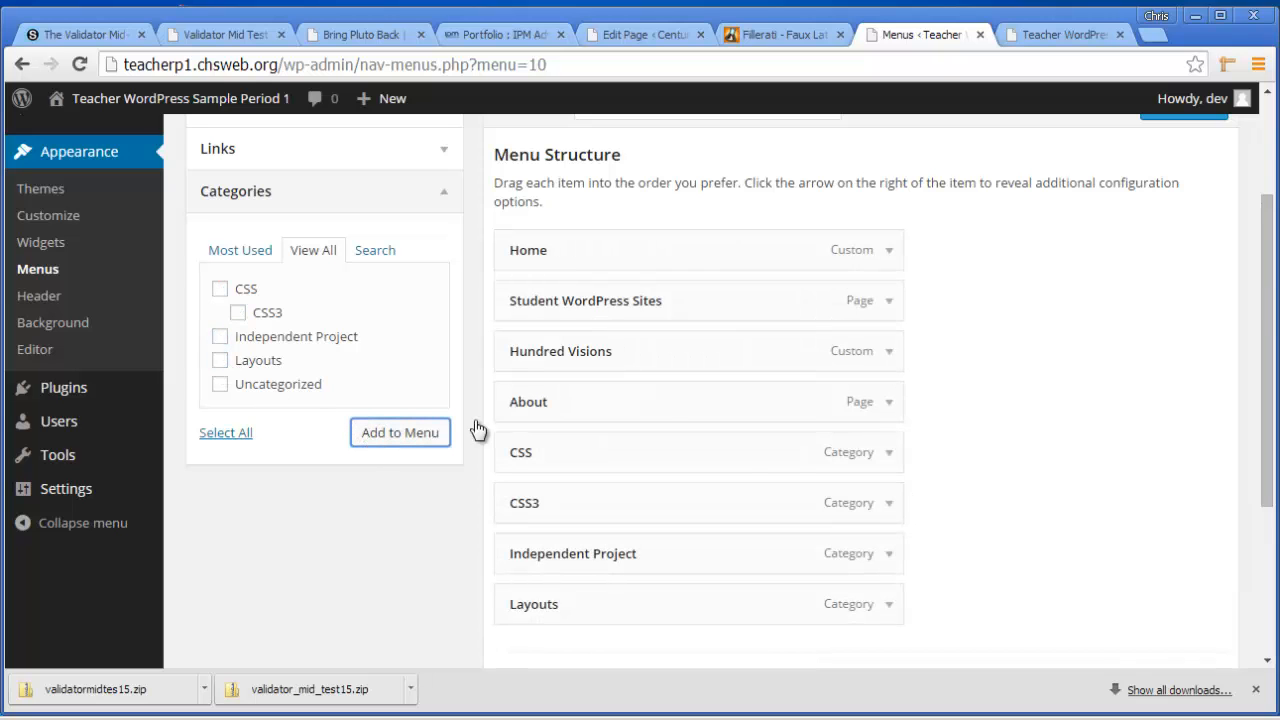
- Nest Layouts and CSS3 as sub items of CSS, with Layouts placed above CSS3, and save the menu
left_click_drag(652, 513, 736, 514)
scroll(1030, 535, "down", 1)
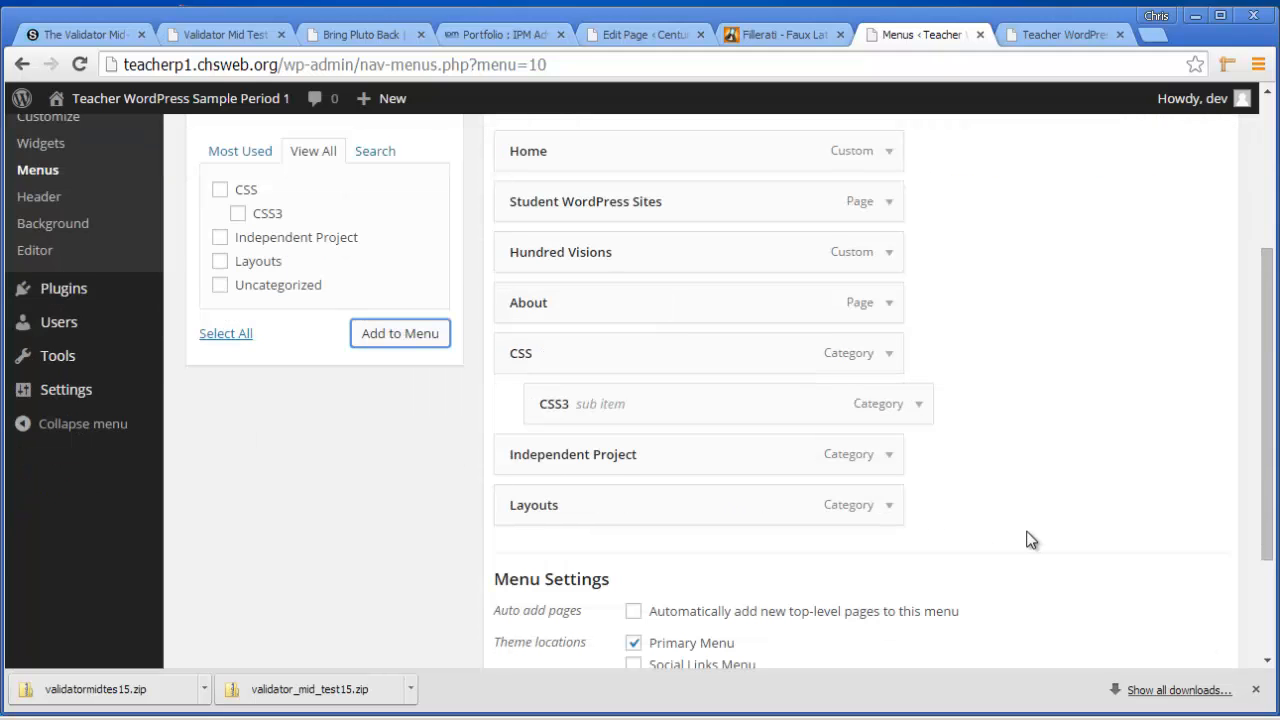
left_click_drag(669, 505, 623, 437)
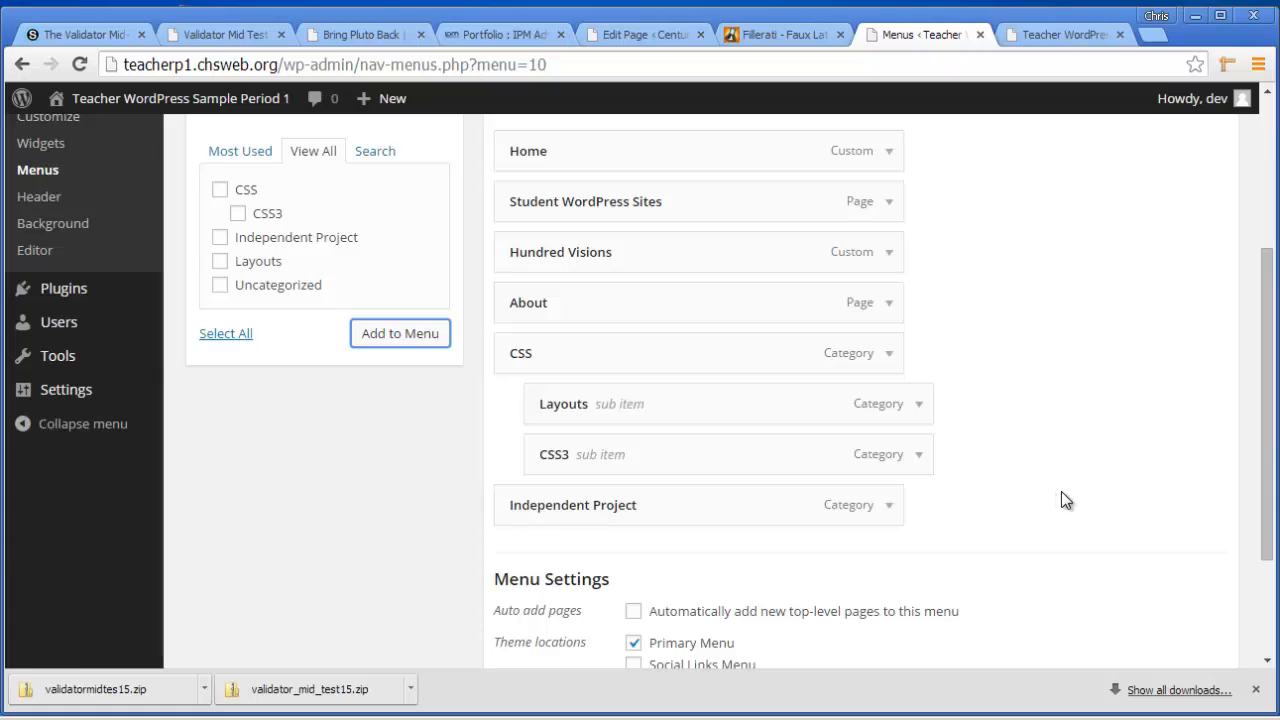
scroll(1061, 491, "up", 3)
left_click(1162, 297)
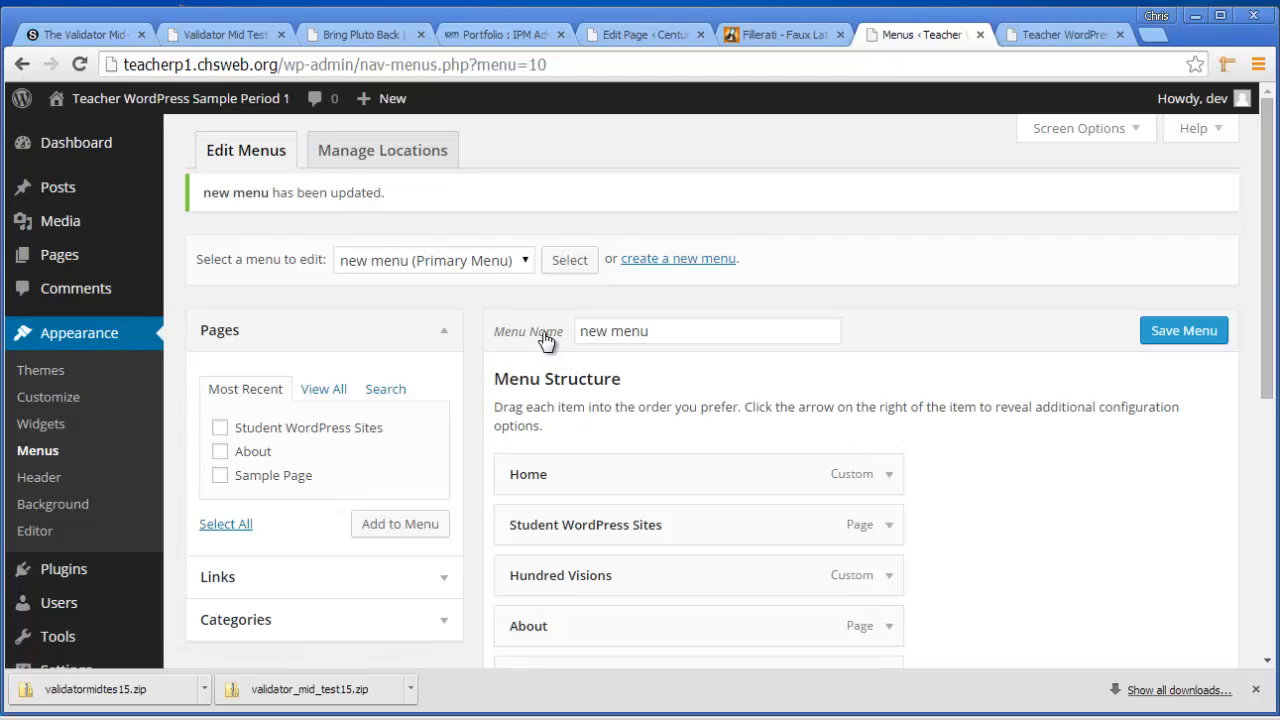
- Load the "main" menu for editing and review its structure and theme location settings
left_click(527, 263)
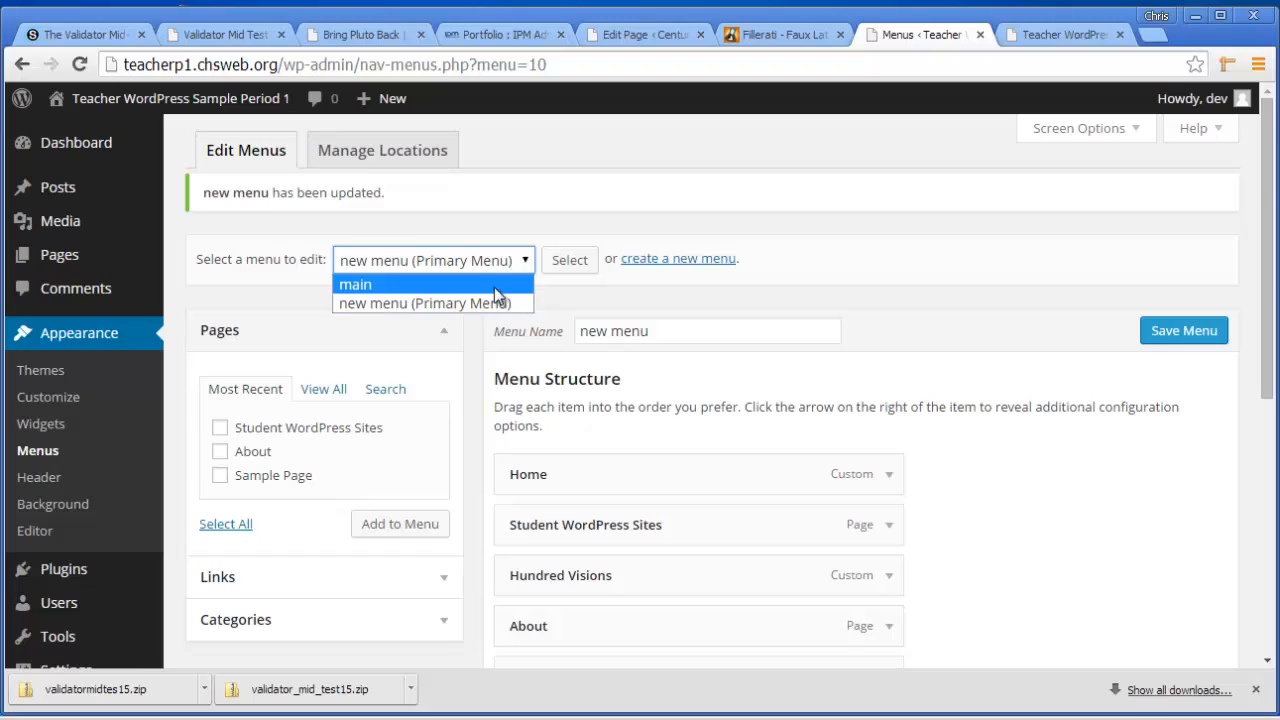
left_click(494, 287)
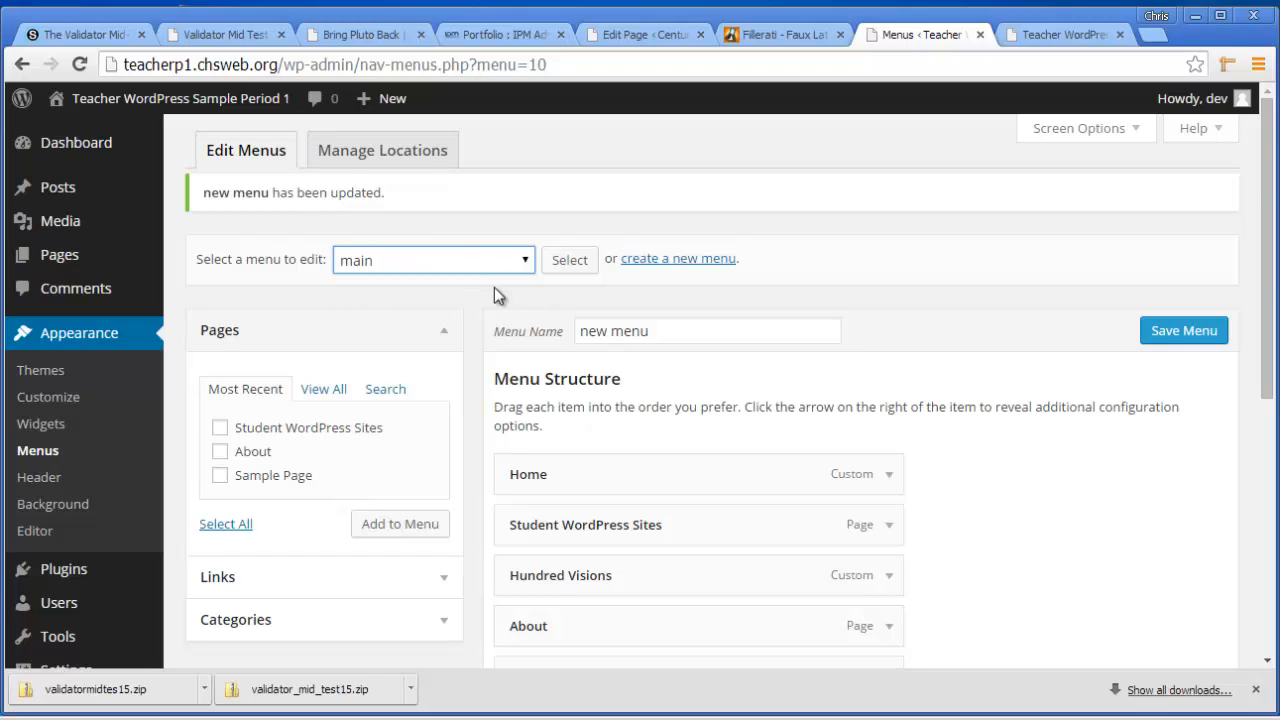
left_click(565, 264)
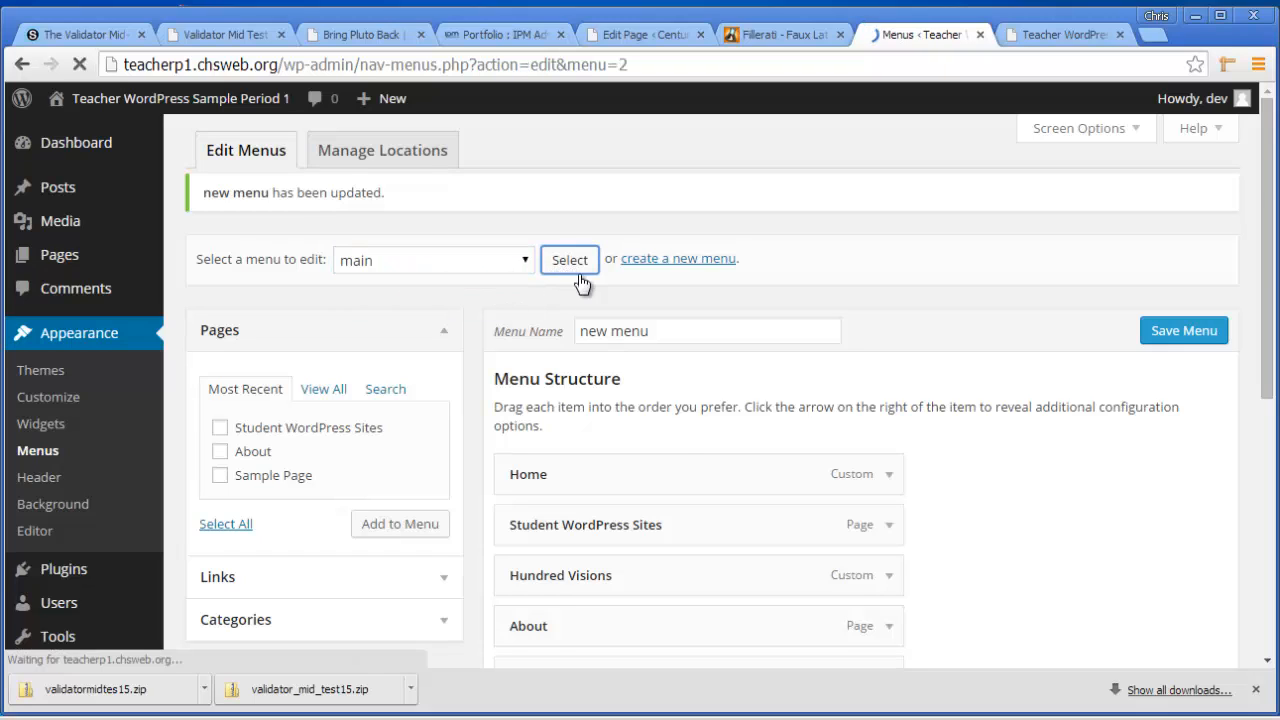
scroll(705, 465, "down", 3)
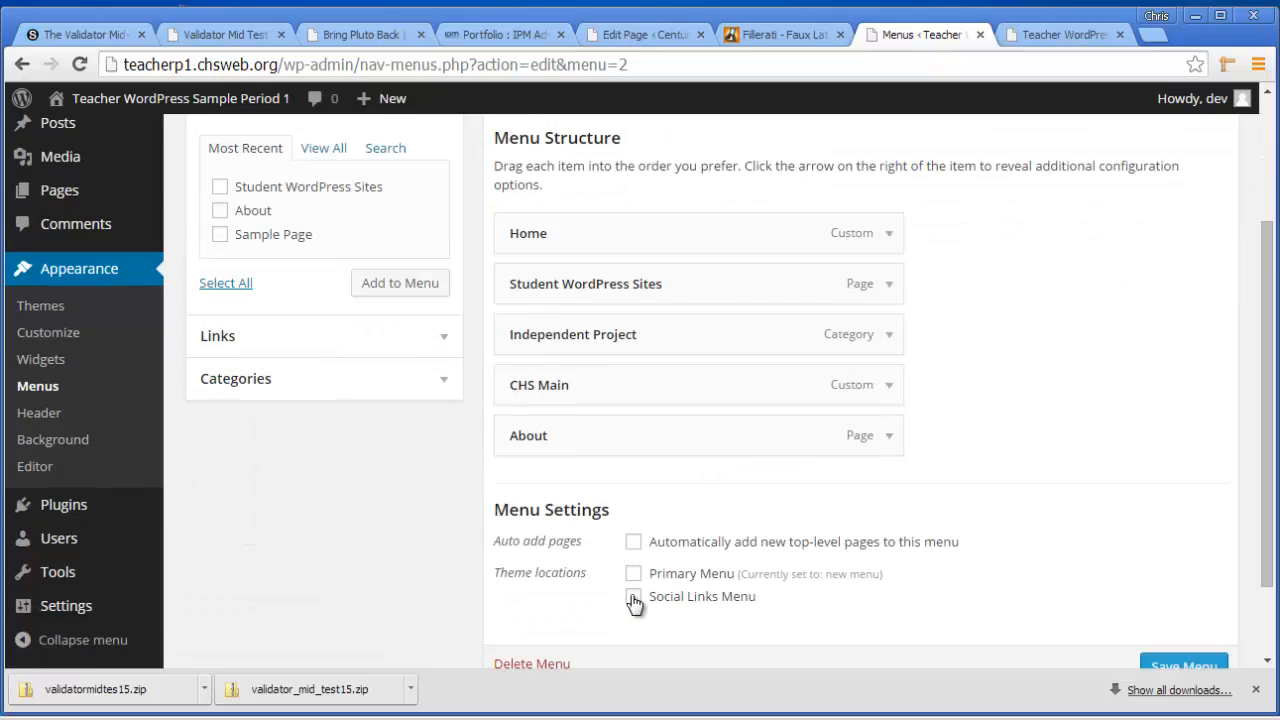
scroll(618, 560, "up", 3)
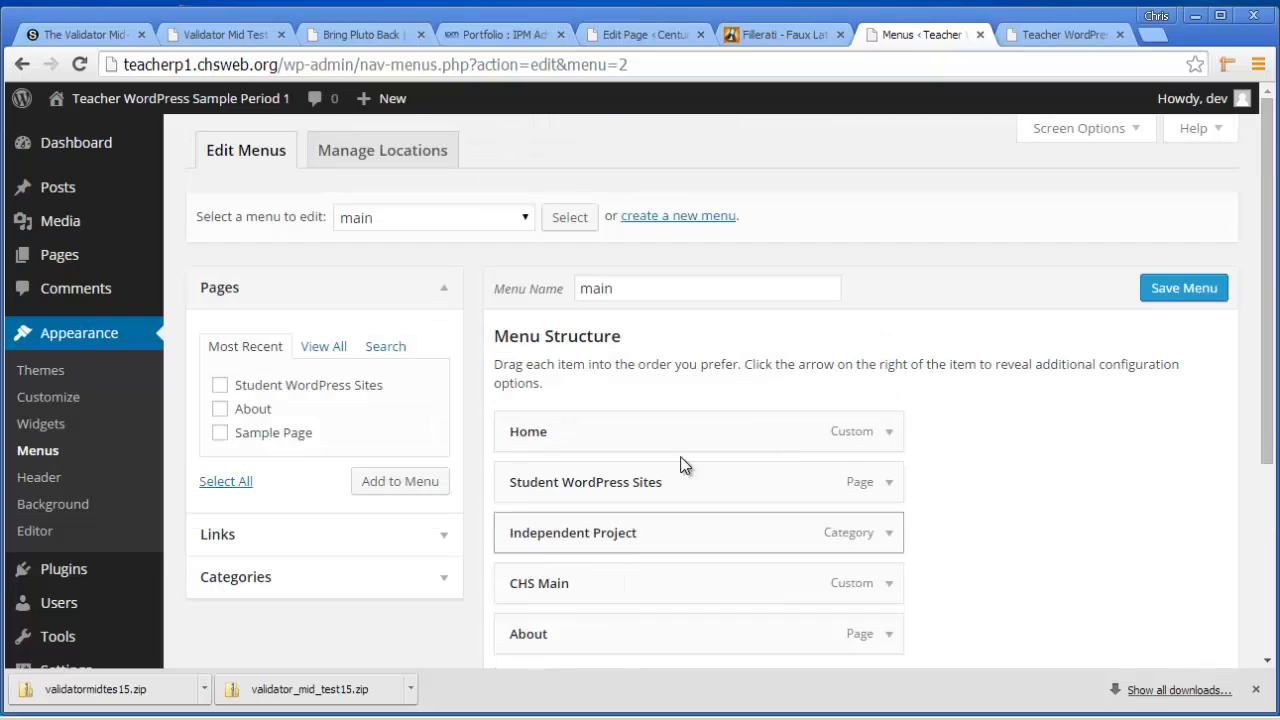
- Check the navigation on the site's front page by expanding and collapsing the CSS submenu, and return to the admin dashboard
left_click(172, 100)
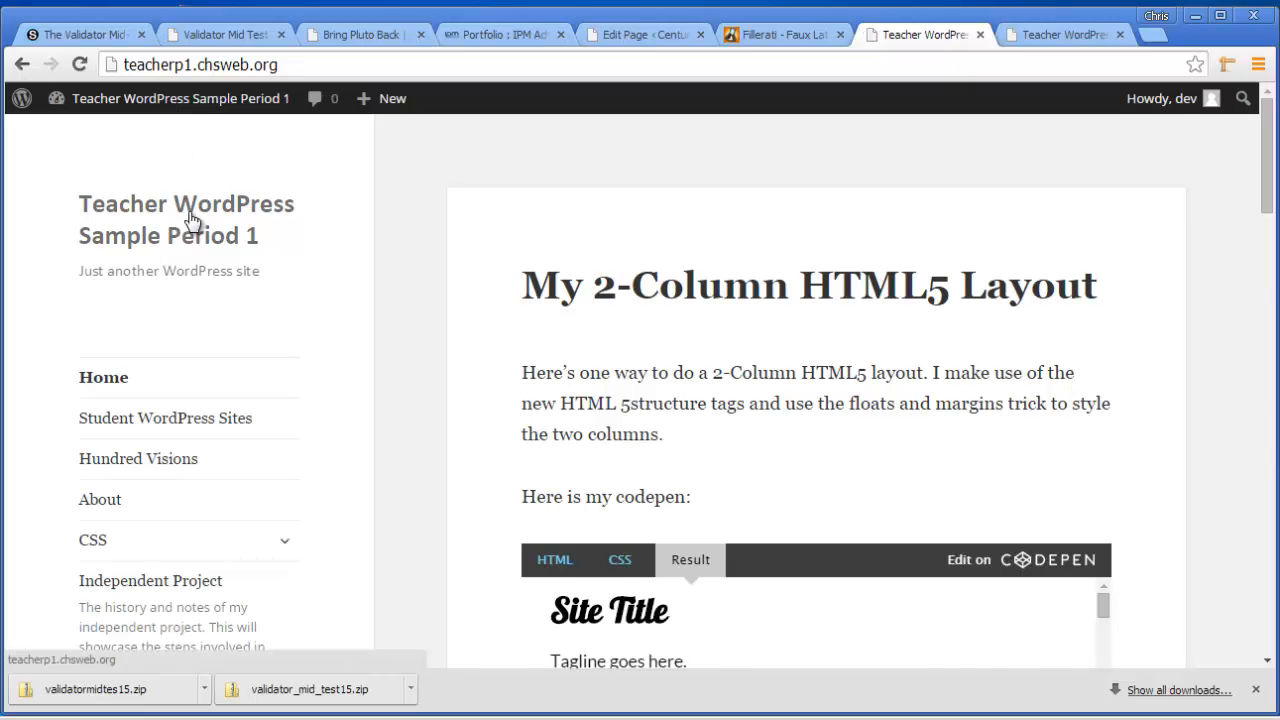
scroll(200, 214, "down", 2)
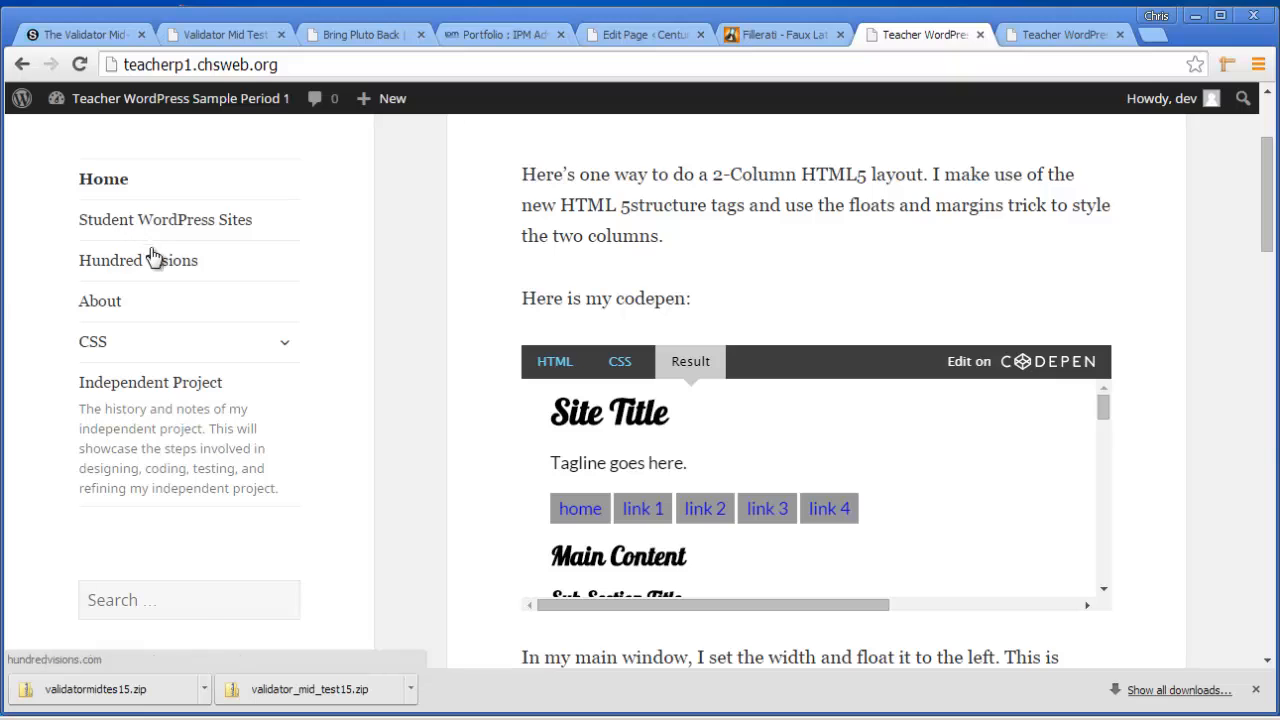
left_click(278, 348)
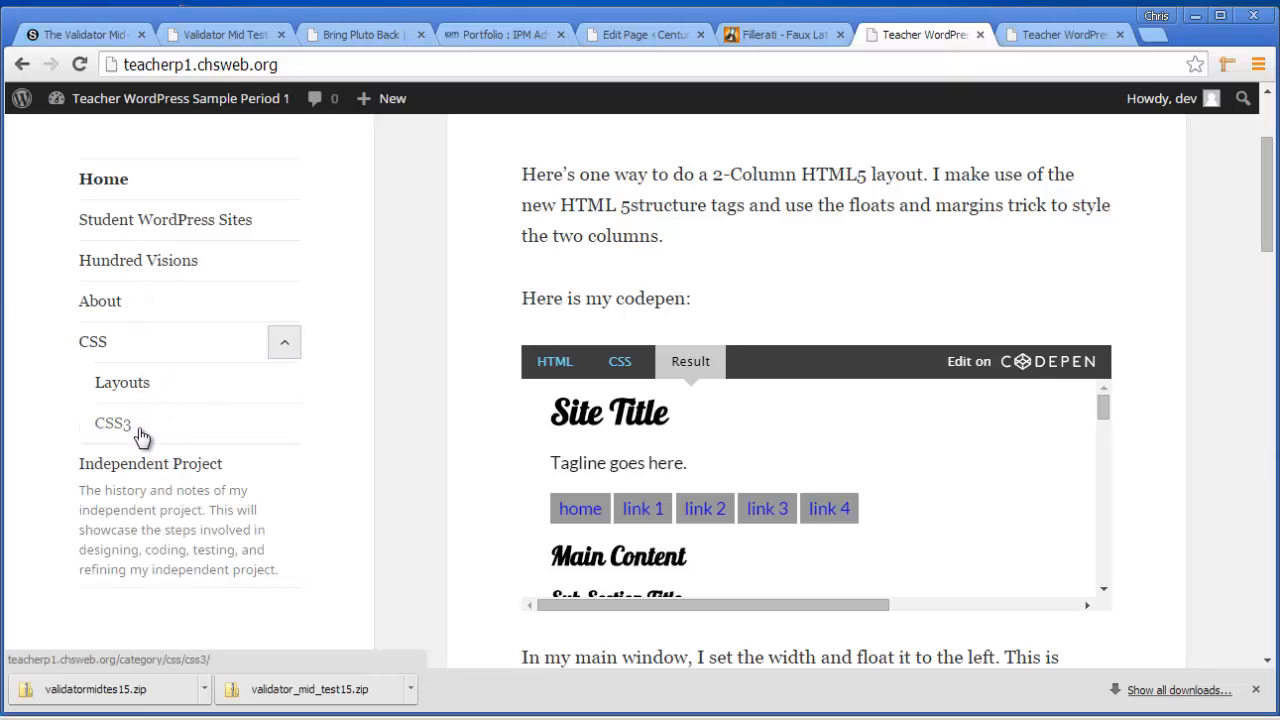
left_click(278, 352)
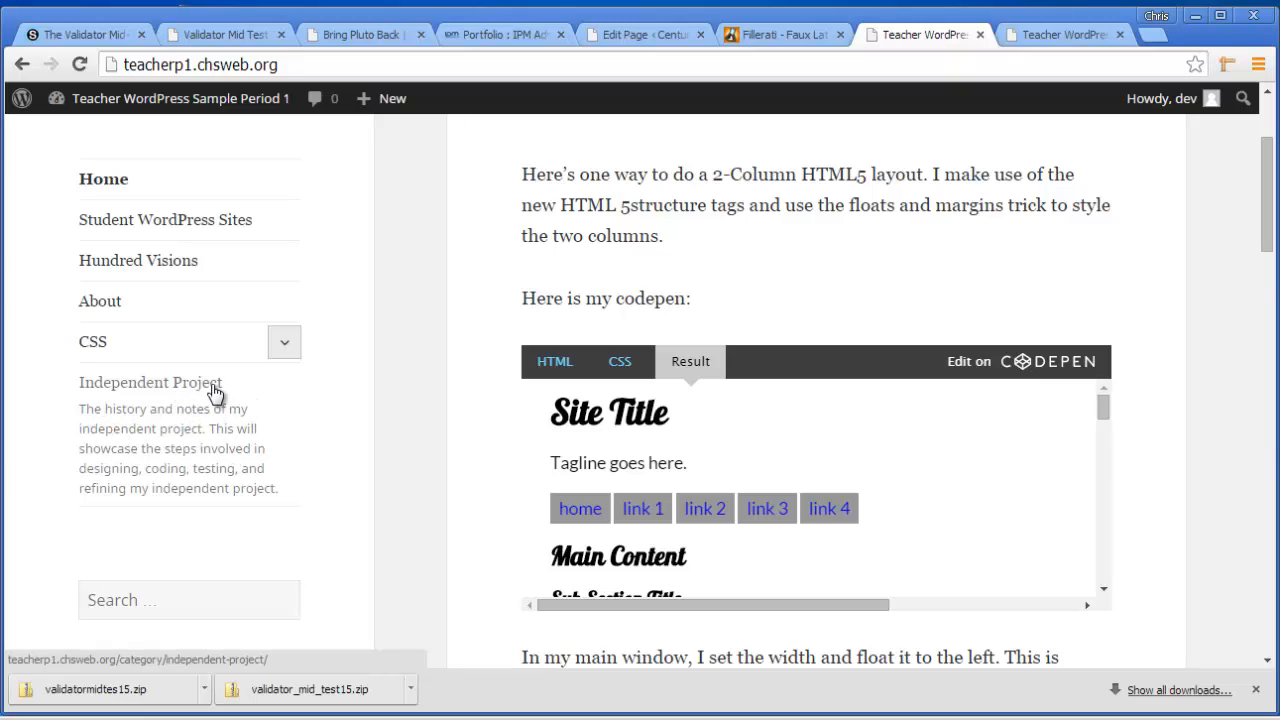
scroll(251, 406, "up", 1)
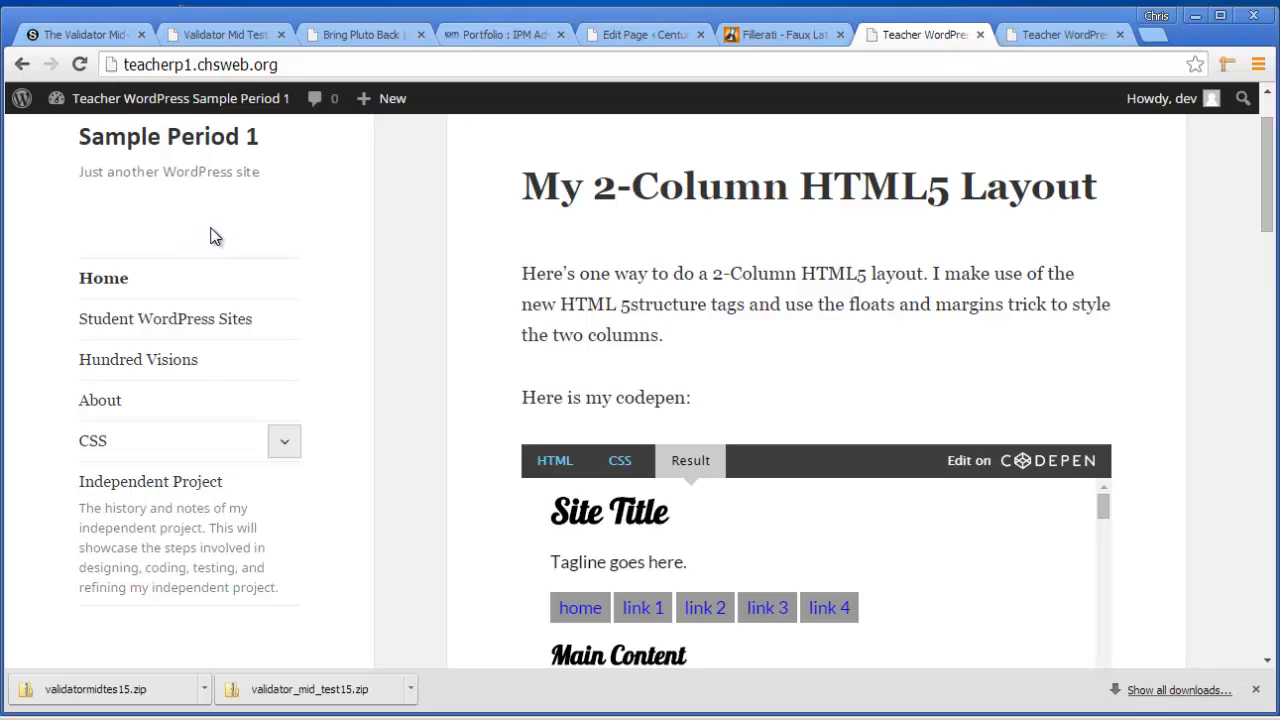
left_click(199, 112)
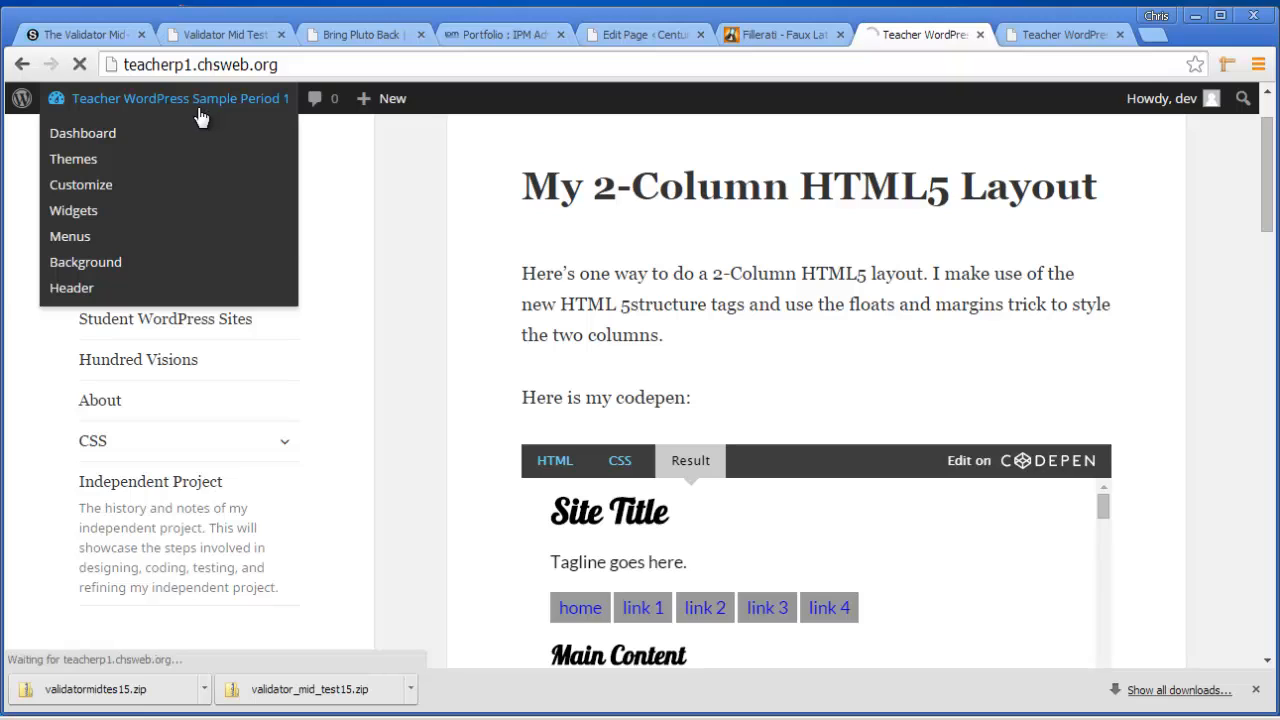